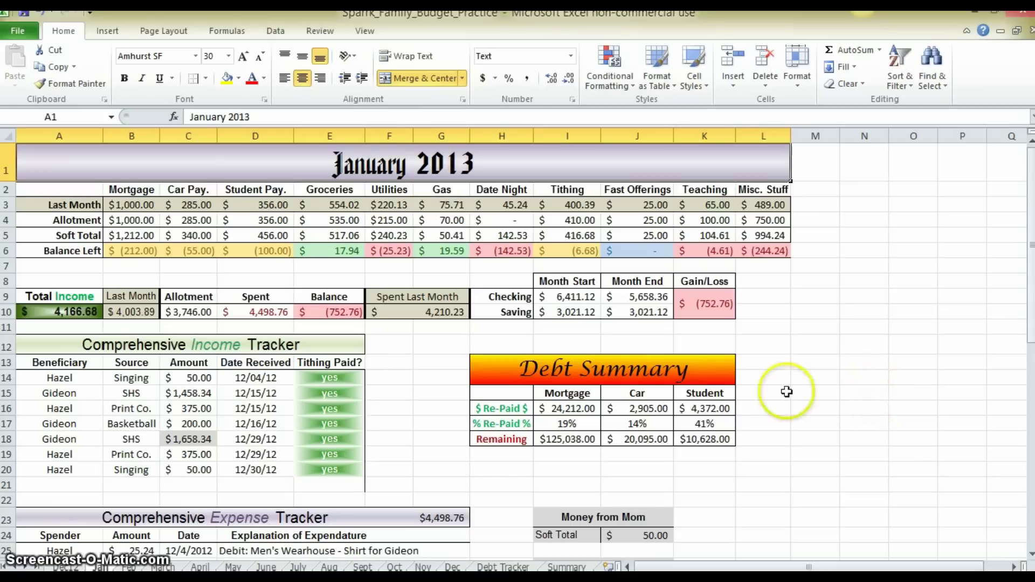
Review the January 2013 sheet's title, a Tithing Paid entry and the Debt Summary heading
left_click(329, 378)
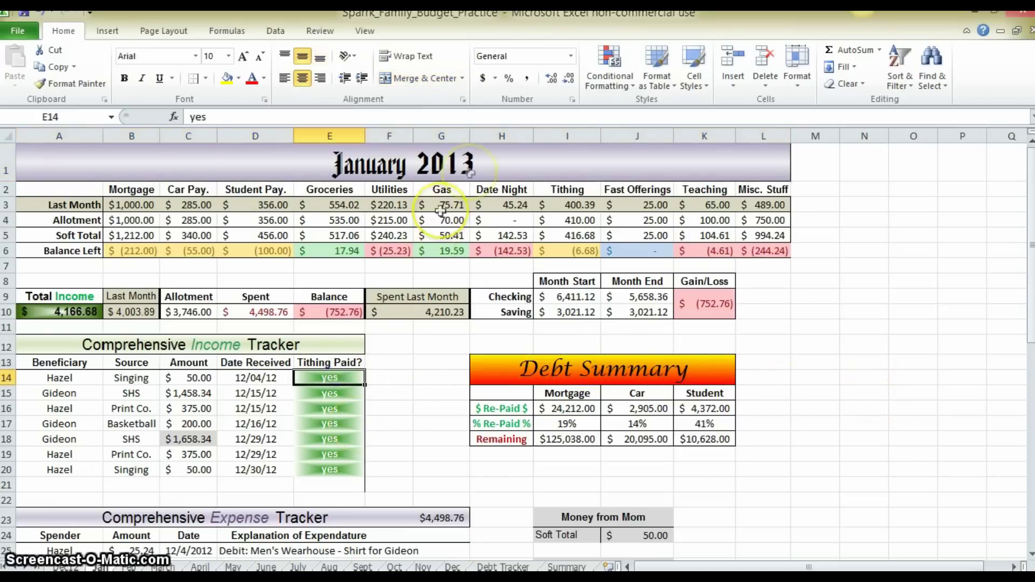
left_click(443, 168)
left_click(603, 371)
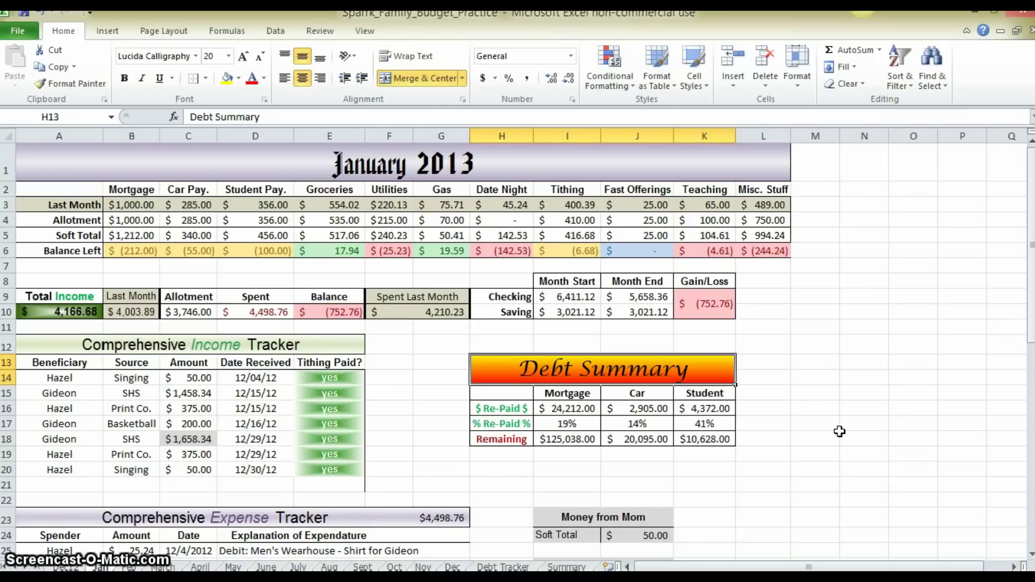
scroll(816, 409, "down", 2)
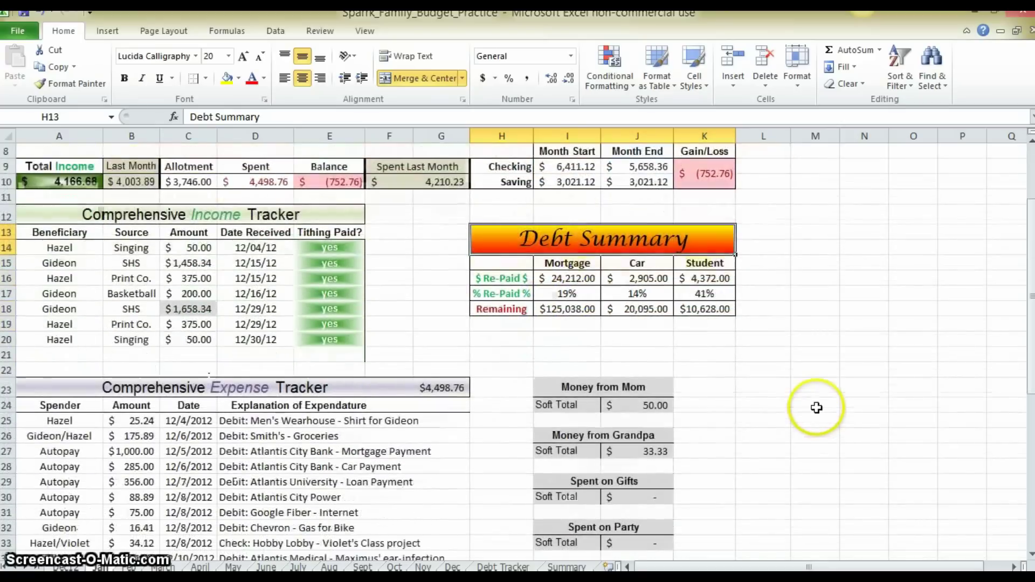
scroll(816, 405, "up", 1)
scroll(816, 405, "up", 2)
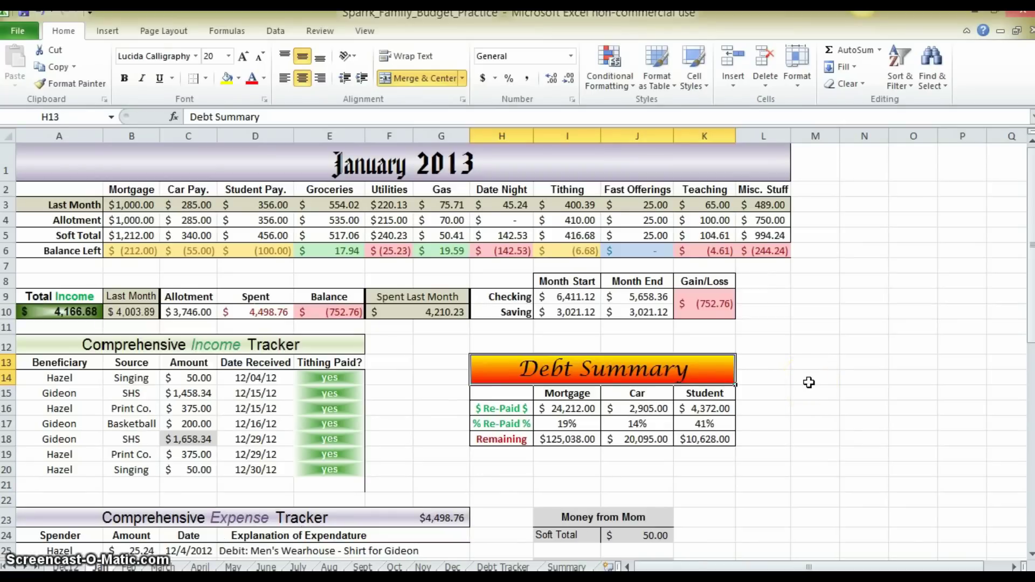
Create a new blank workbook and merge-and-centre cells A1 through L1
key("ctrl+n")
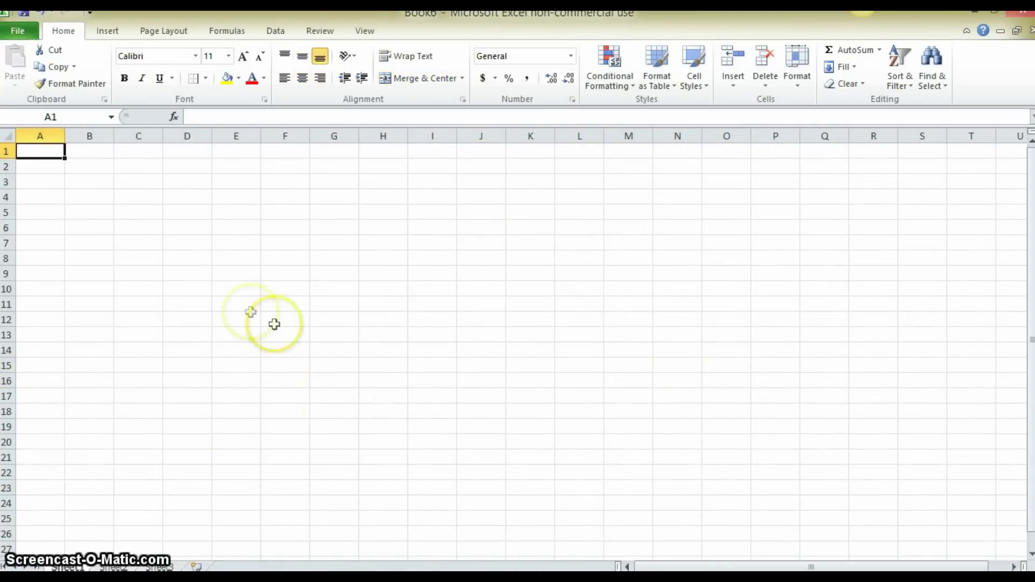
left_click_drag(31, 152, 591, 152)
left_click(419, 79)
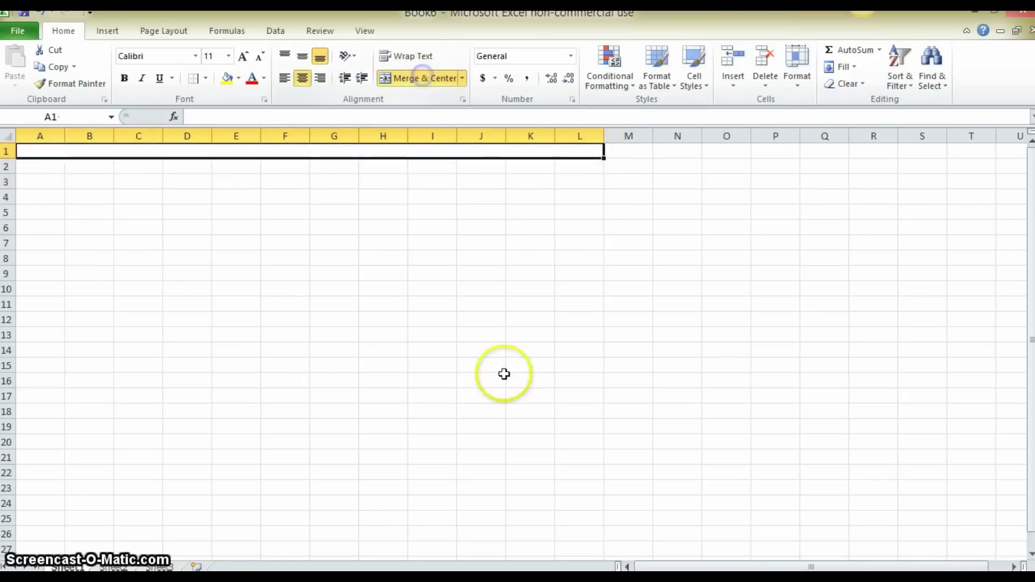
left_click(314, 213)
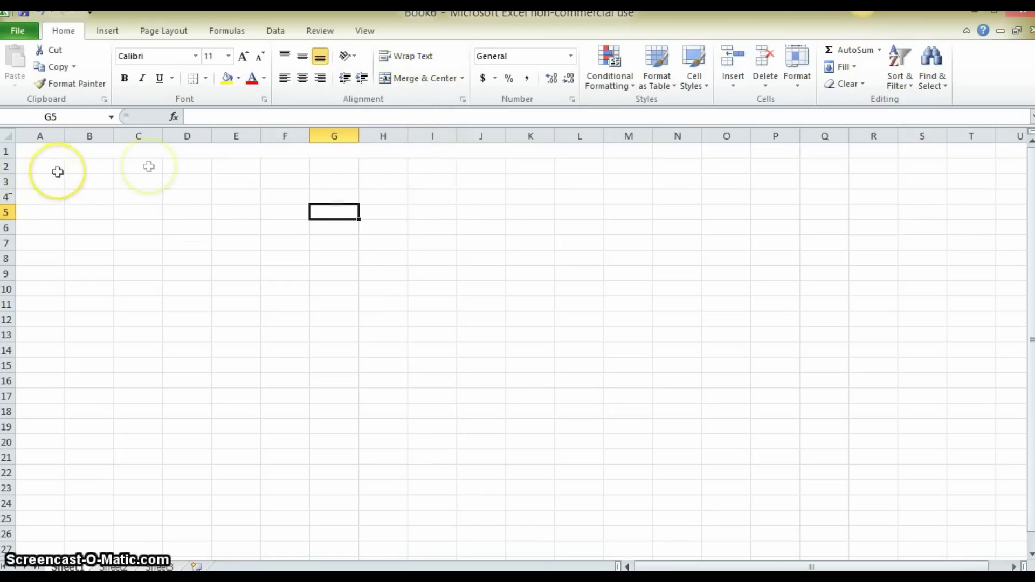
Format the merged title cell as Text and enter 'February 2013'
left_click(180, 154)
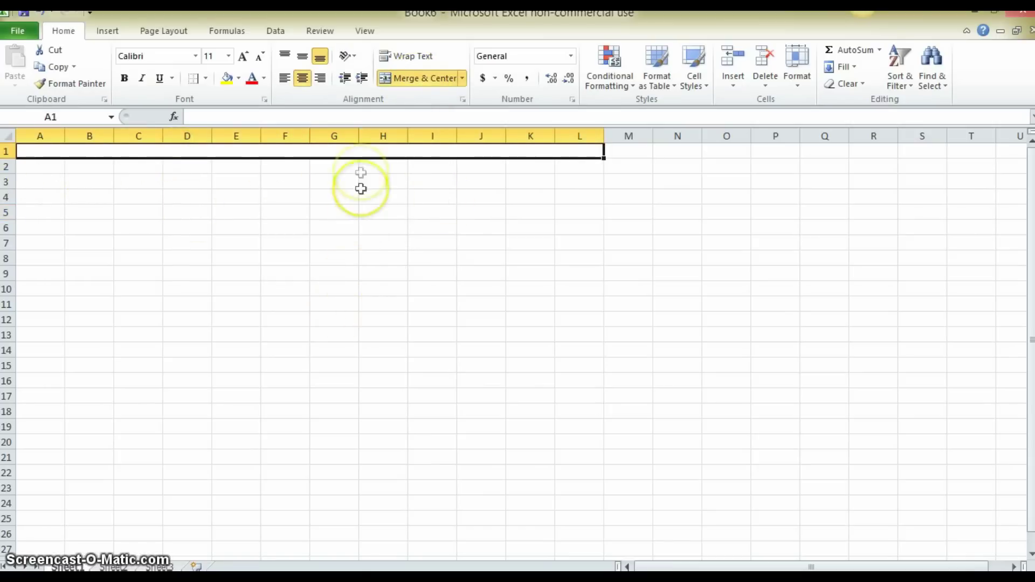
right_click(366, 154)
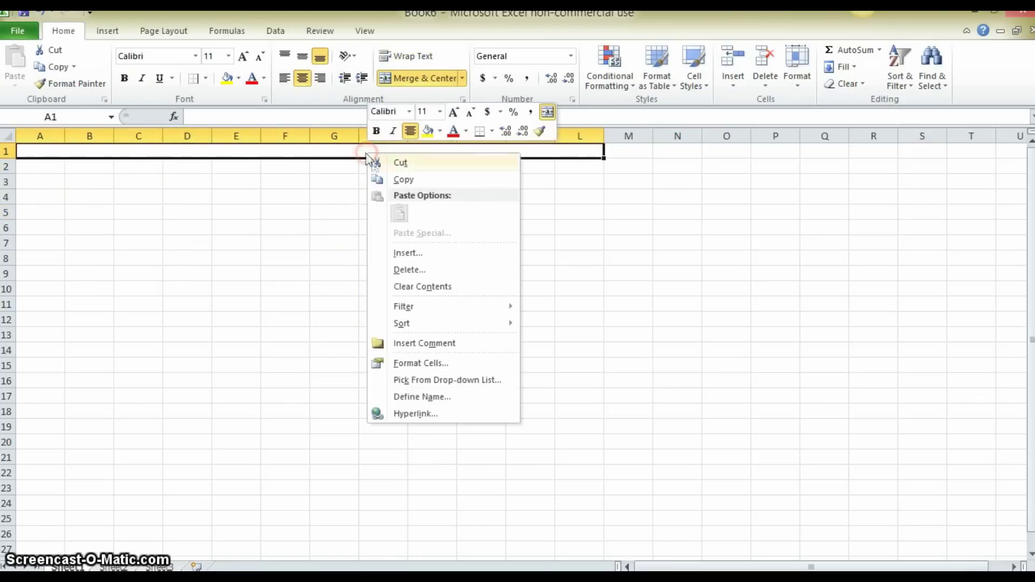
left_click(441, 368)
left_click(266, 335)
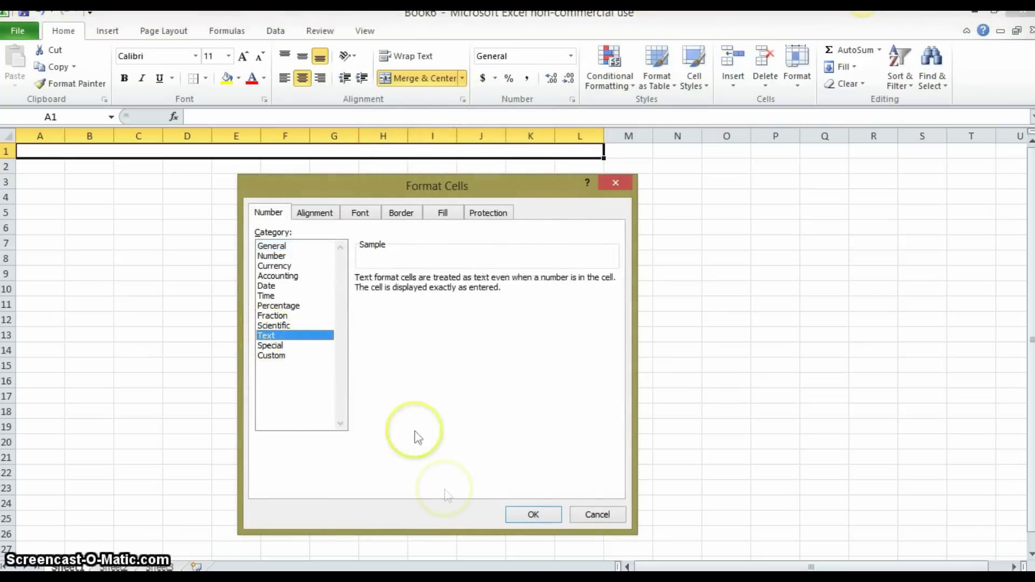
left_click(534, 514)
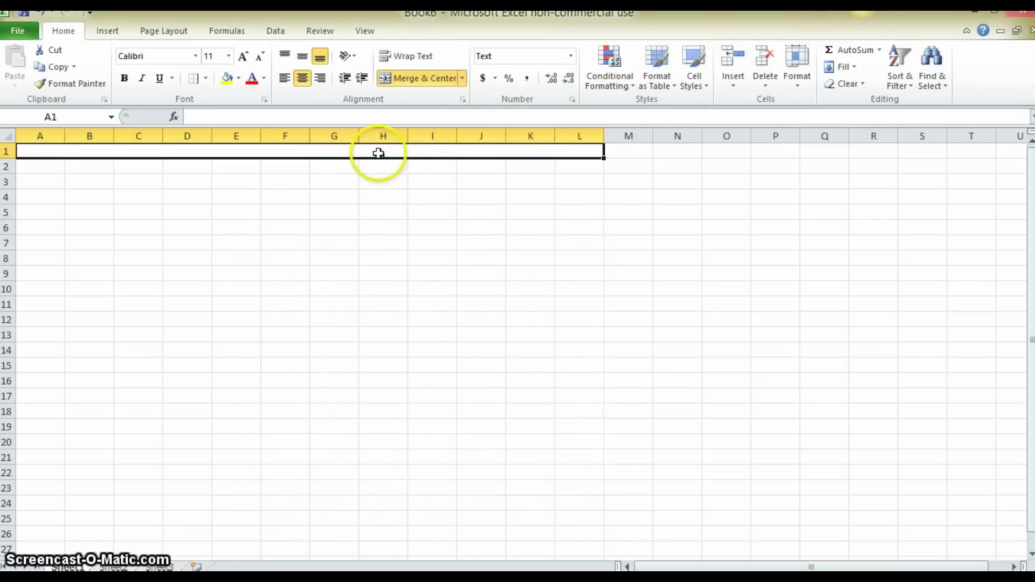
type("February 2013")
key("Return")
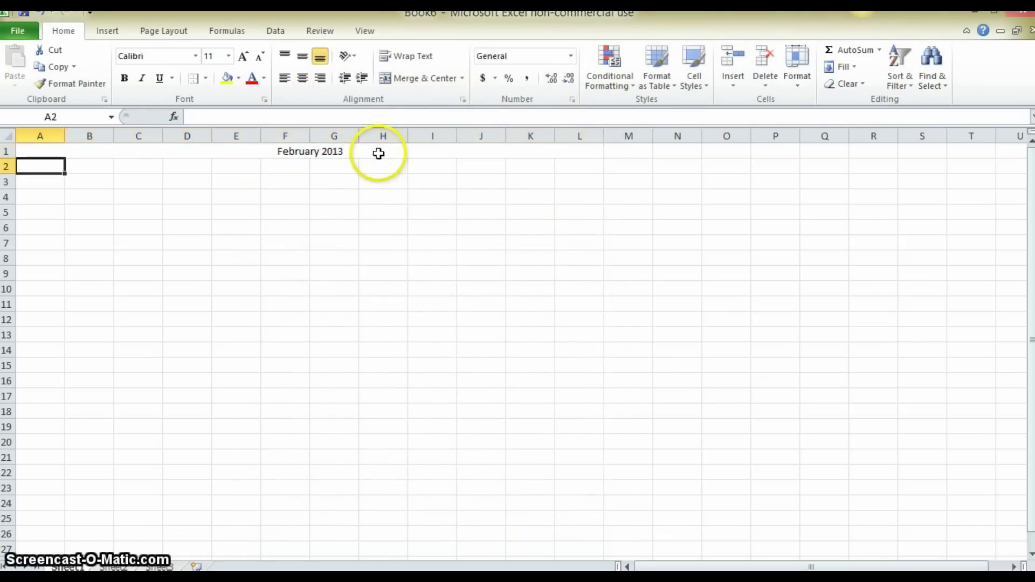
Enter the expense headings across row 2, starting with Mortgage in B2
left_click(101, 170)
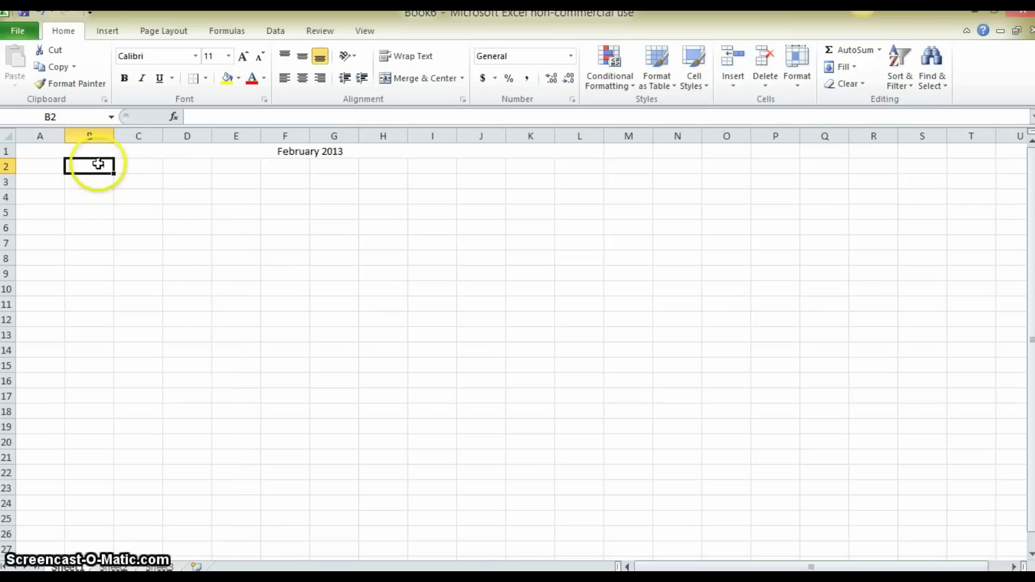
left_click(146, 166)
left_click(194, 166)
left_click(237, 167)
left_click(302, 168)
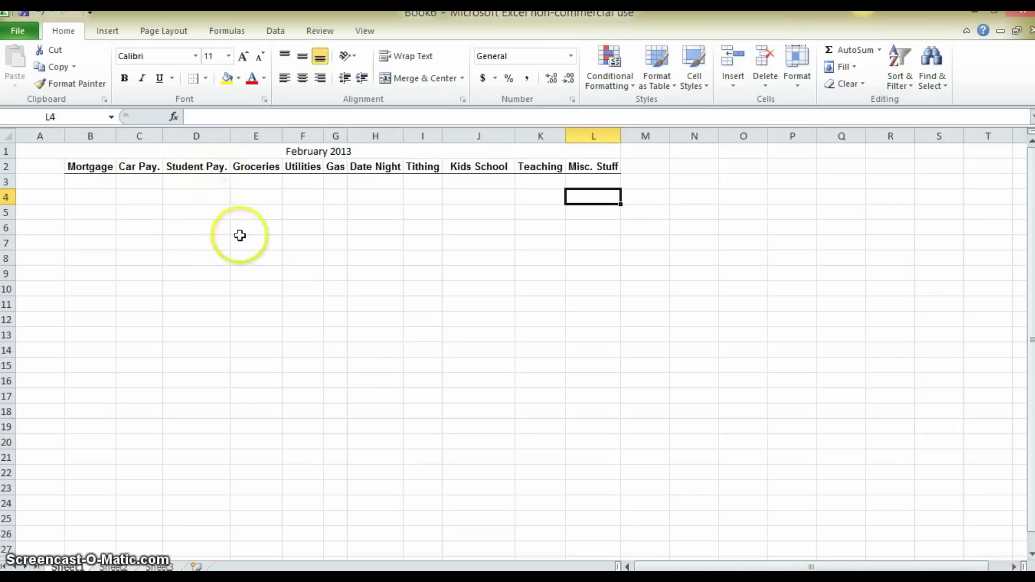
Verify the Utilities, Gas, Date Night, Tithing, Kids School, Teaching and Misc. Stuff headings
left_click(302, 165)
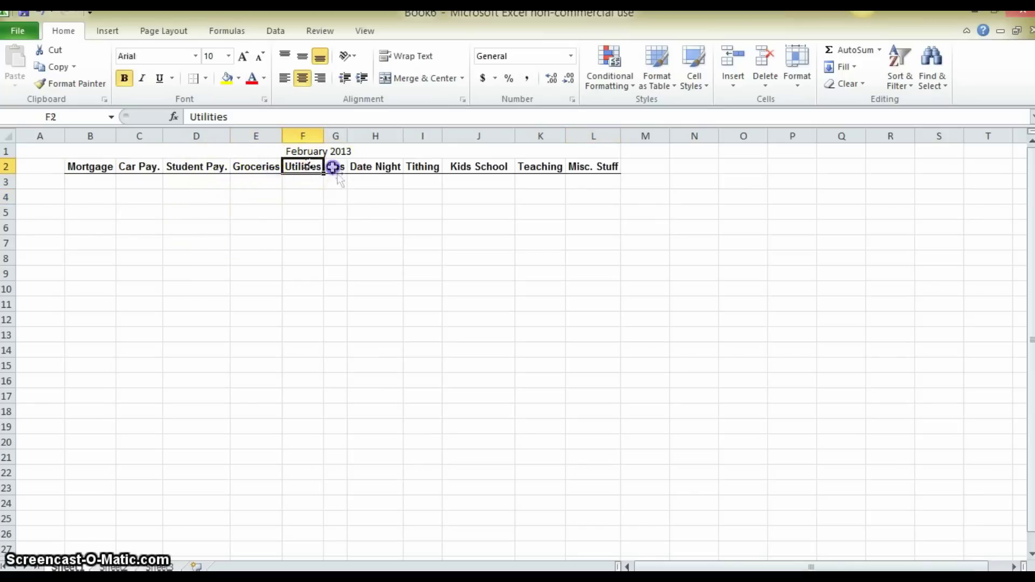
left_click(334, 169)
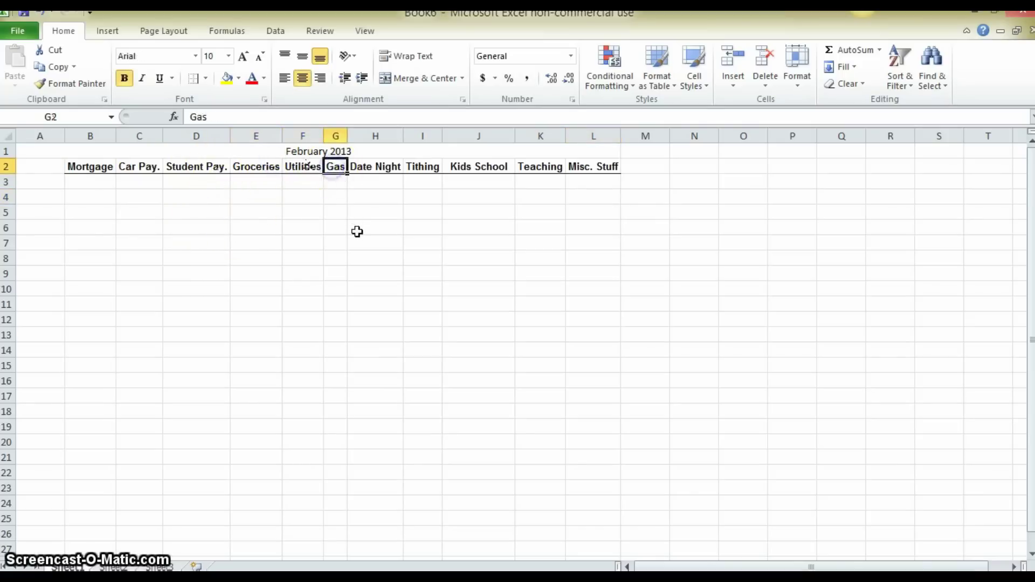
left_click(380, 171)
left_click(424, 168)
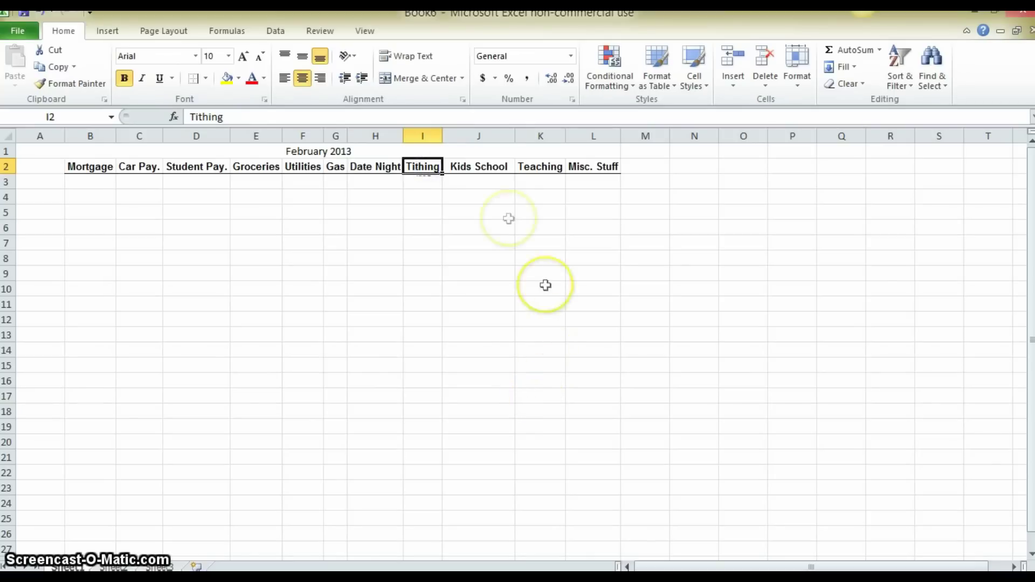
left_click(503, 173)
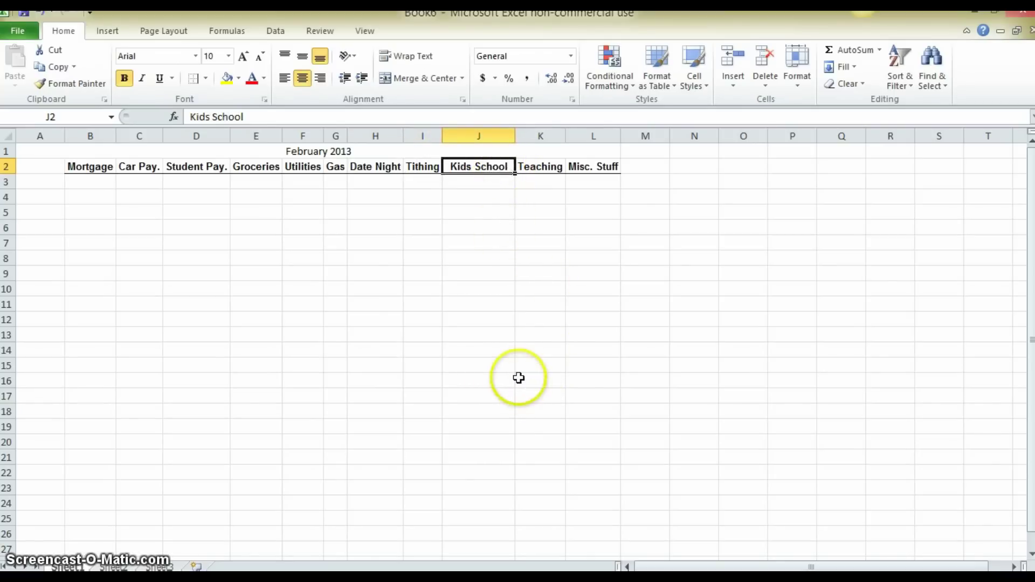
left_click(546, 174)
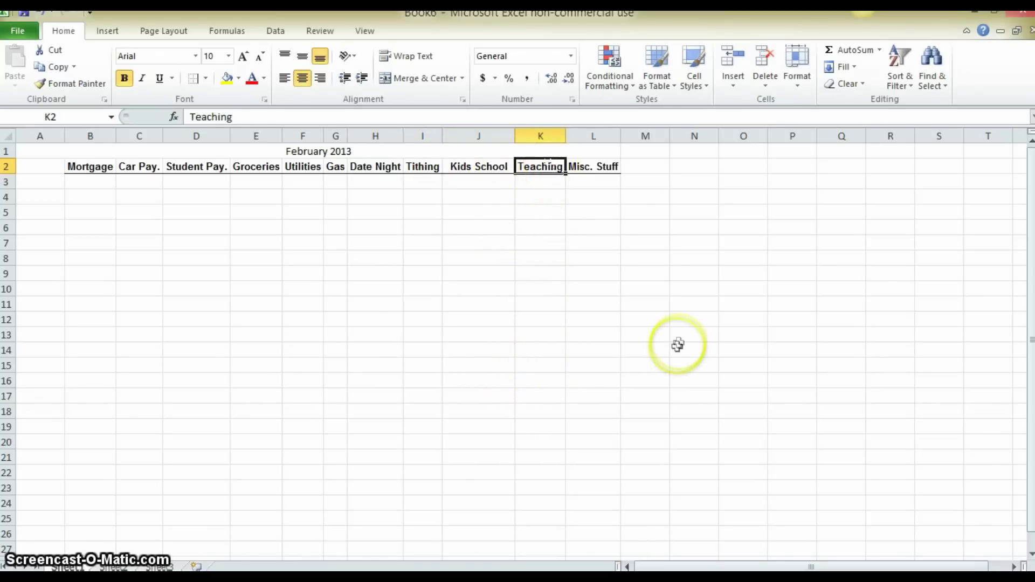
left_click(593, 165)
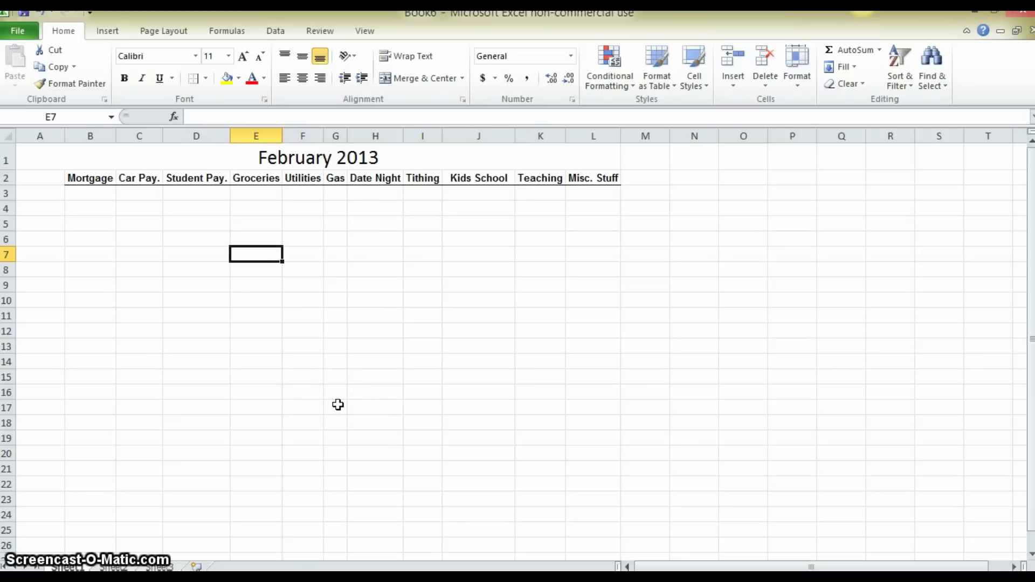
Add the Soft Total and Balance Left labels in A5:A6 and autofit column A
left_click(40, 222)
left_click(43, 238)
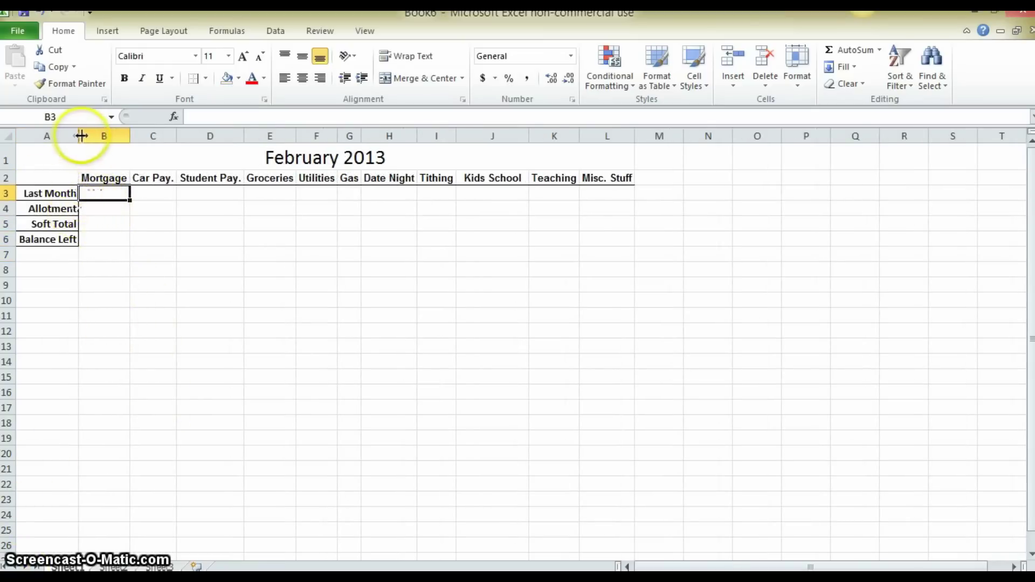
left_click_drag(81, 136, 63, 136)
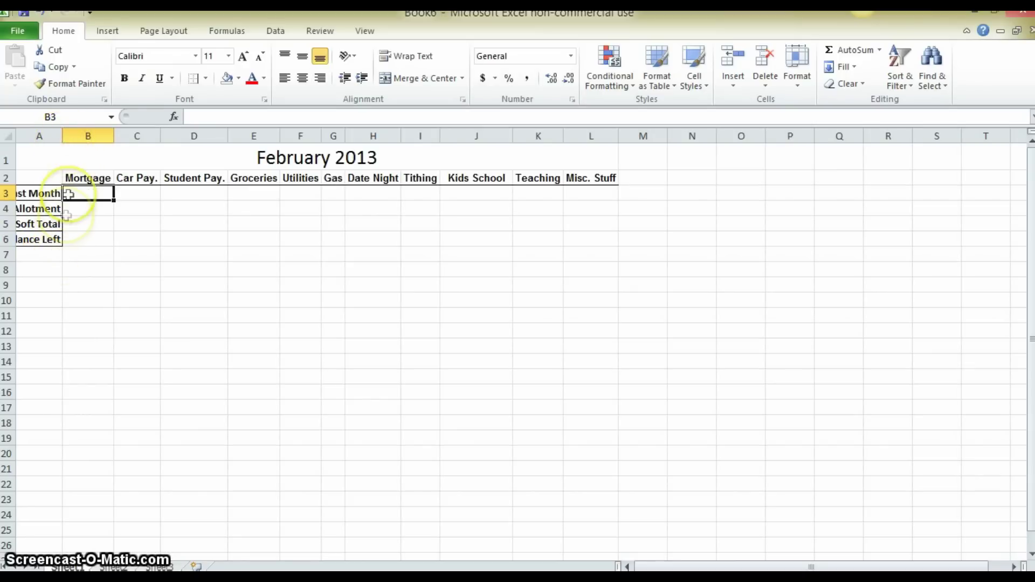
double_click(62, 134)
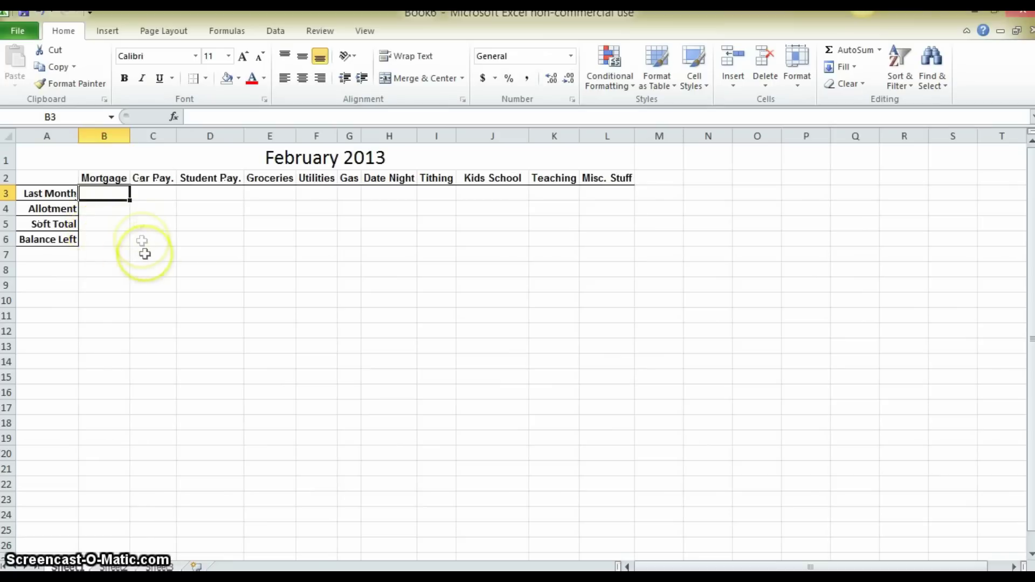
left_click_drag(118, 190, 598, 237)
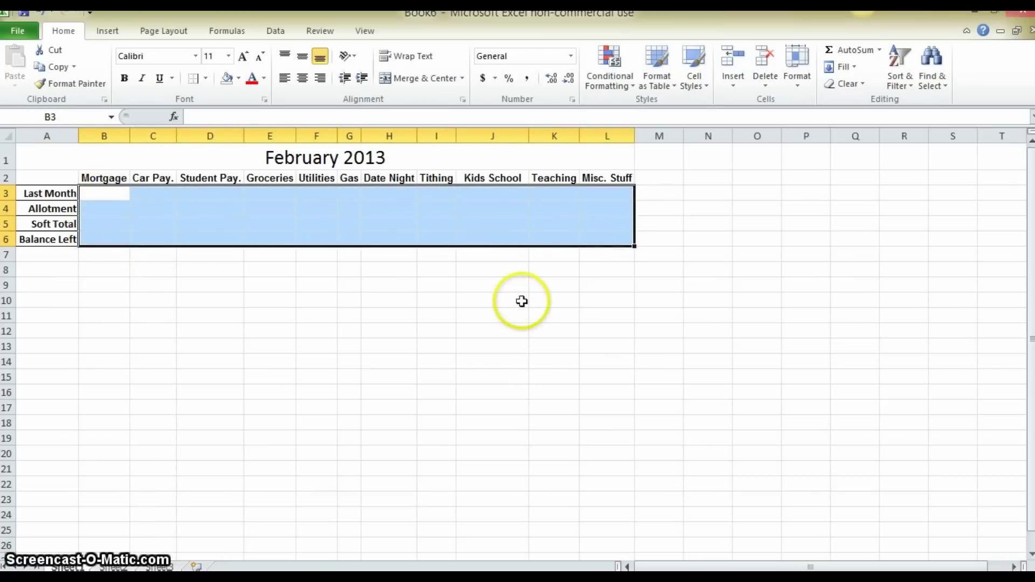
Apply Accounting format to B3:L6 and enter test values $, 54 and 13,216
left_click(488, 80)
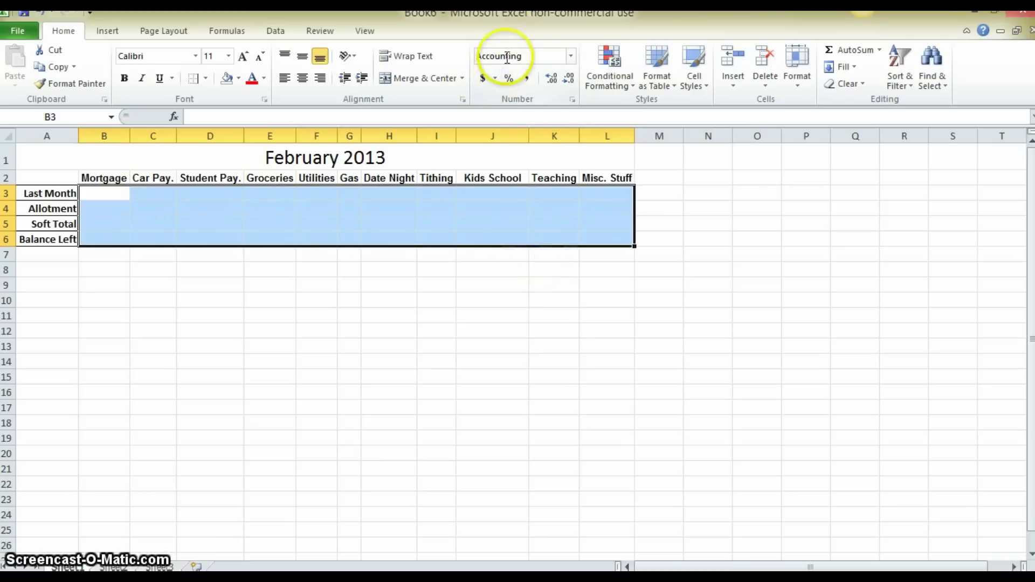
left_click_drag(317, 331, 316, 315)
left_click(110, 198)
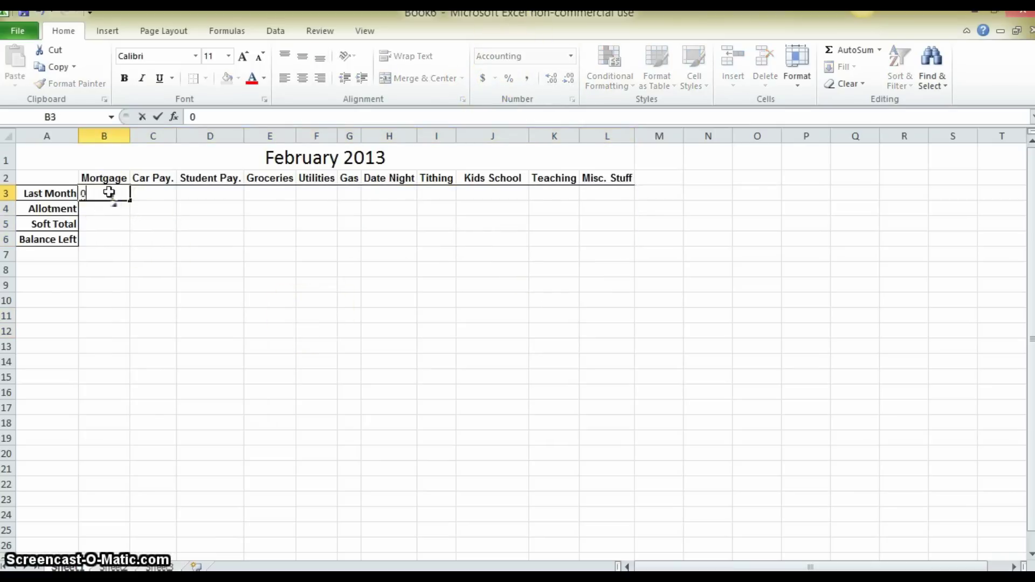
type("$")
key("Return")
key("Right")
type("54")
key("Return")
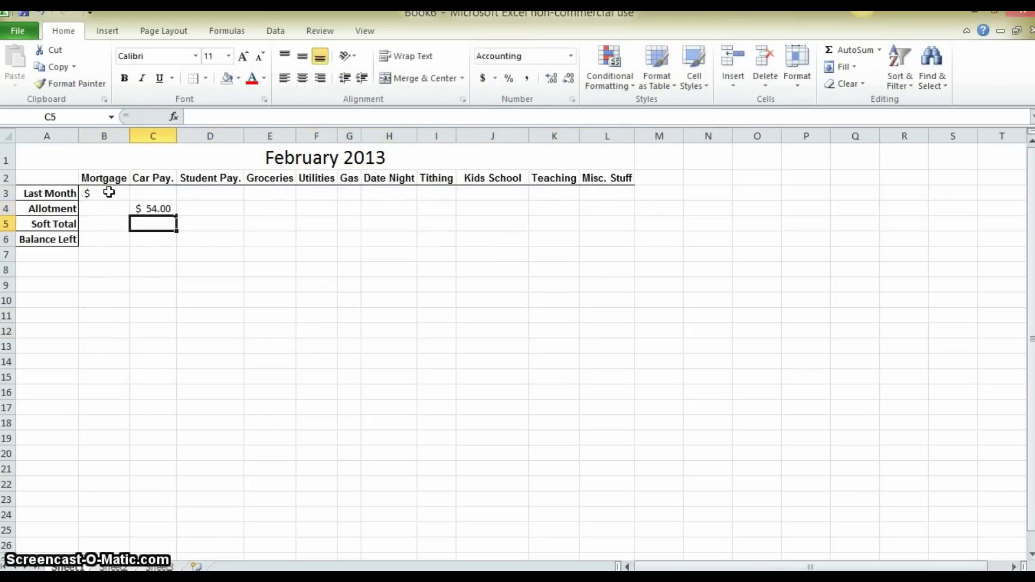
type("13,216")
key("Return")
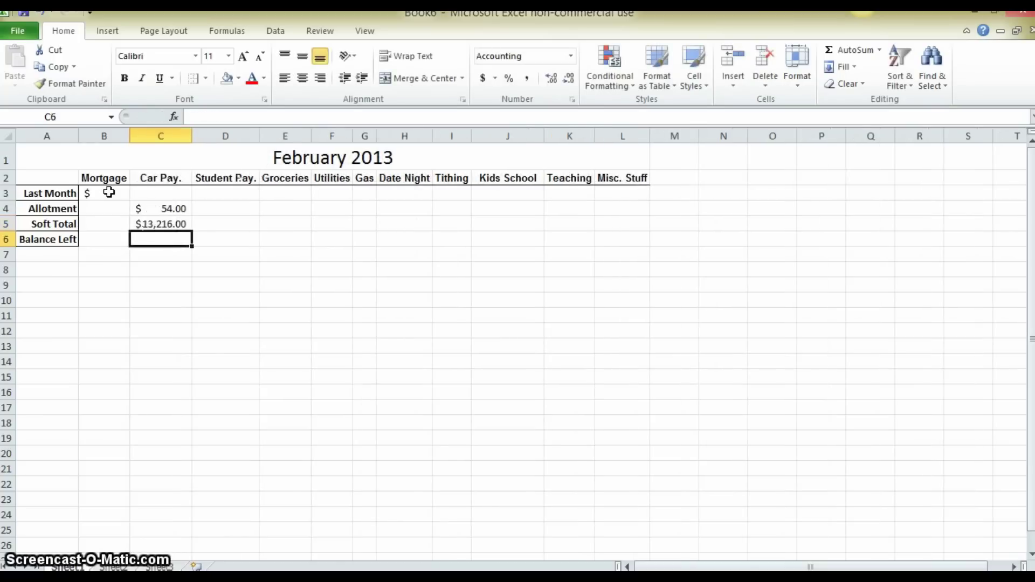
Clear the B3:D6 test values and enter 0 in every Last Month cell, B3 to L3
left_click_drag(200, 240, 100, 197)
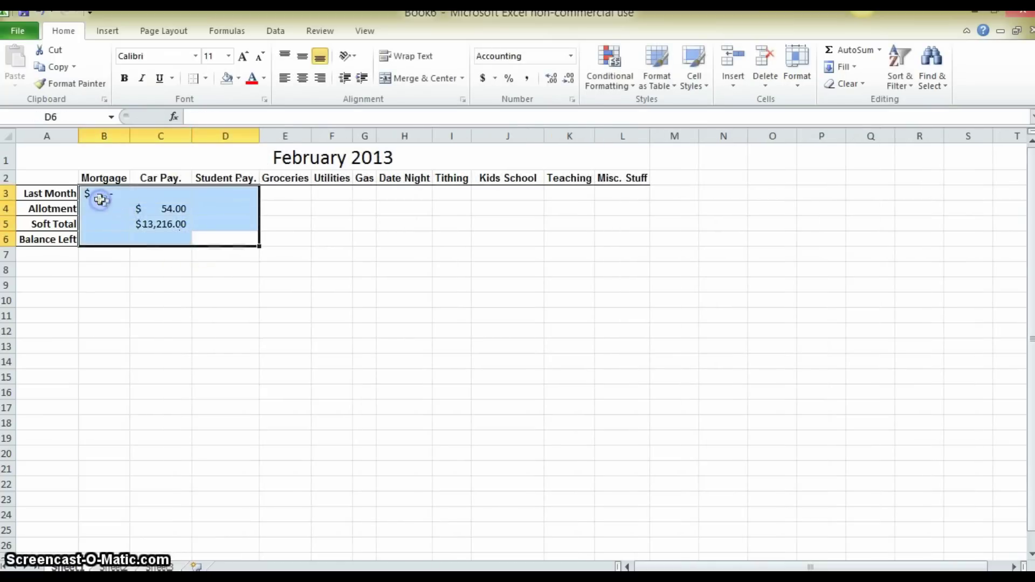
key("Delete")
left_click(201, 286)
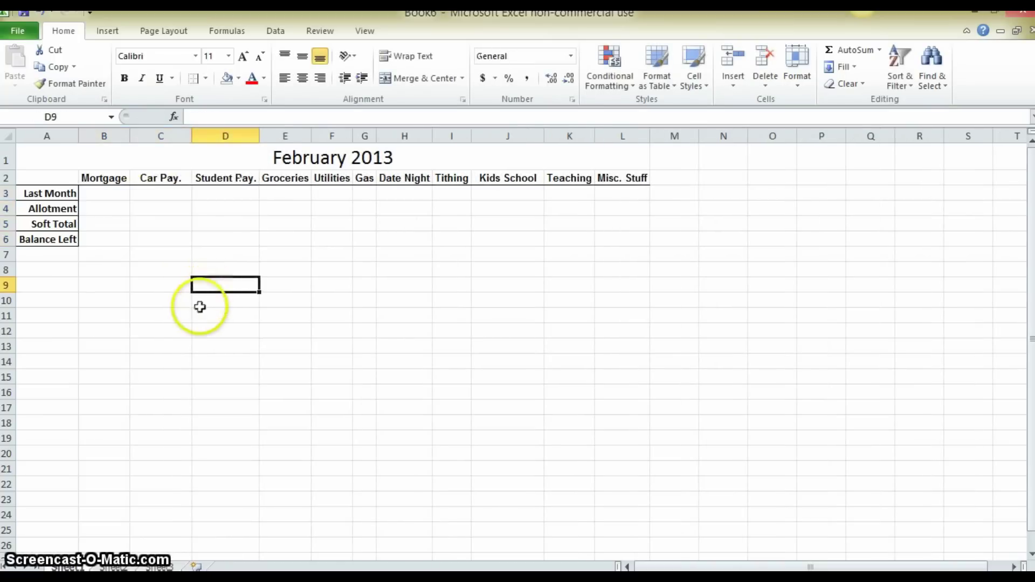
left_click(115, 205)
left_click(108, 193)
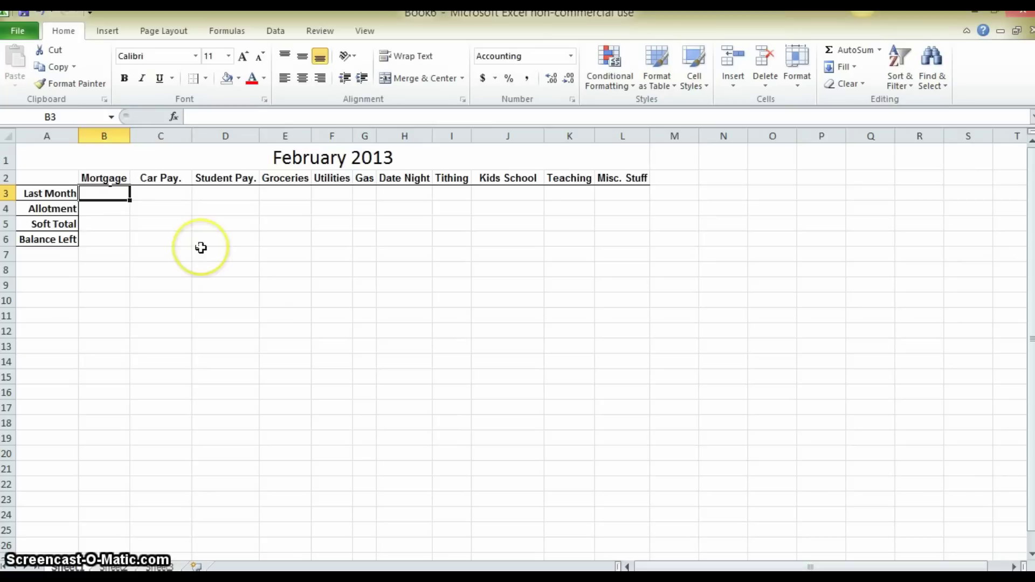
type("0")
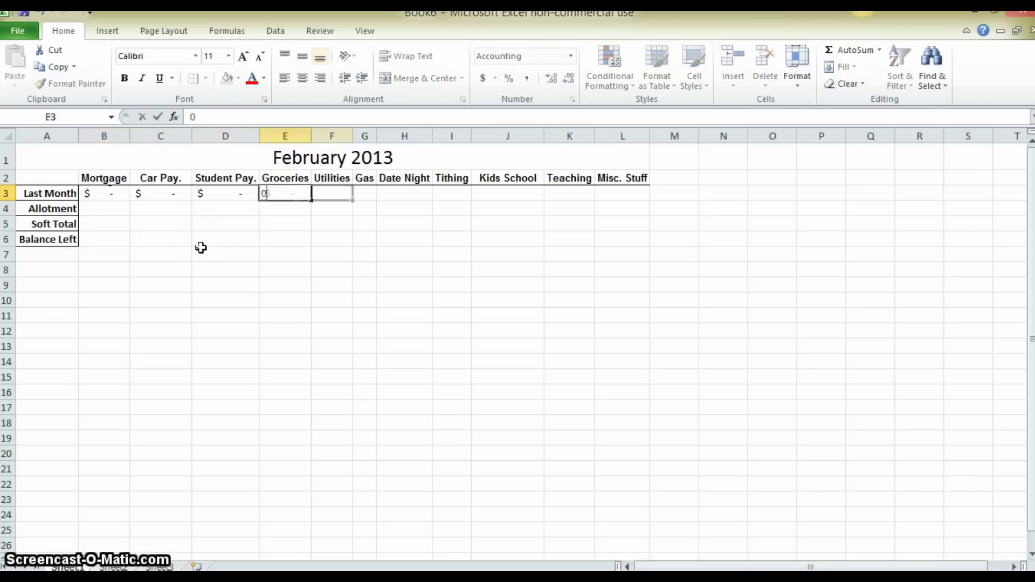
type("\t0\t0\t0\t0\t0\t0\t0\t0\t0\t0")
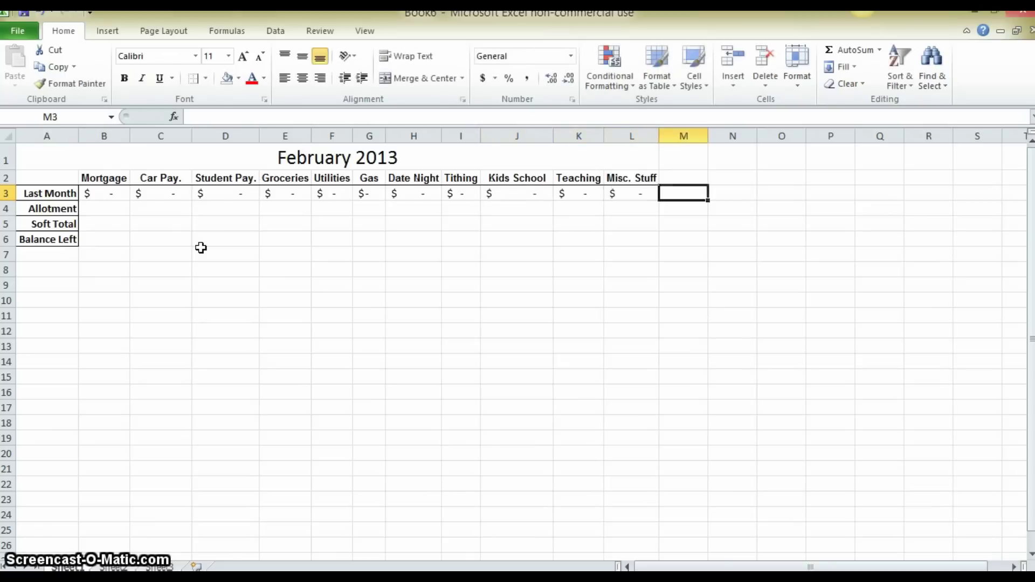
key("Down")
key("Left")
key("Left")
key("Left")
key("Left")
key("Left")
key("Left")
key("Left")
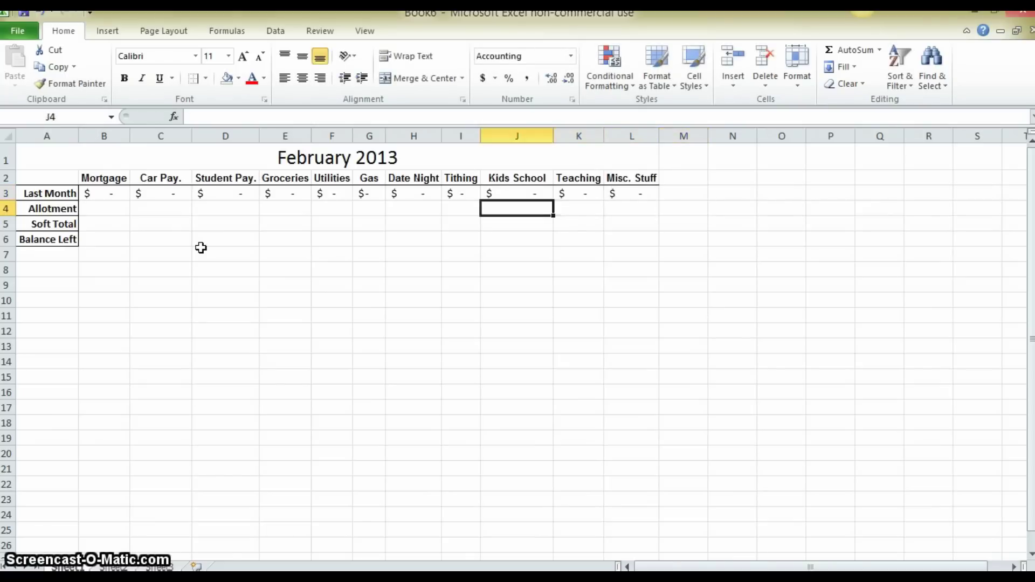
key("Left")
key("Left")
key("Left")
key("Left")
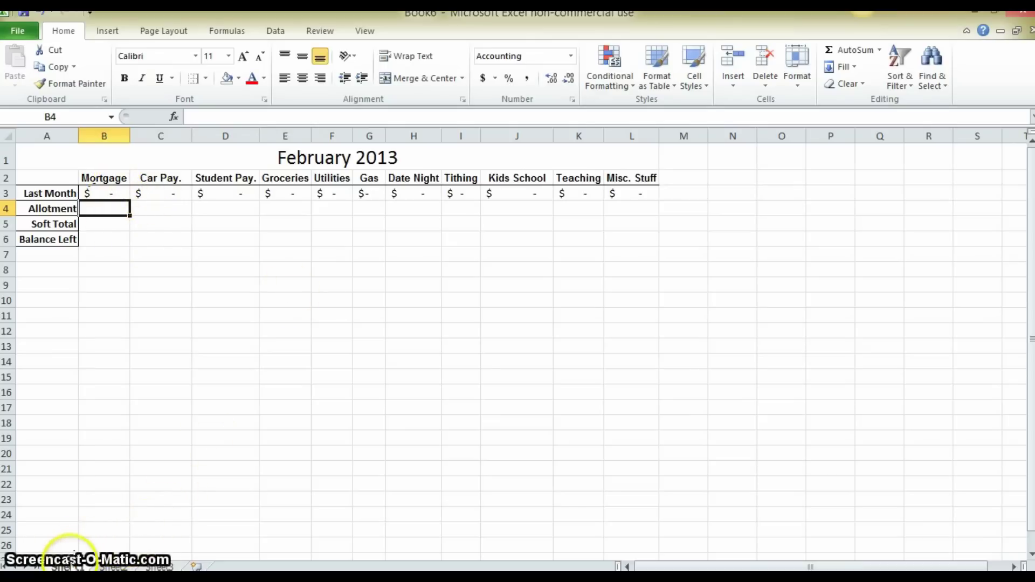
Rename Sheet1 to Feb, rename another empty sheet tab, and return to Feb
double_click(75, 567)
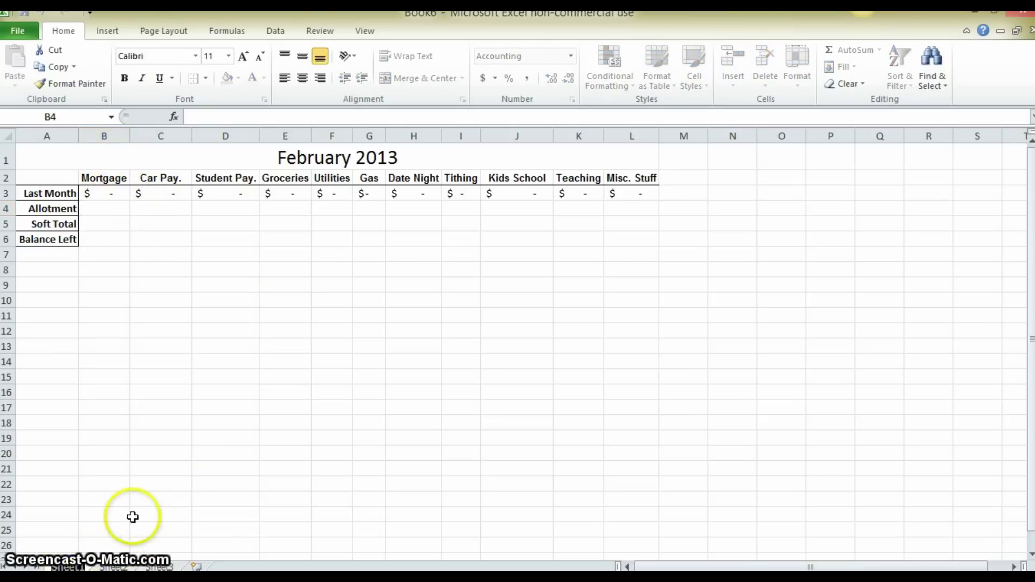
left_click(97, 566)
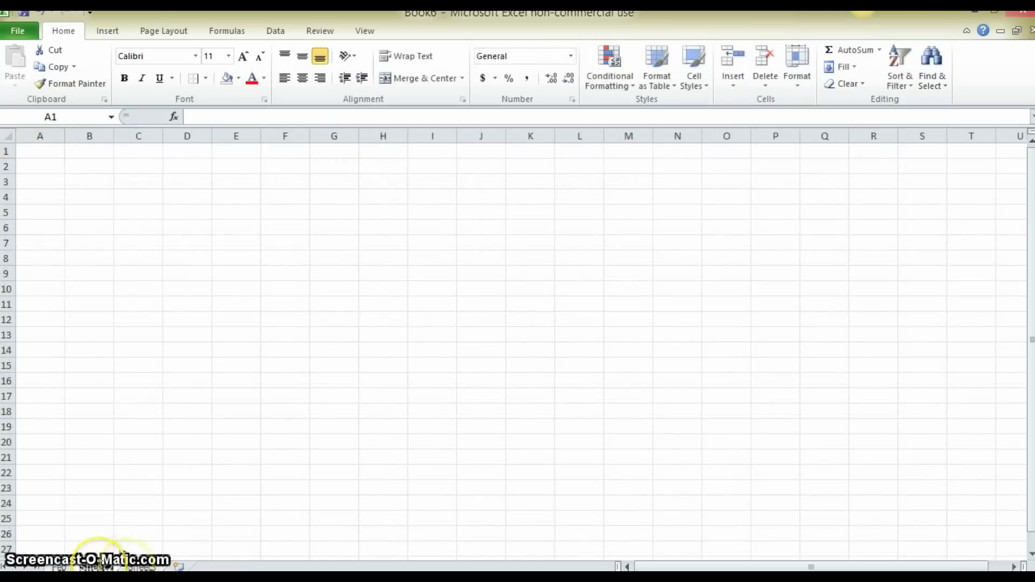
left_click(130, 567)
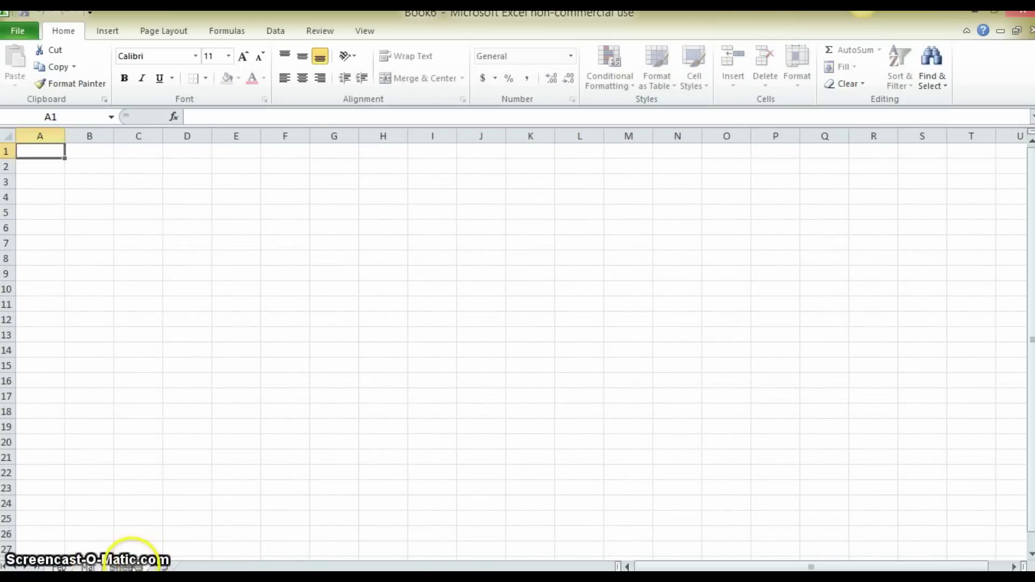
double_click(129, 567)
left_click(205, 549)
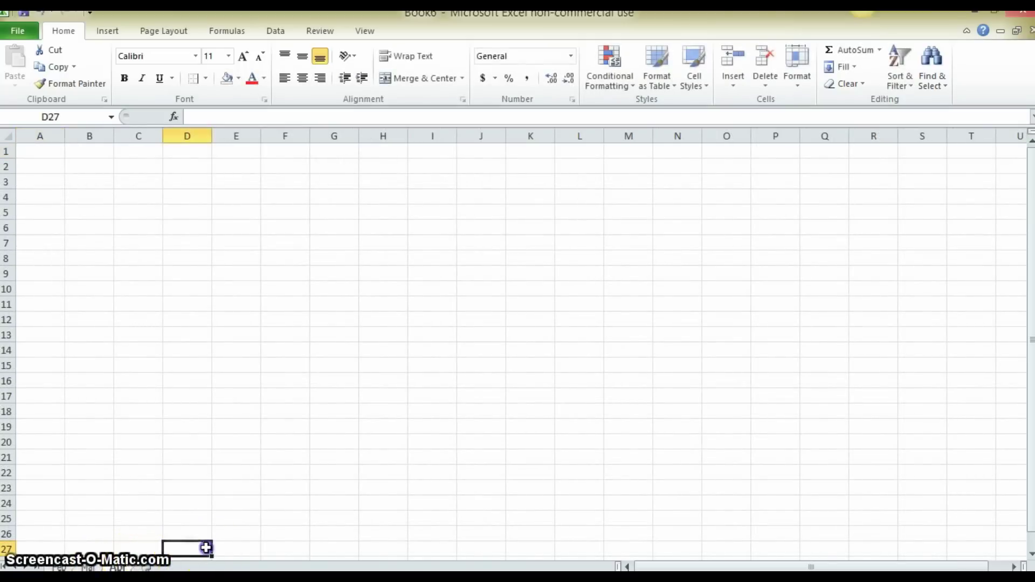
left_click(60, 567)
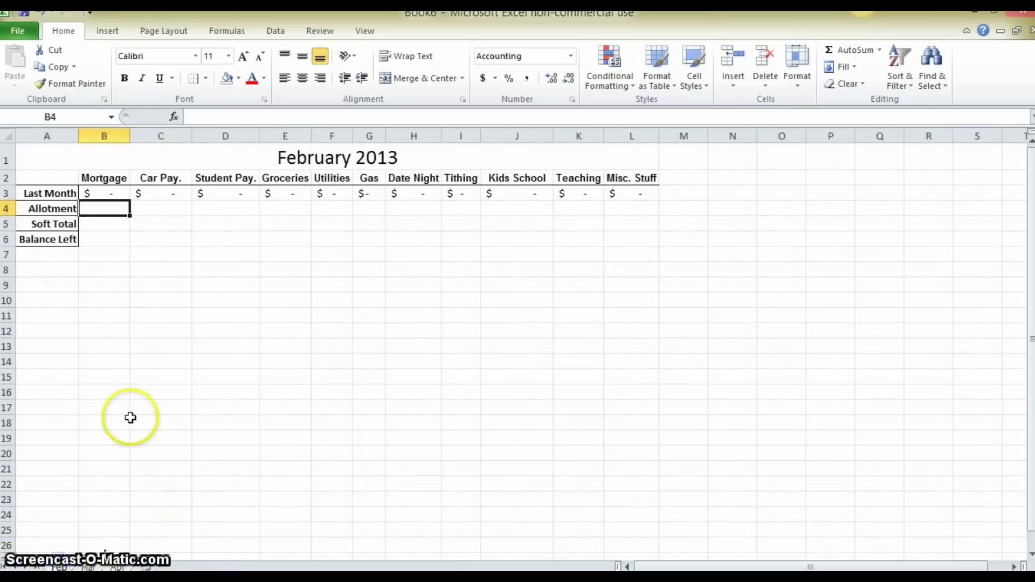
left_click(143, 239)
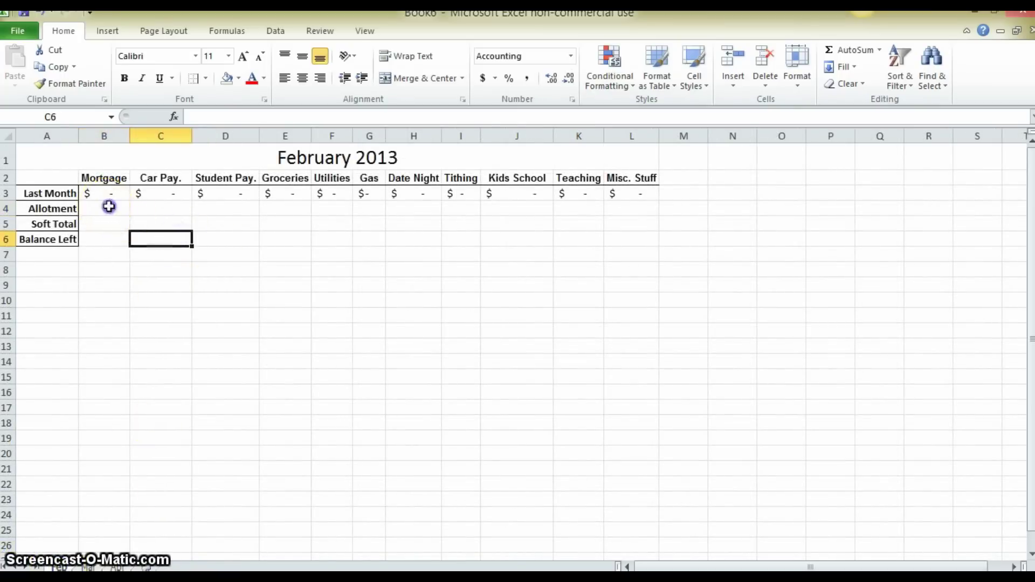
left_click_drag(109, 206, 635, 209)
left_click(632, 360)
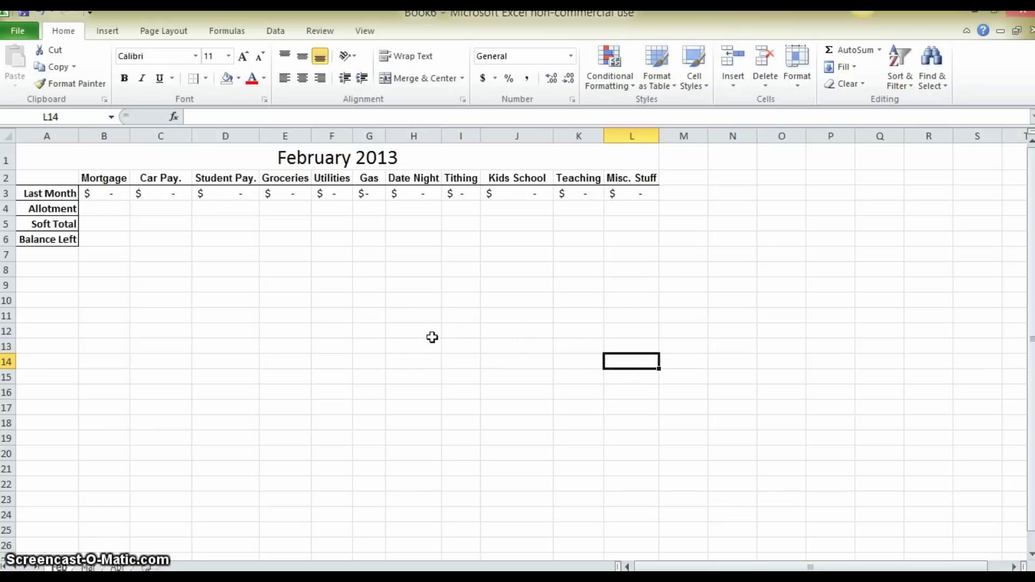
Enter the Allotment amounts in row 4, checking Mortgage 1,000, Car Pay. 285 and Student Pay. 356
left_click(109, 214)
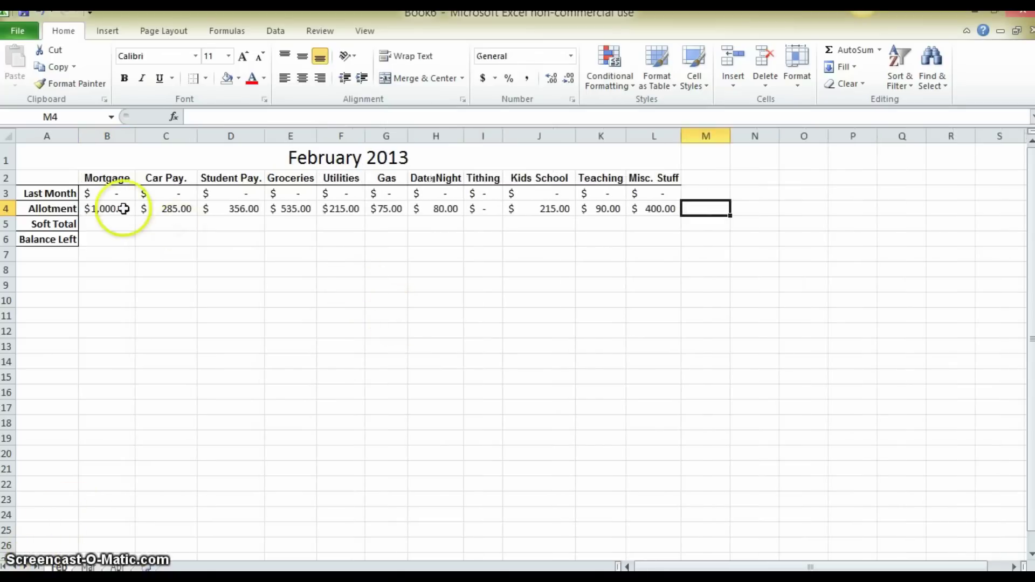
left_click(171, 207)
left_click(240, 210)
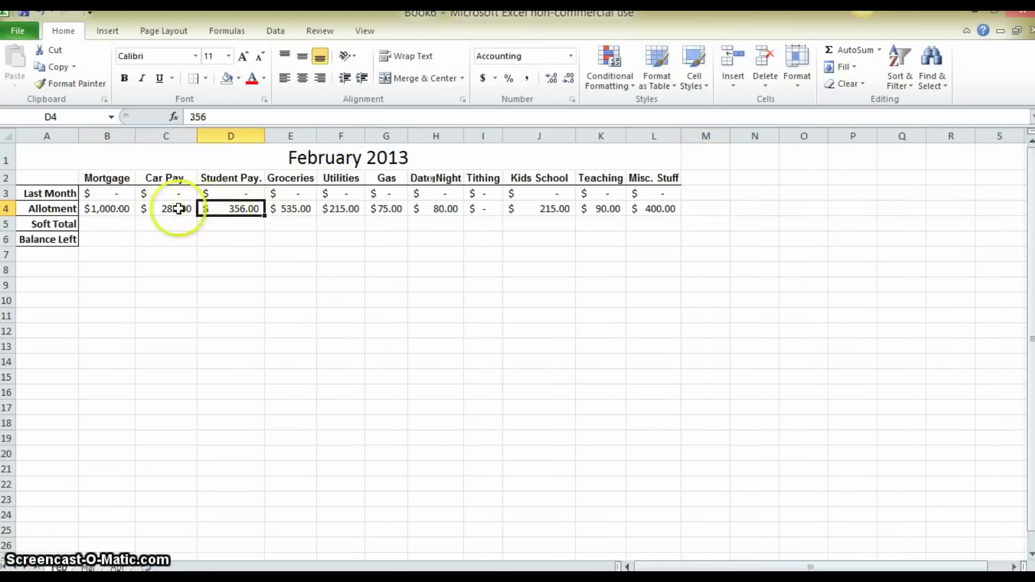
left_click(175, 207)
left_click(101, 205)
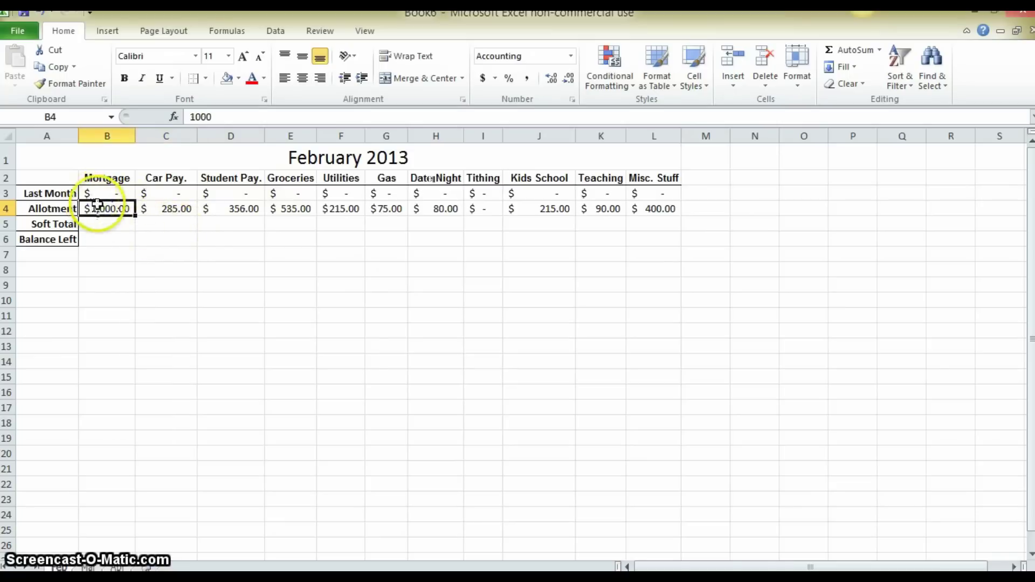
left_click(149, 208)
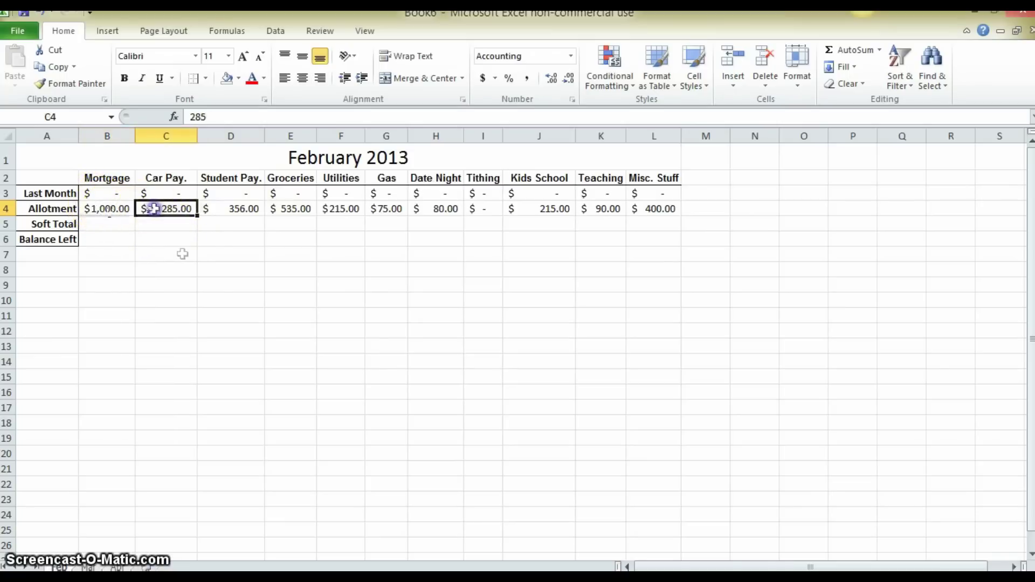
left_click(237, 209)
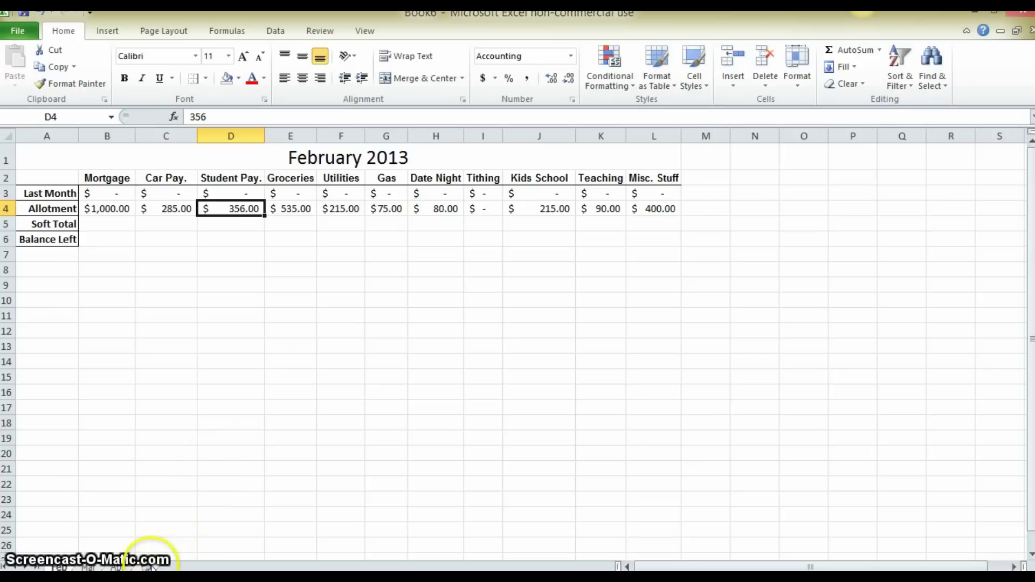
Add a new blank worksheet, reposition its tab, and return to the Feb sheet
left_click(146, 566)
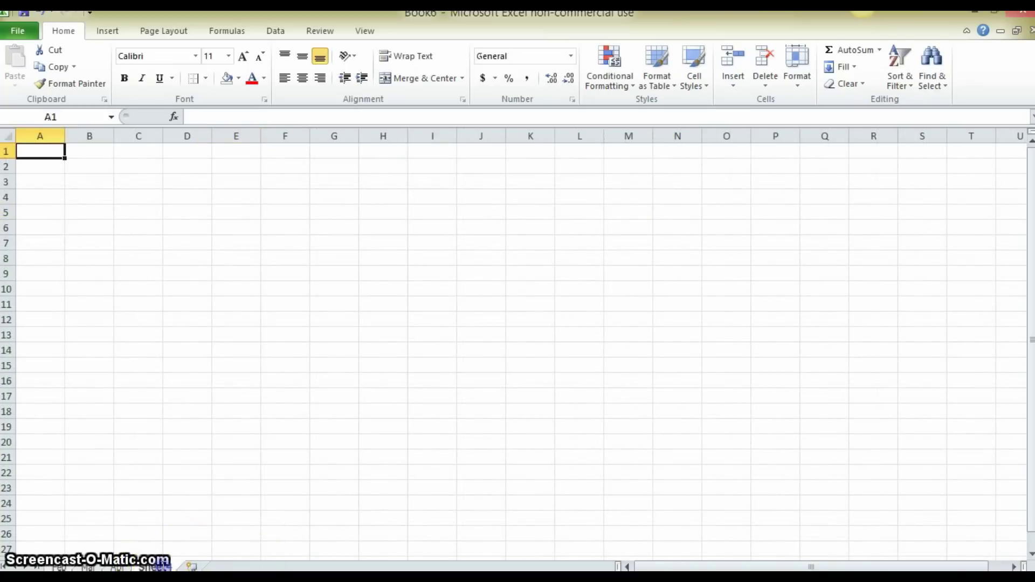
left_click_drag(157, 566, 208, 554)
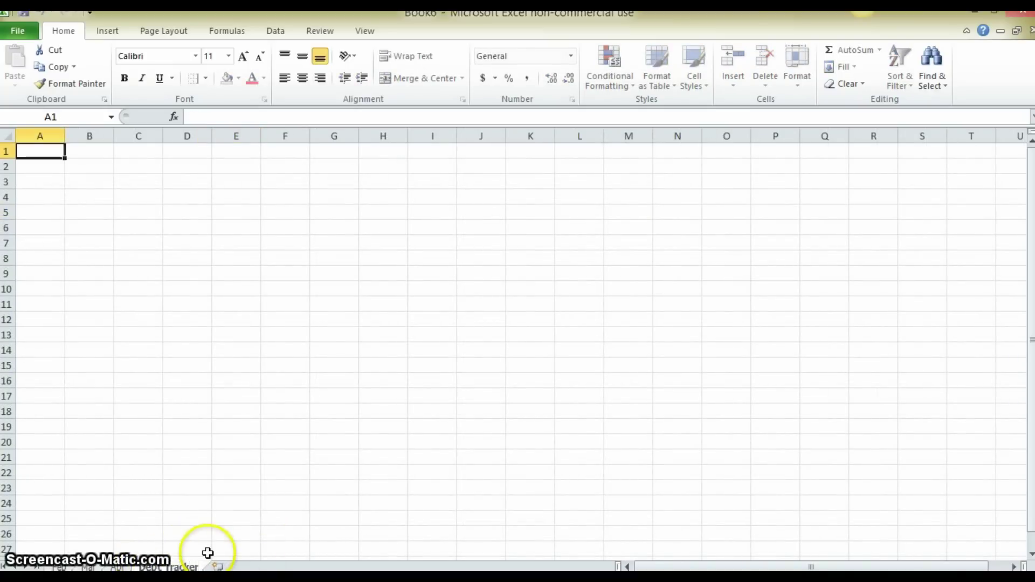
left_click(61, 566)
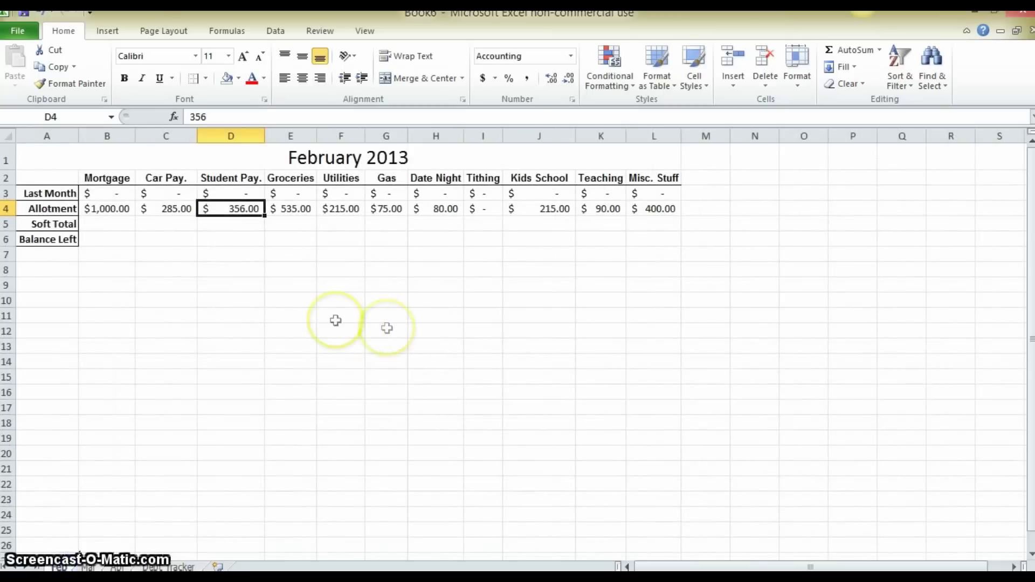
Select and review the Mortgage through Misc. Stuff allotment amounts
left_click_drag(133, 206, 219, 209)
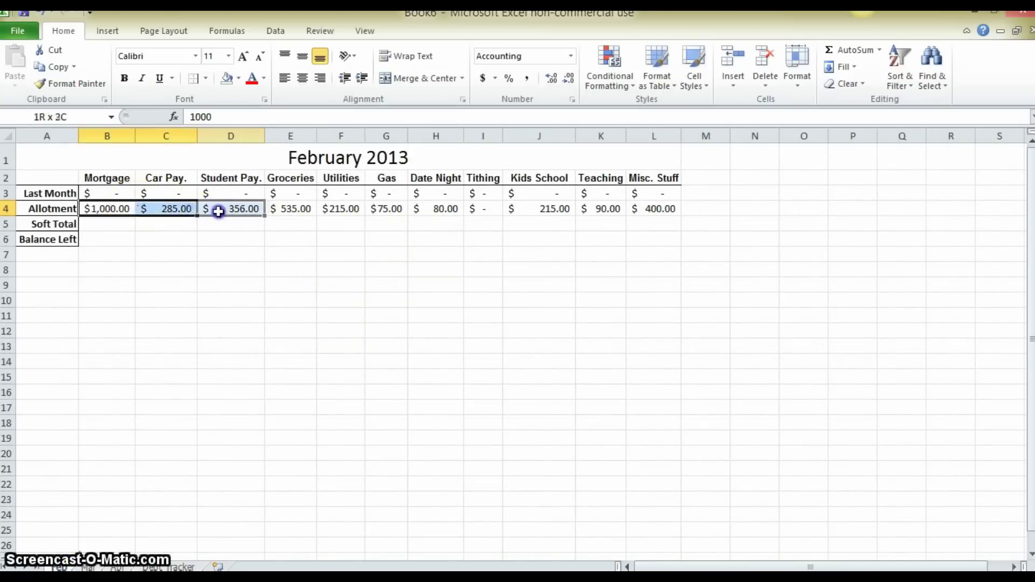
left_click(222, 256)
left_click_drag(111, 209, 211, 208)
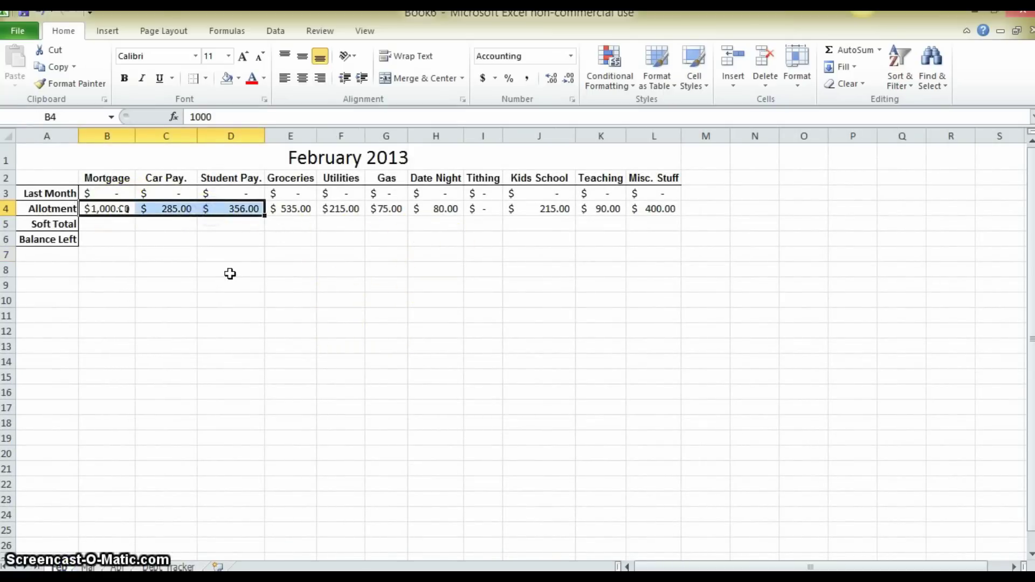
left_click(230, 274)
left_click_drag(282, 209, 658, 212)
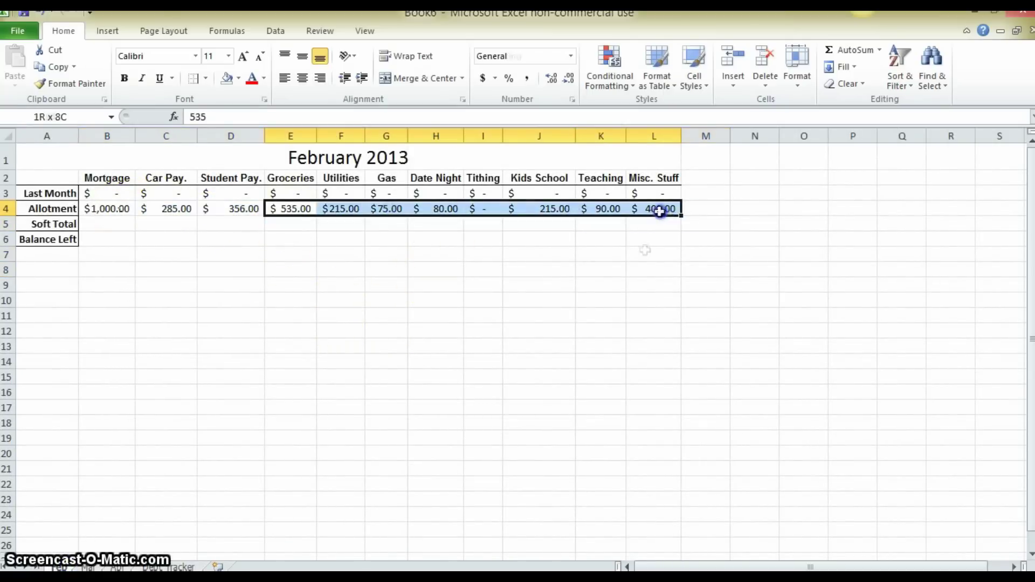
left_click(617, 285)
Verify allotments Date Night 80, Gas 75, Utilities 215, Groceries 535, Kids School 215 and Teaching 90
left_click(443, 210)
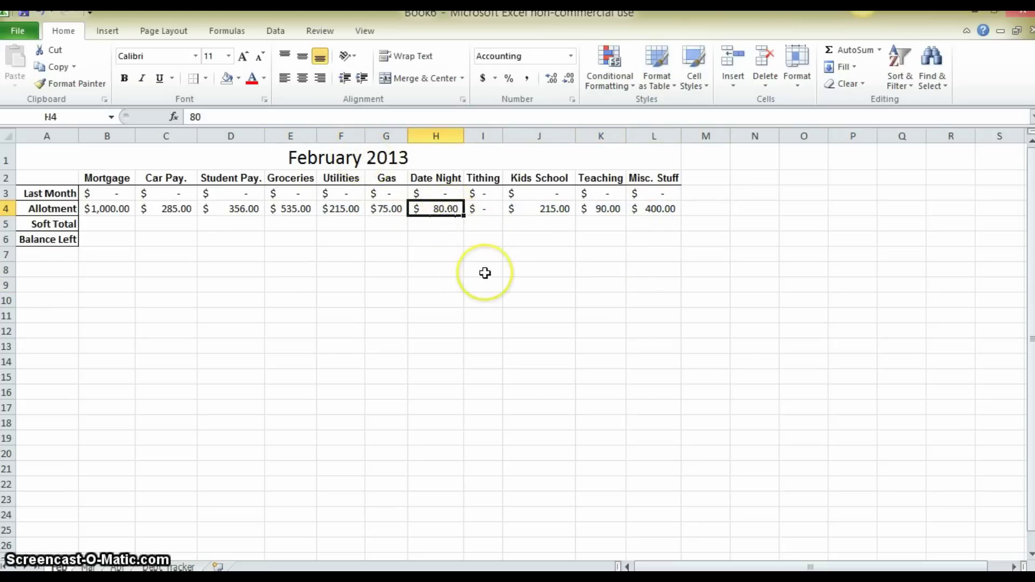
left_click(381, 210)
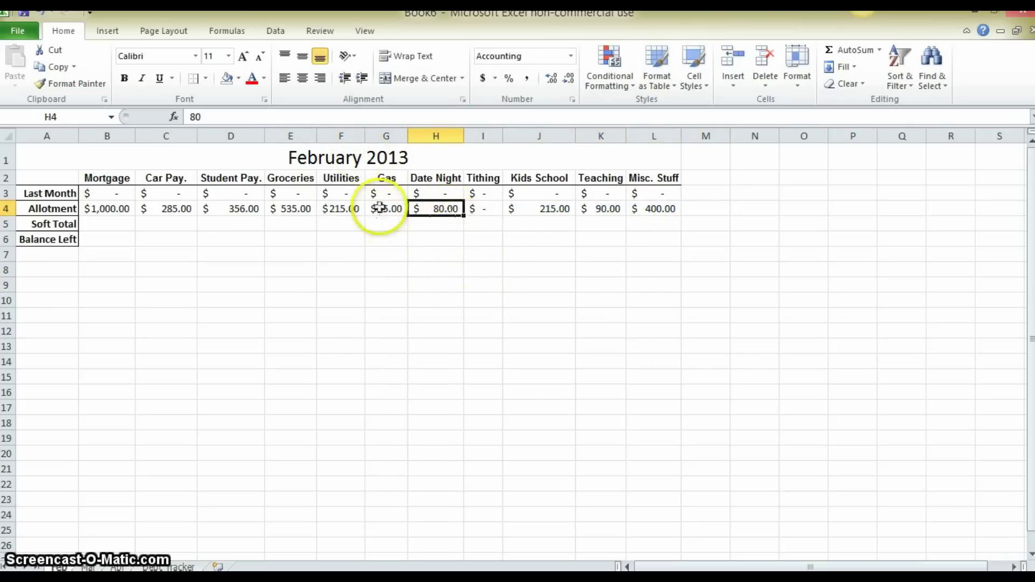
left_click(345, 213)
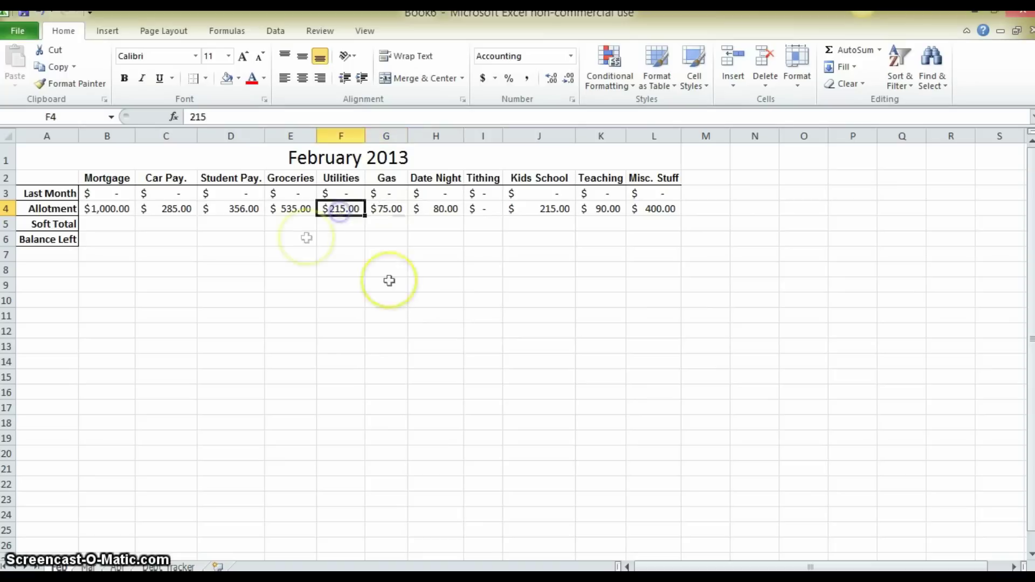
left_click(300, 209)
left_click(566, 209)
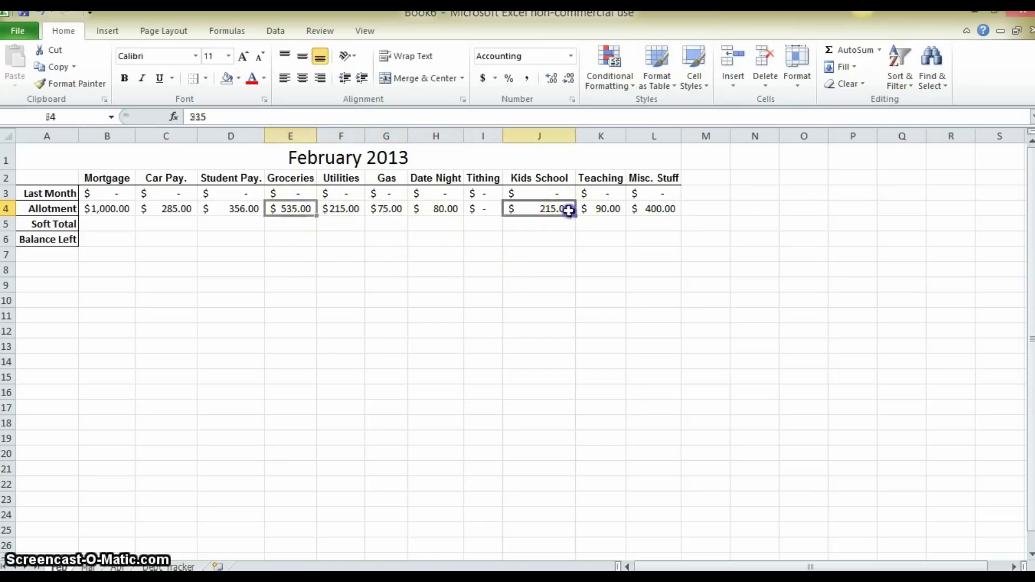
left_click(598, 210)
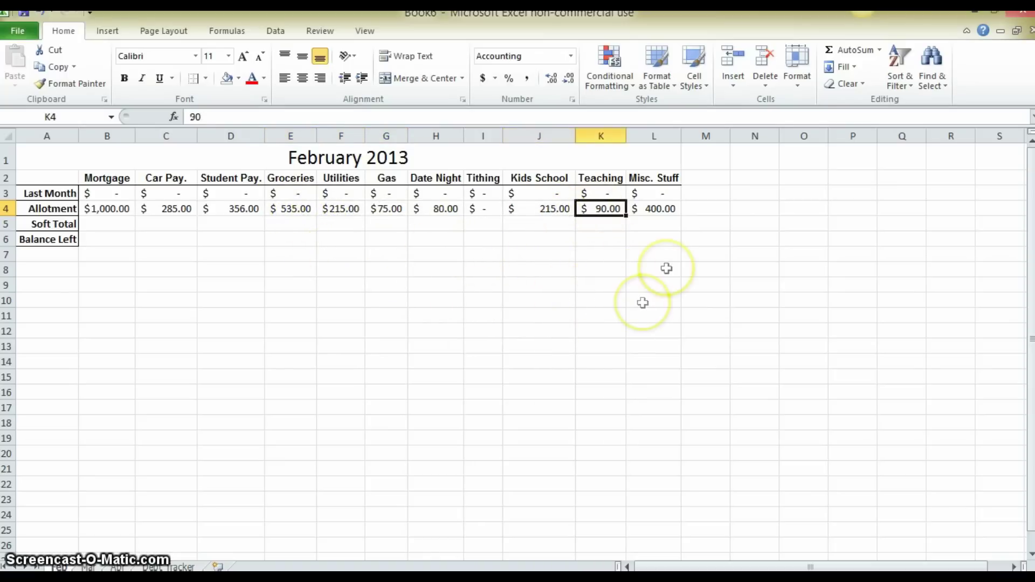
left_click(653, 210)
left_click_drag(107, 223, 655, 218)
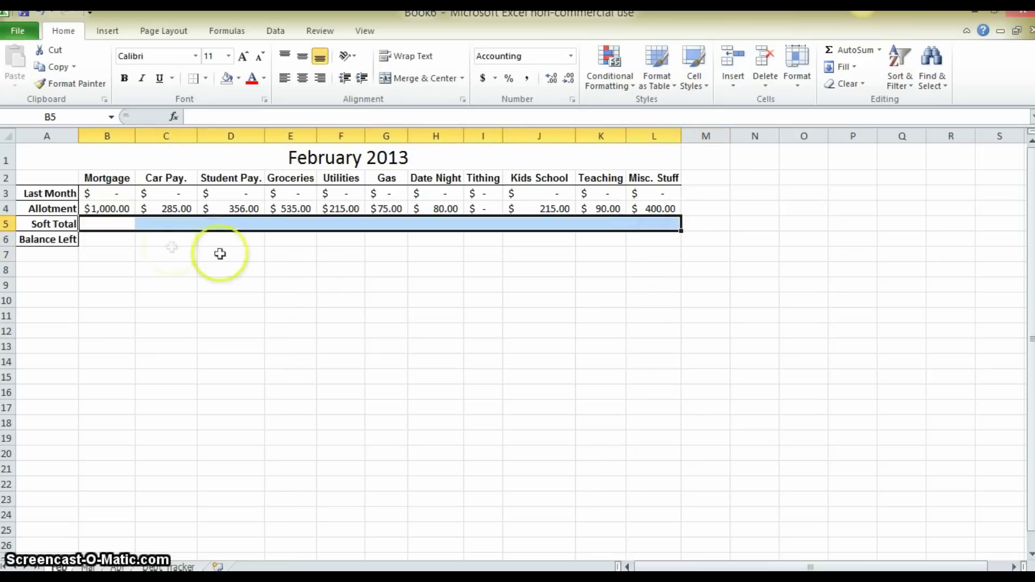
Enter 0 in each Soft Total cell B5:L5 and each Balance Left cell B6:L6
left_click(215, 251)
left_click(115, 222)
type("0\t")
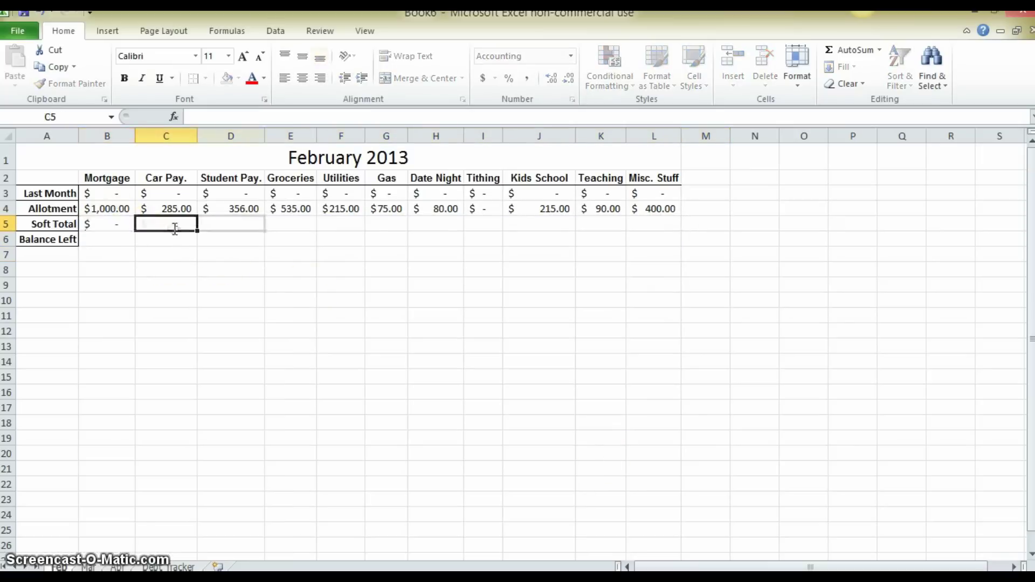
type("0\t0\t0\t0\t0\t0\t0\t0\t0\t0")
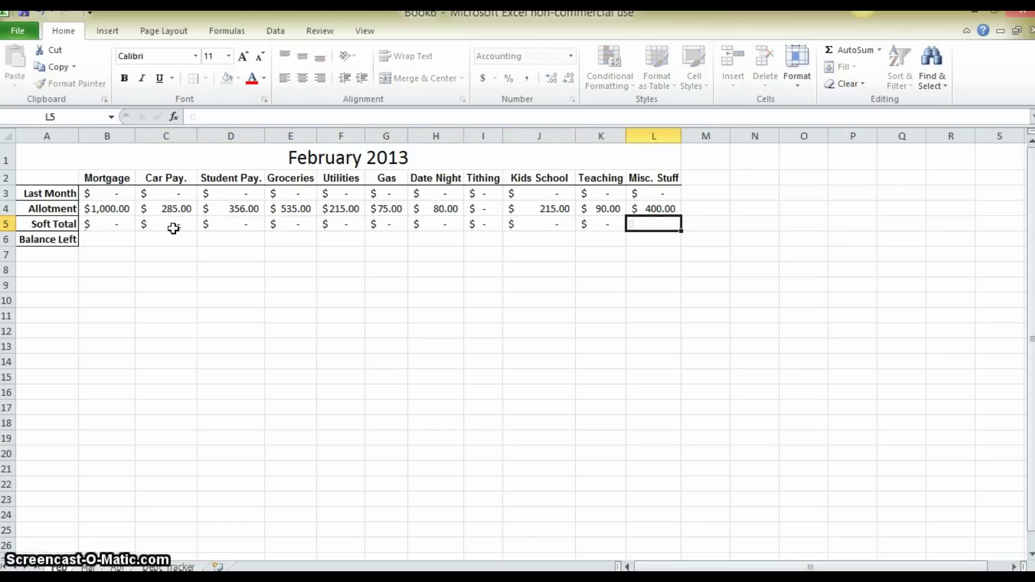
key("Return")
key("Left")
key("Left")
key("Left")
key("Left")
key("Left")
key("Left")
key("Left")
key("Left")
key("Left")
key("Left")
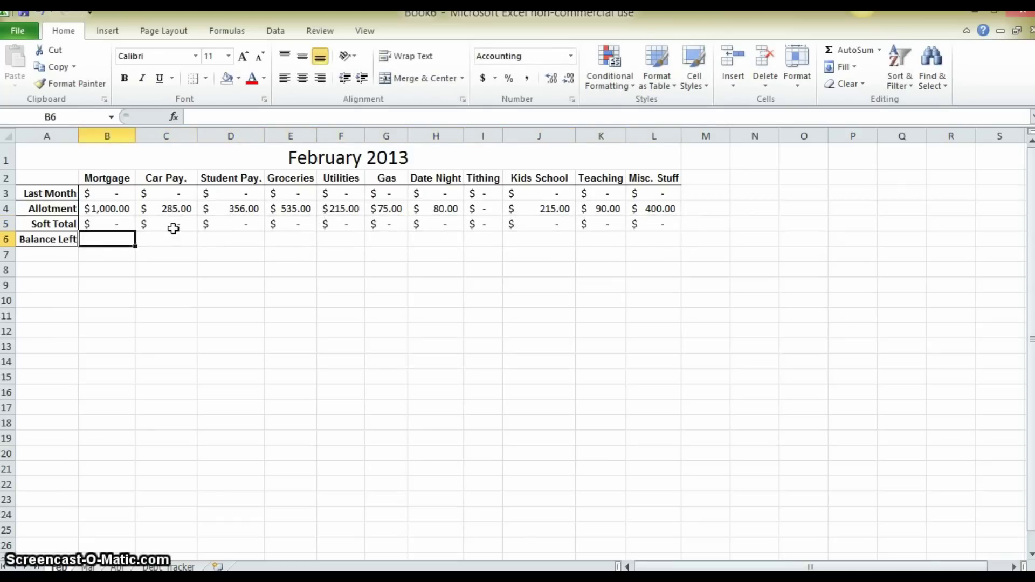
type("0")
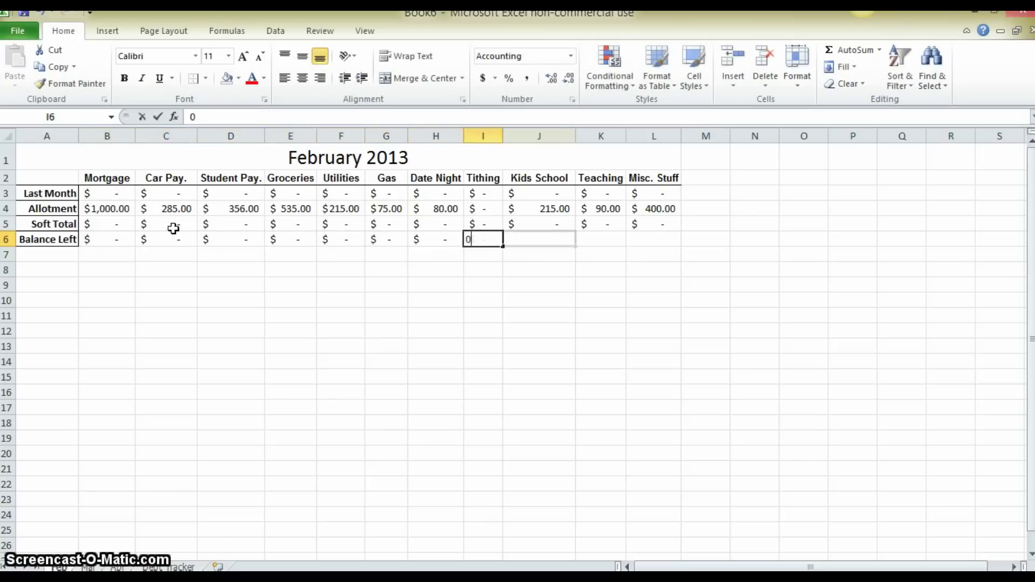
type("\t0\t0\t0\t0\t0\t0\t0\t0\t0\t0")
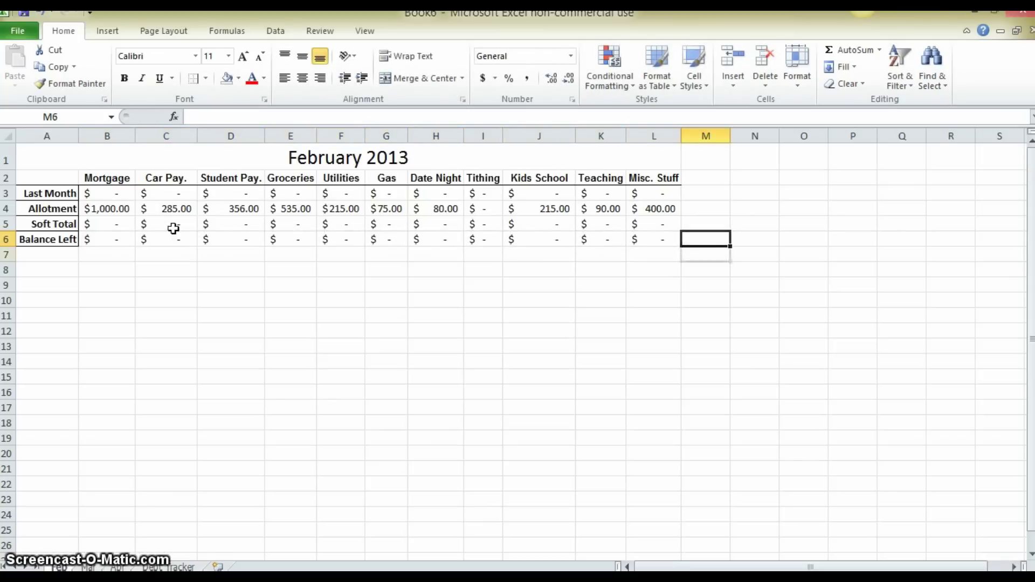
key("Down")
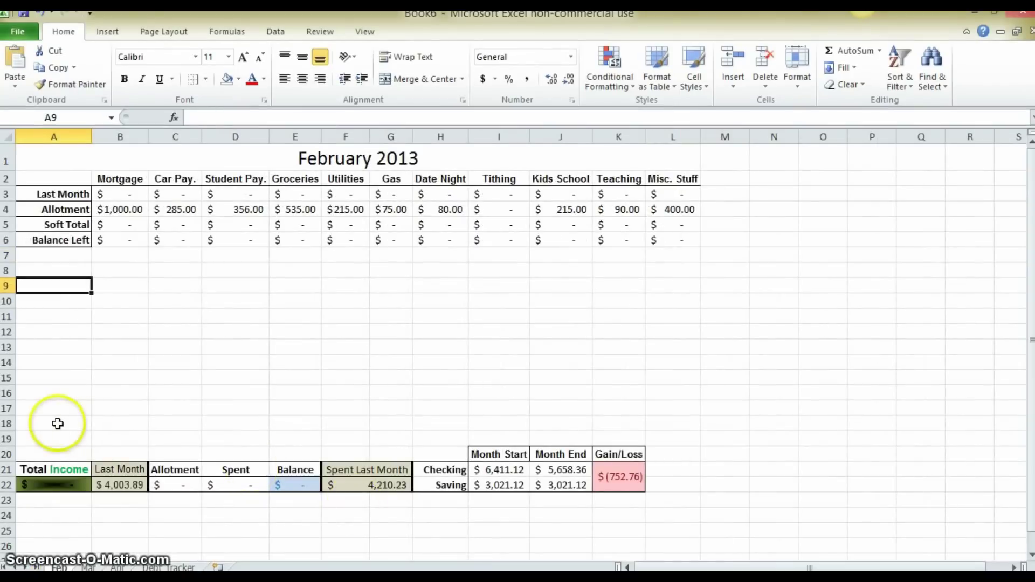
Type row-9 labels Total Income, Last Month and Allotment in A9:C9
left_click_drag(58, 424, 670, 471)
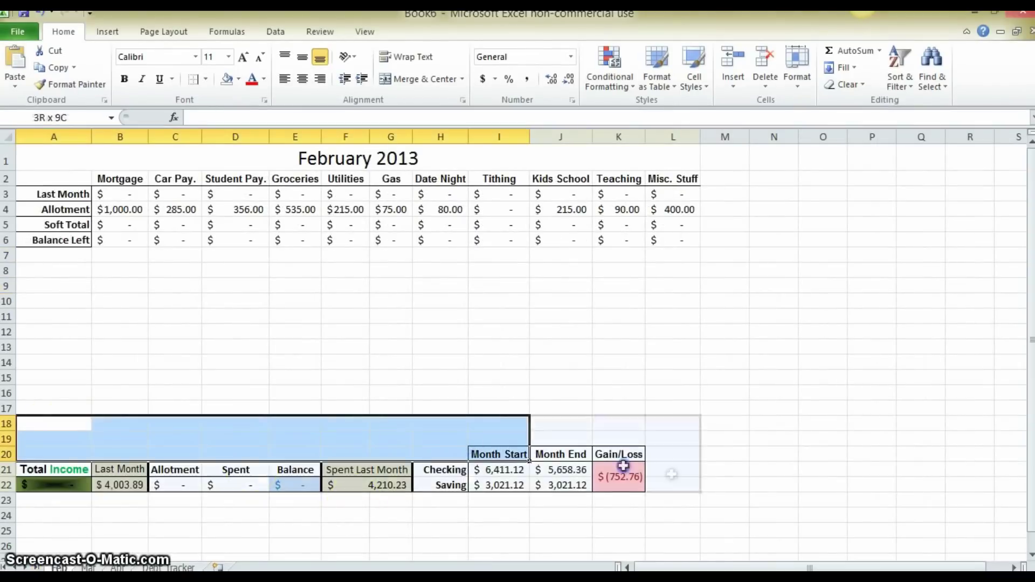
left_click(769, 469)
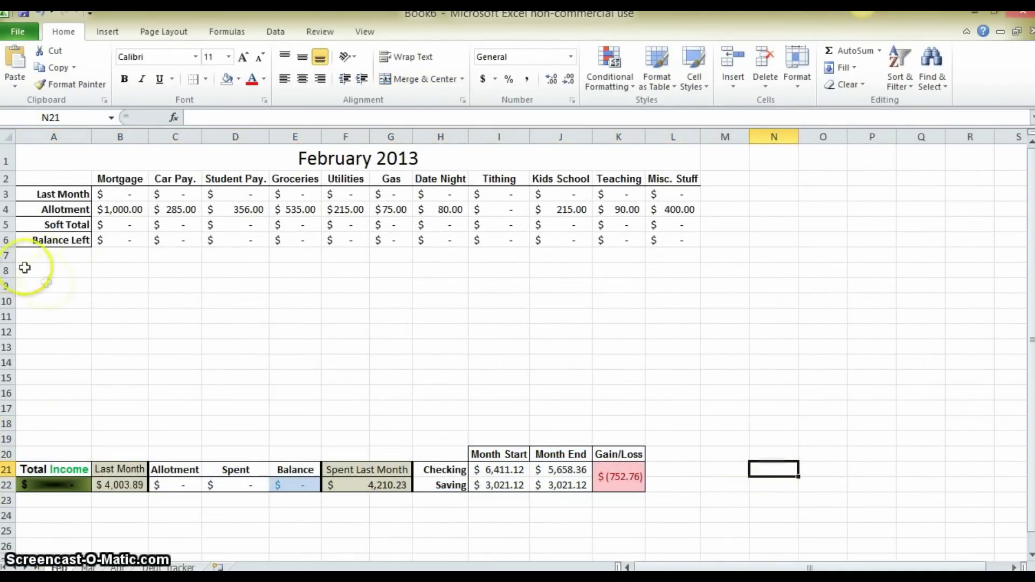
left_click(52, 285)
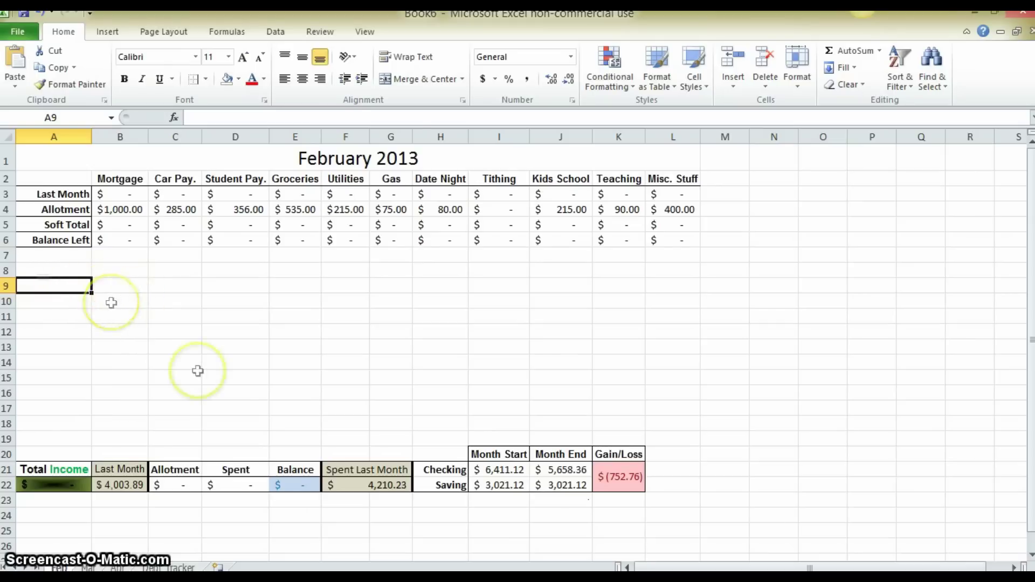
left_click(43, 286)
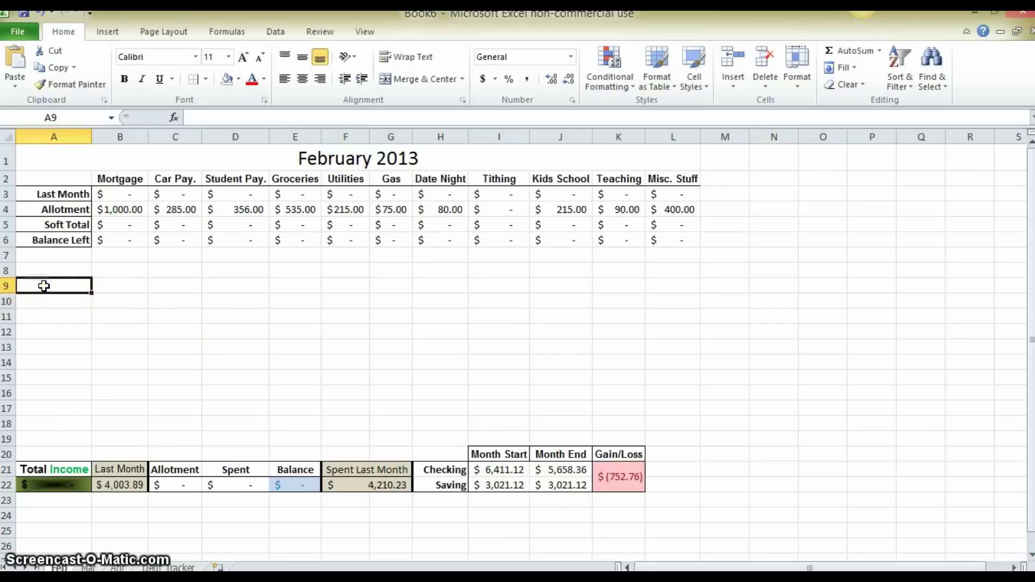
type("Total Income")
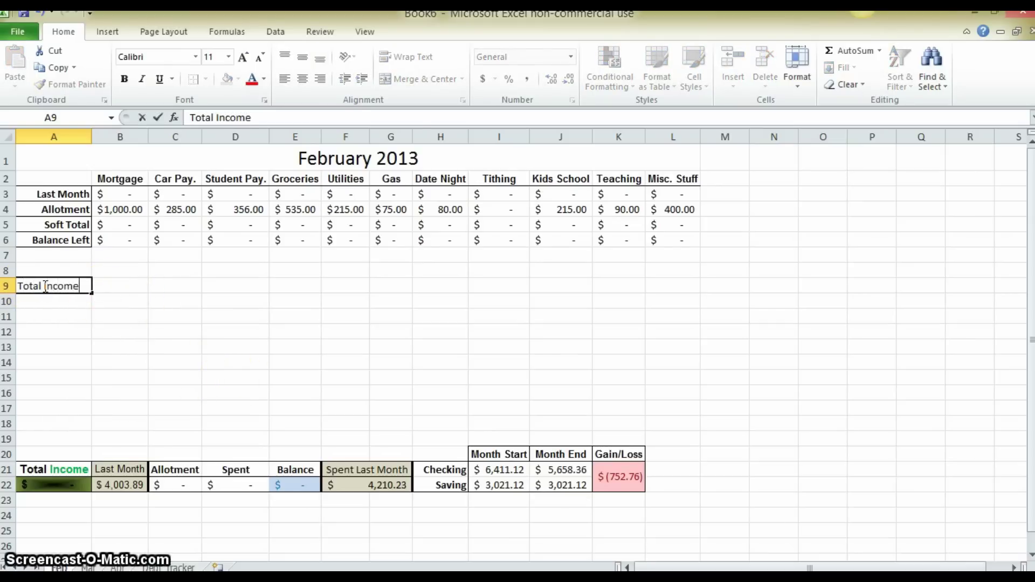
key("Tab")
type("L")
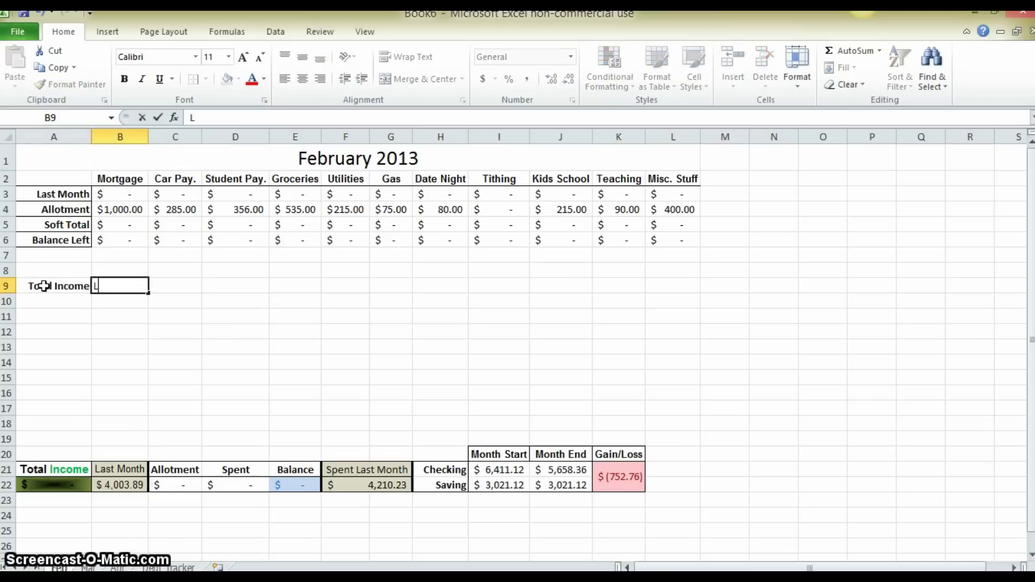
type("ast Pont")
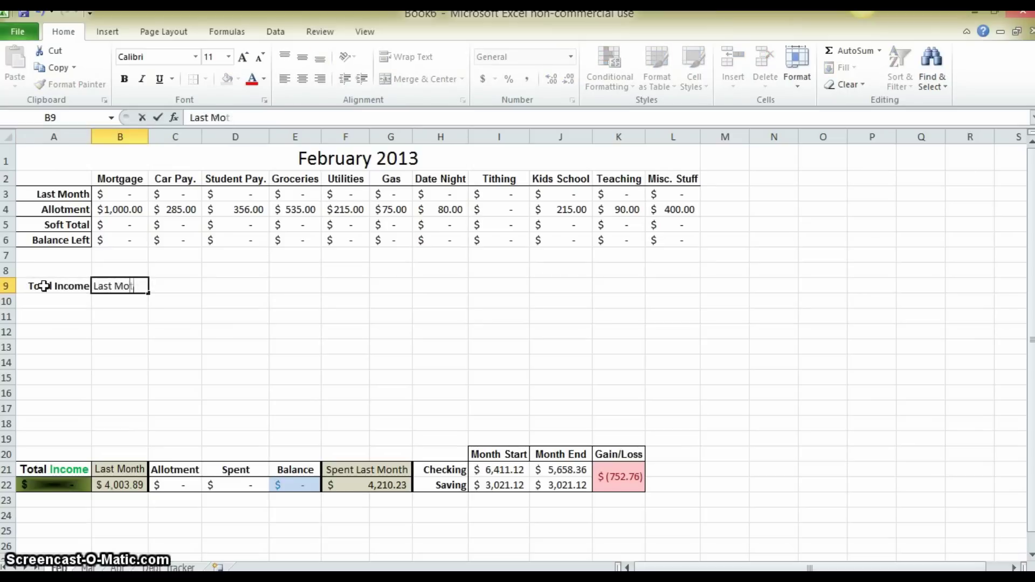
type("h")
key("Tab")
type("All")
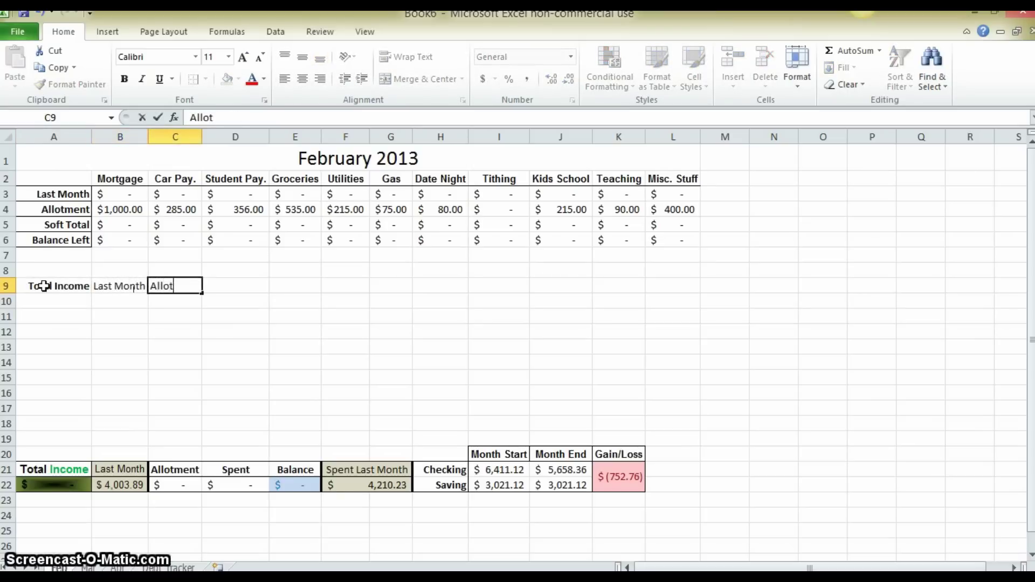
type("otmonet")
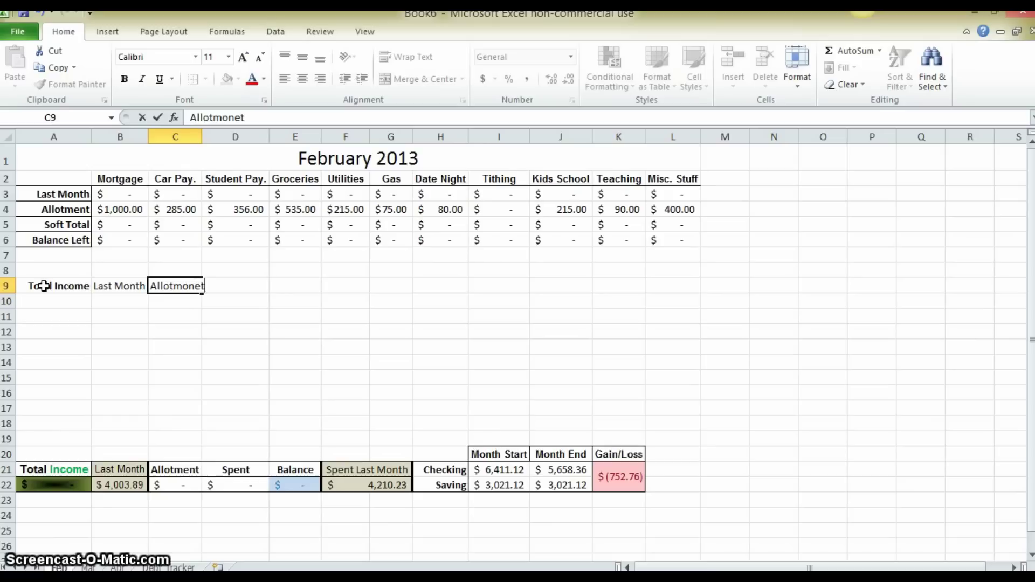
key("Tab")
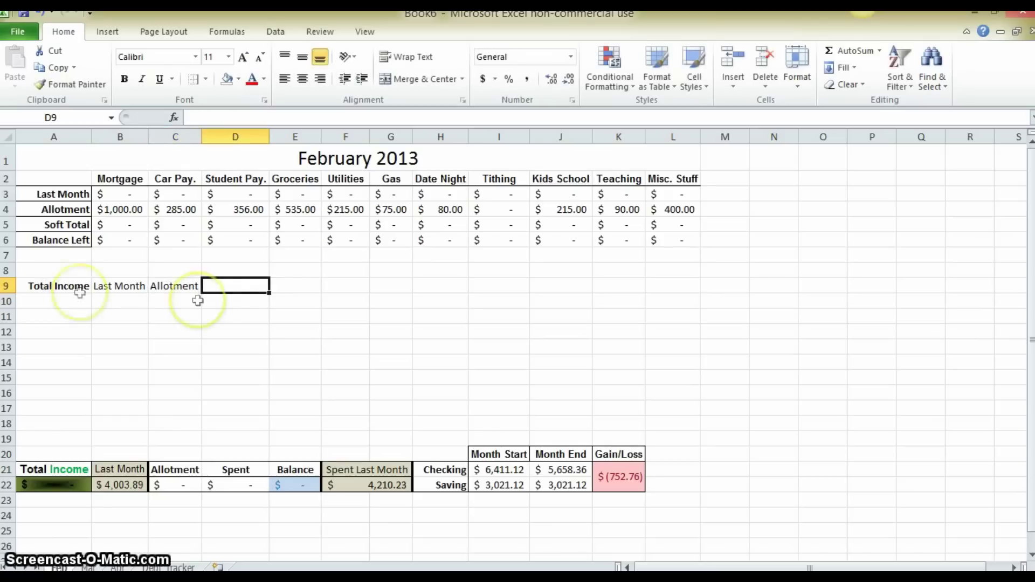
Add Spent in D9 and Balance in E9, checking the D22 and E22 formulas
left_click(169, 299)
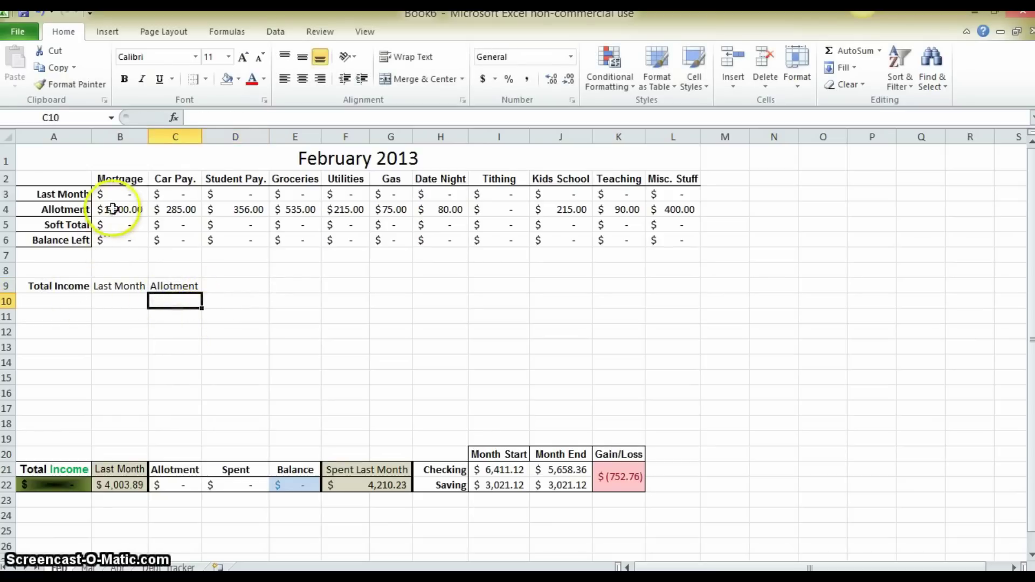
left_click_drag(106, 210, 695, 215)
left_click(207, 288)
type("Spen")
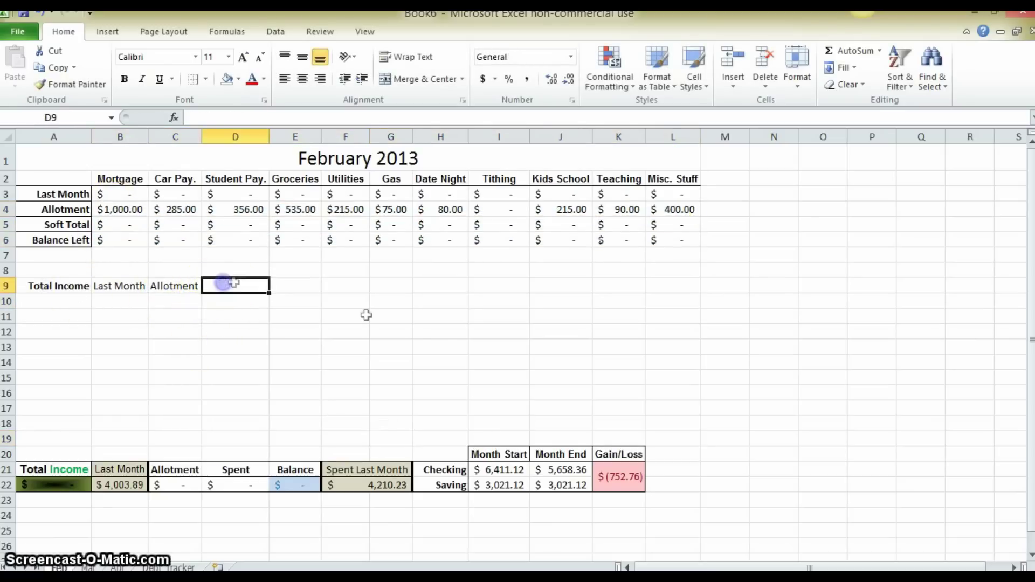
type("t")
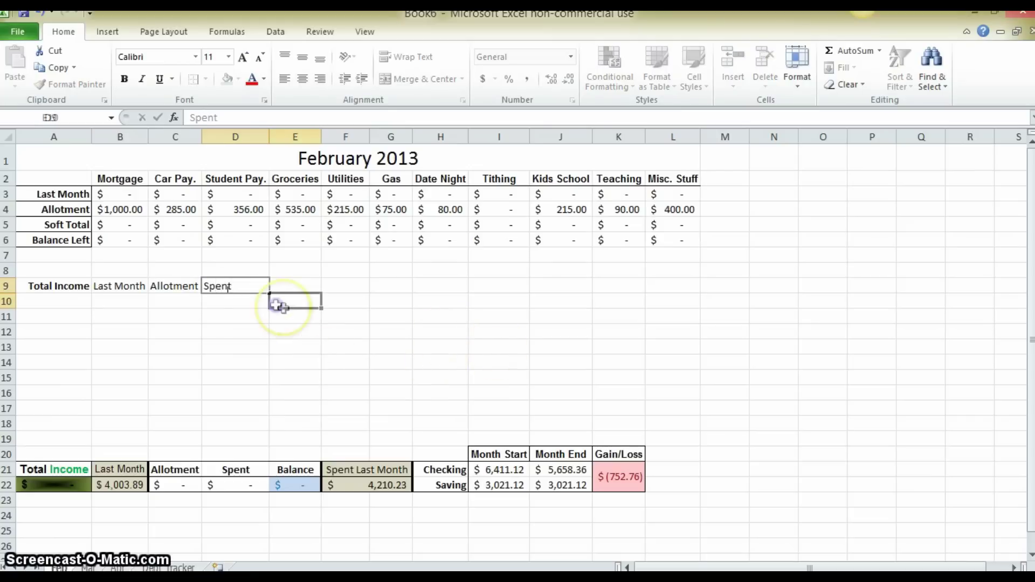
left_click(274, 300)
left_click(243, 299)
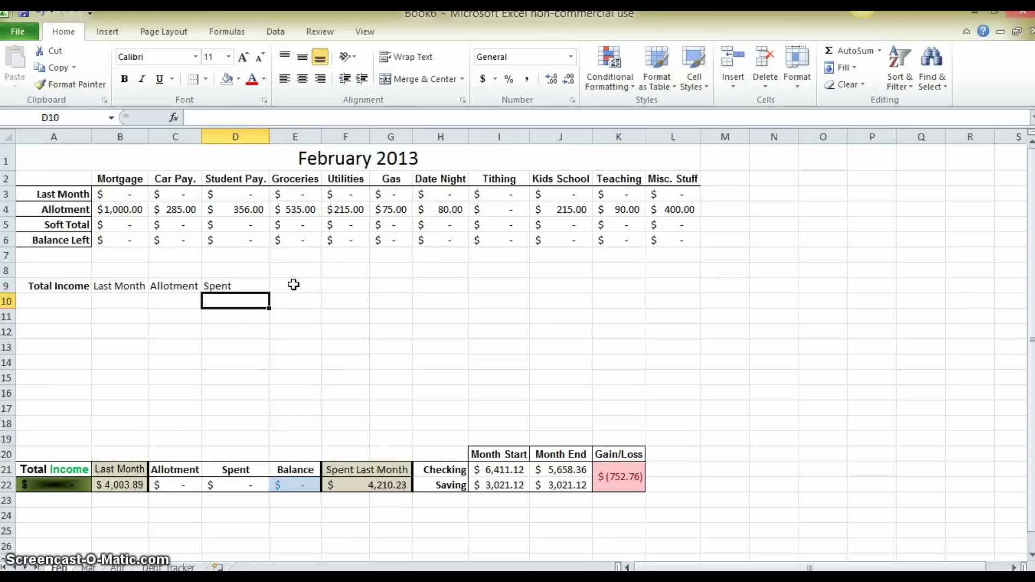
left_click(293, 285)
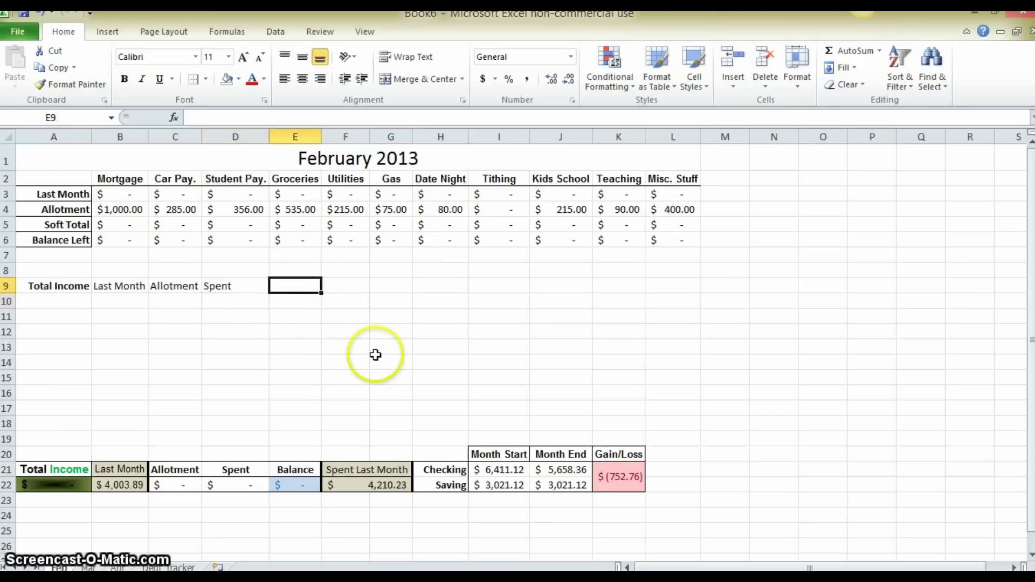
type("Balance")
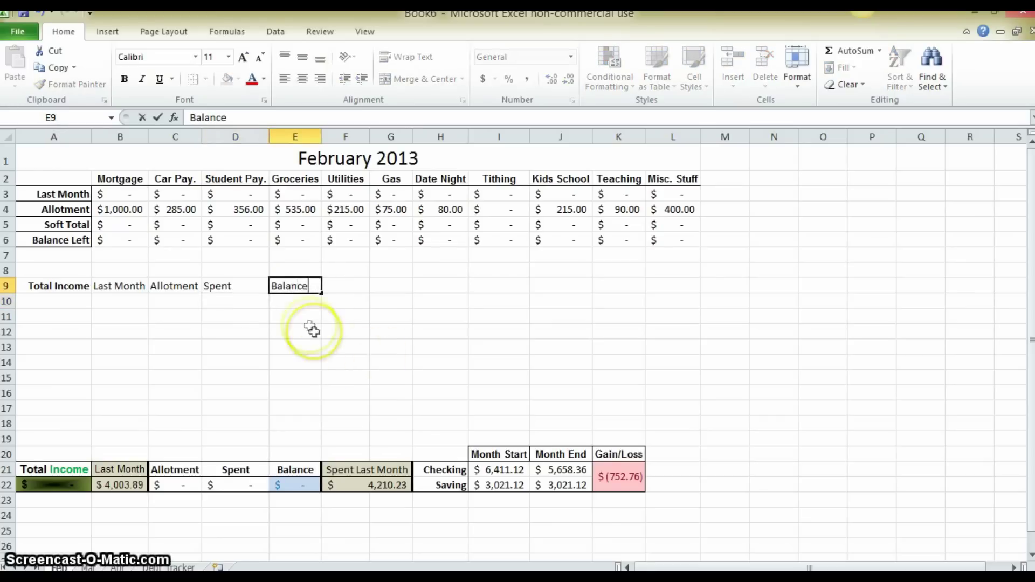
key("Return")
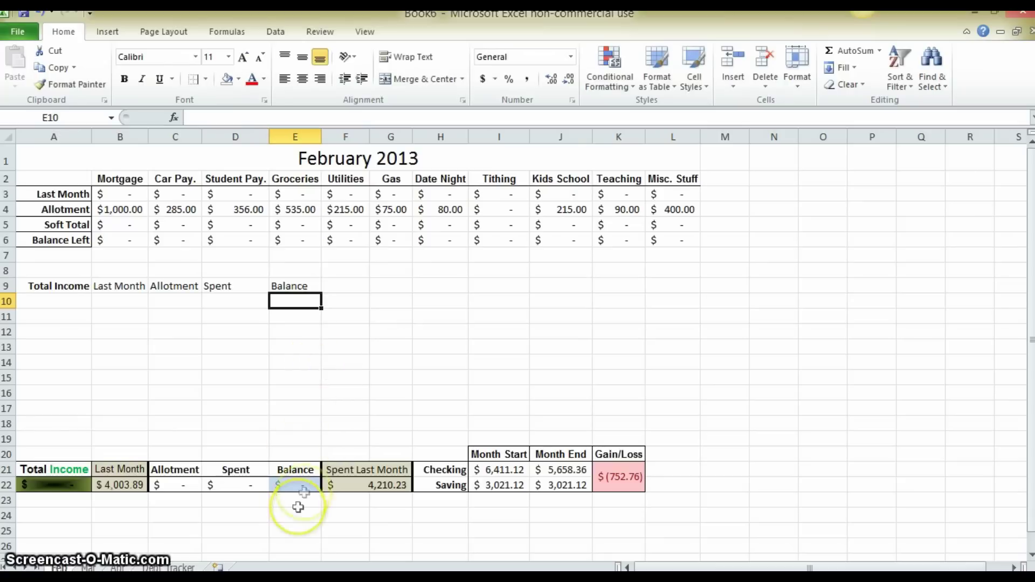
left_click(224, 485)
left_click(291, 486)
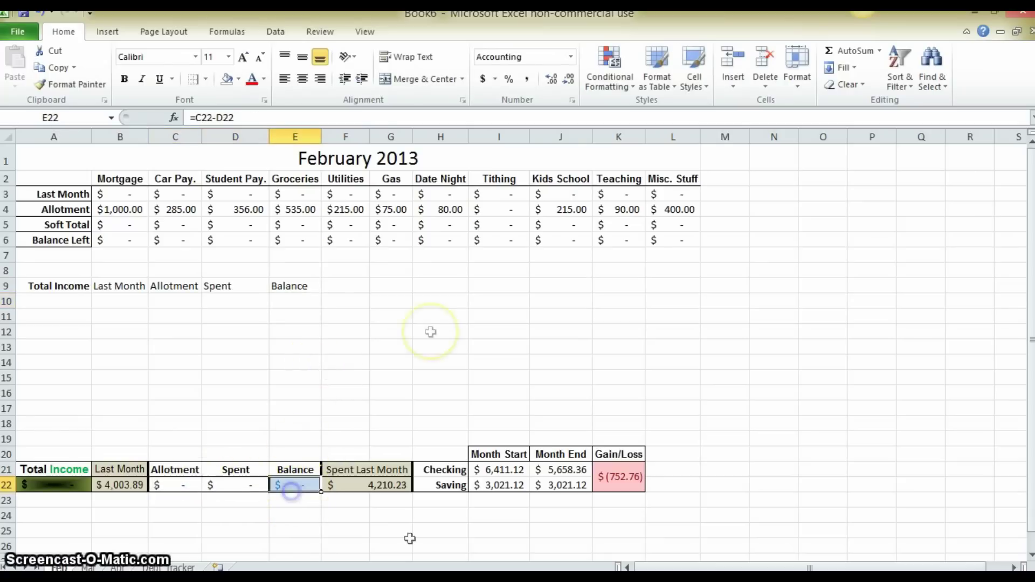
Enter 'Spent Last Month' in F9 and merge-and-centre it across F9:G9
left_click(359, 282)
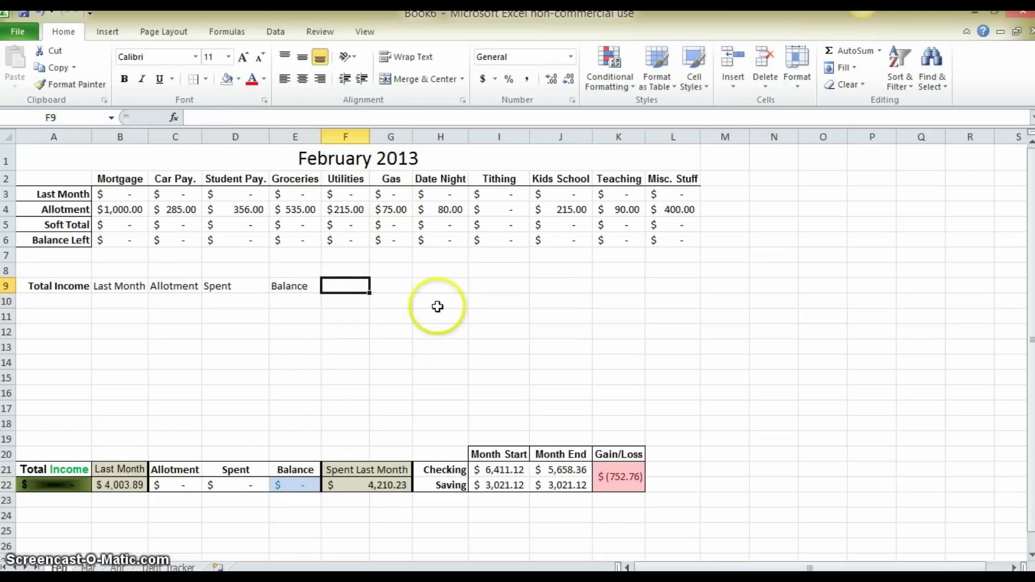
type("Spe")
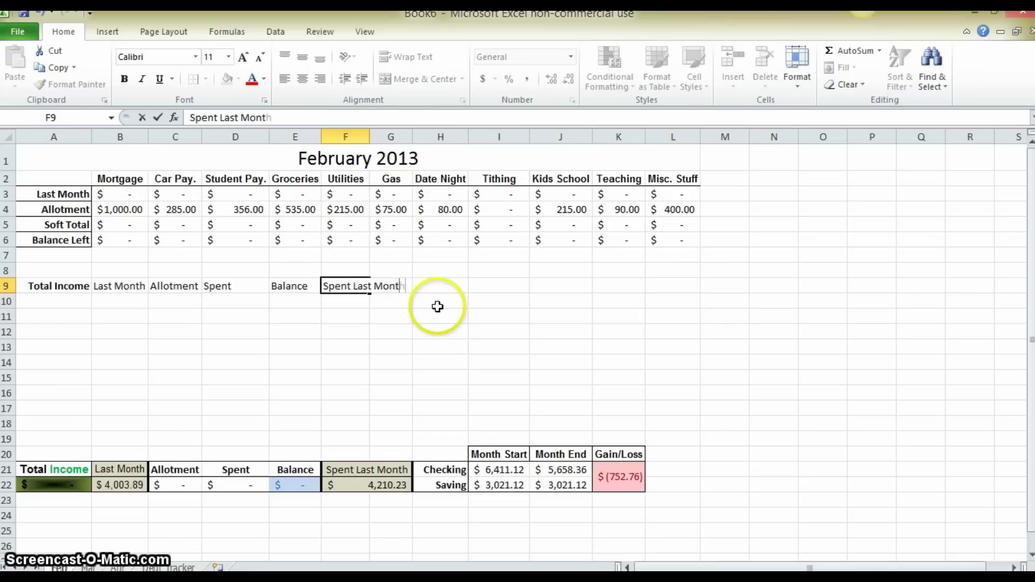
type("nt Last Month")
left_click(440, 345)
left_click(353, 286)
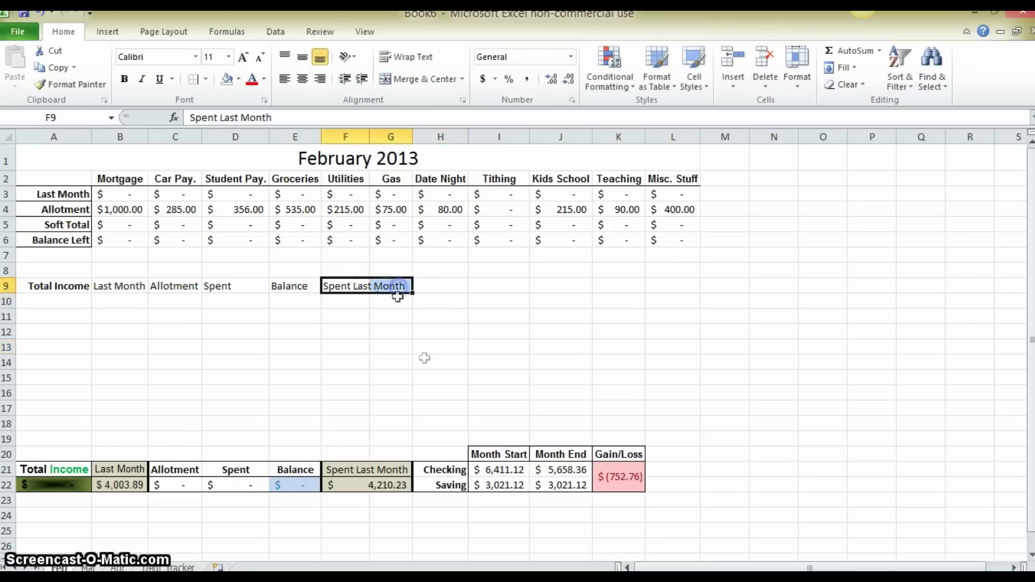
left_click(421, 79)
Add the Checking label in H9 and Saving in H10
left_click(451, 287)
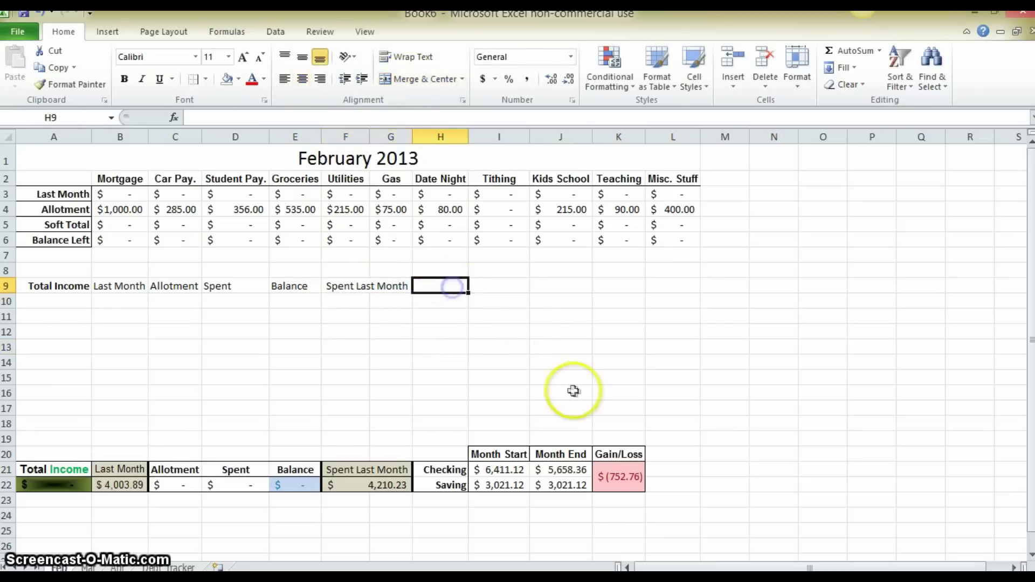
type("Checking")
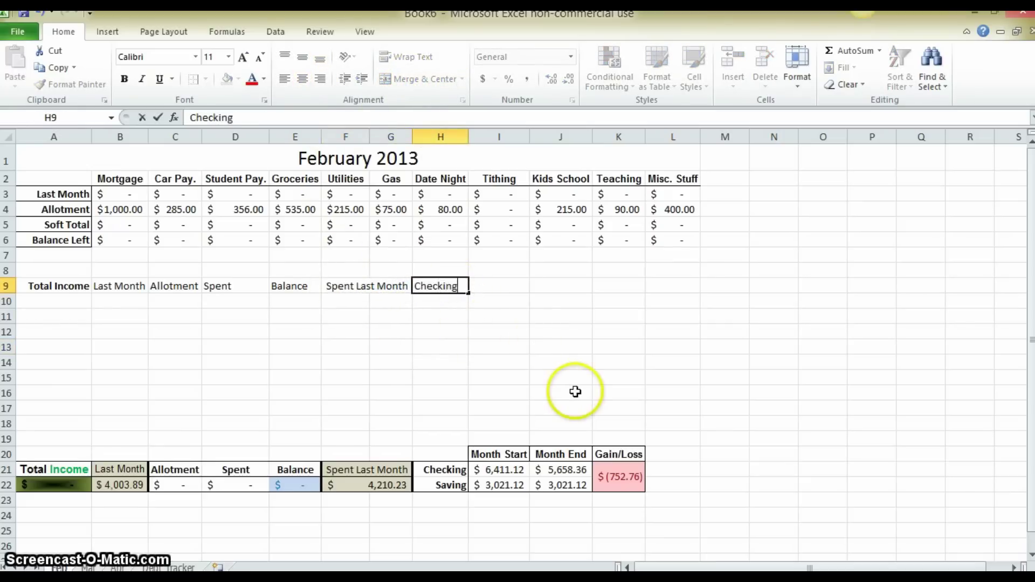
key("Return")
type("Saving")
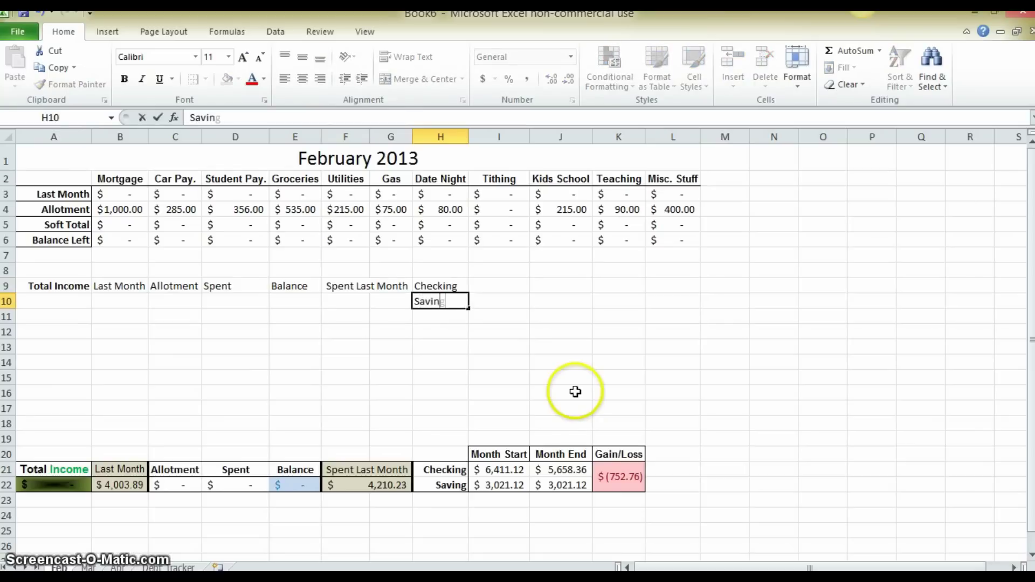
key("Tab")
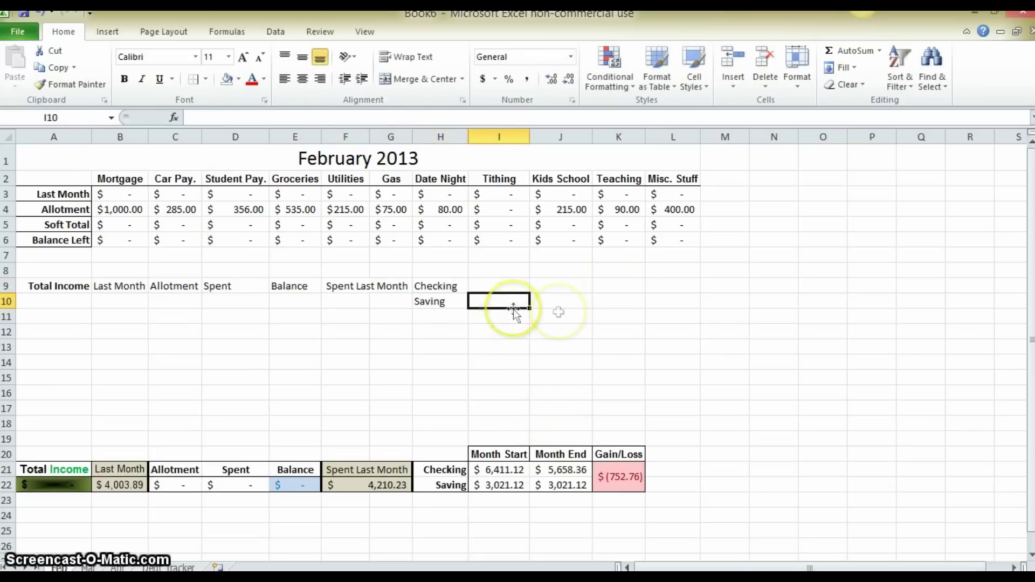
left_click(503, 285)
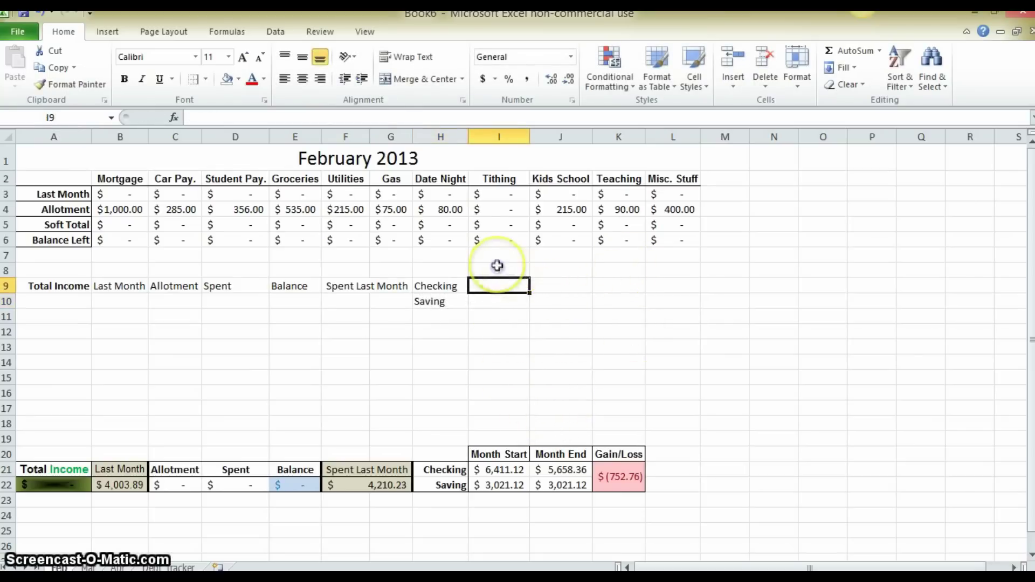
Enter the headings Month Start, Month End and Gain/Loss in I8:K8
type("month")
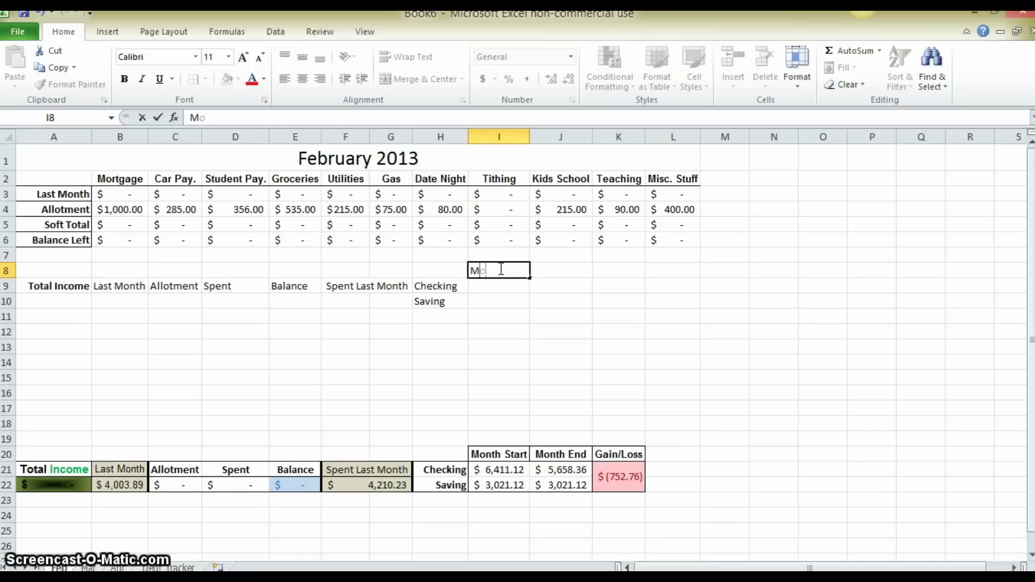
key("Tab")
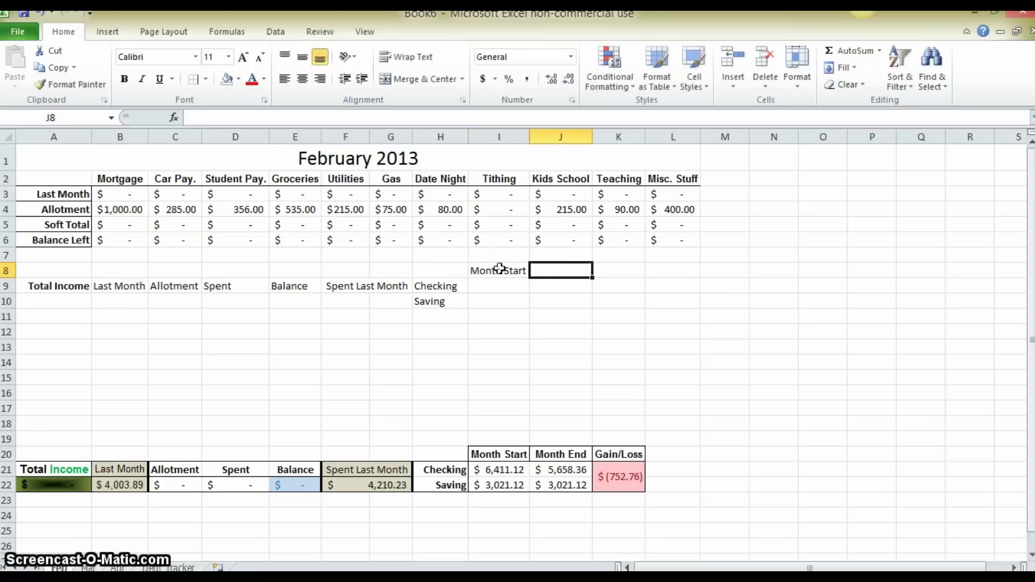
type("Month End")
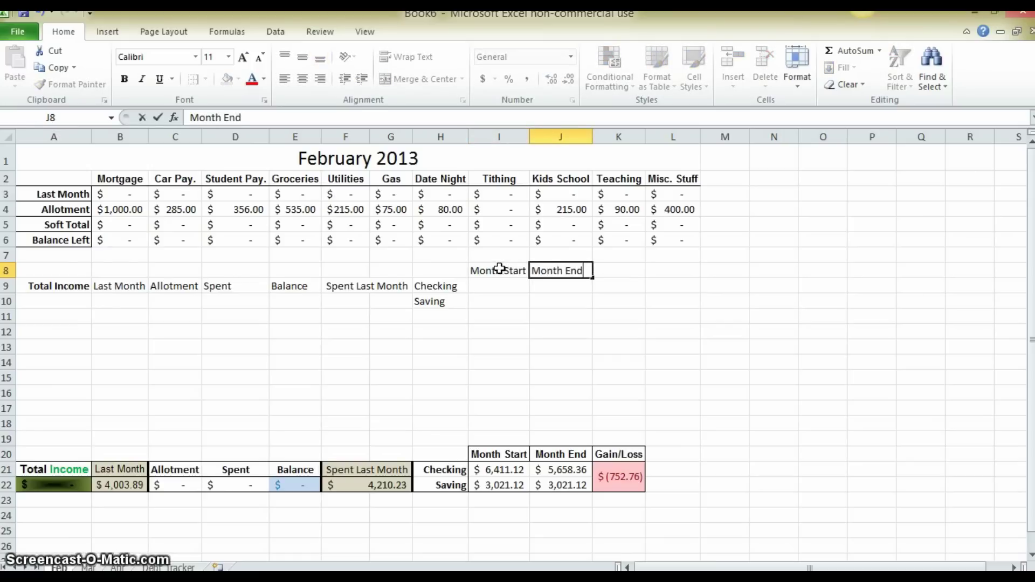
key("Tab")
type("G")
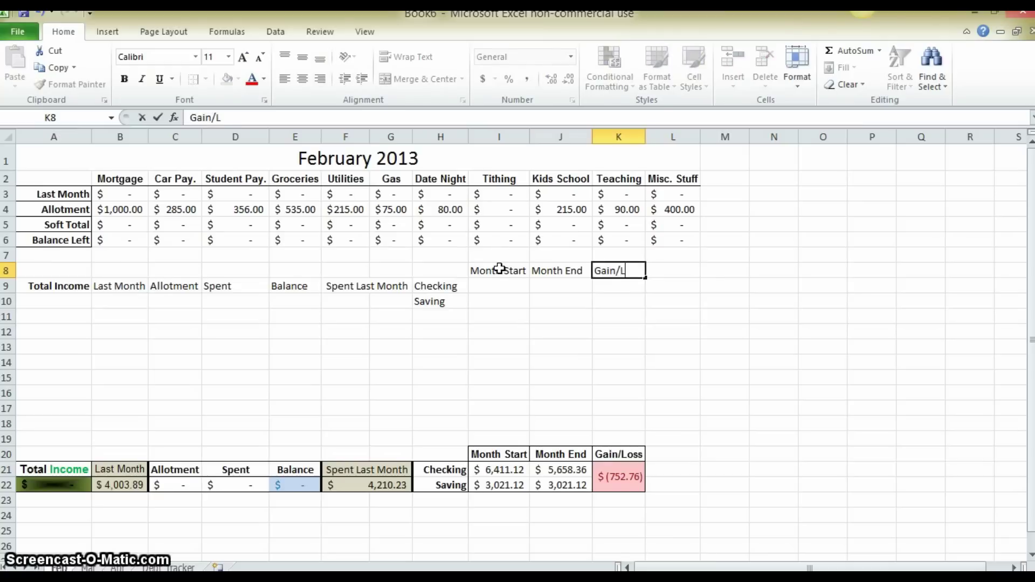
left_click(536, 331)
Give I9:K10 and row 10 (A10:G10) accounting format, then select the old bottom summary table
left_click_drag(511, 287, 606, 300)
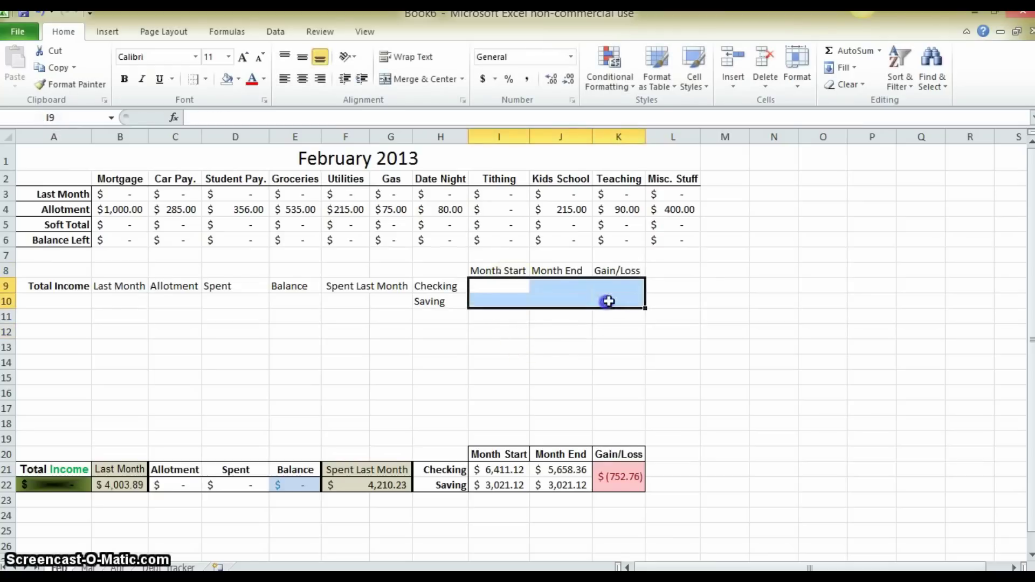
left_click(482, 79)
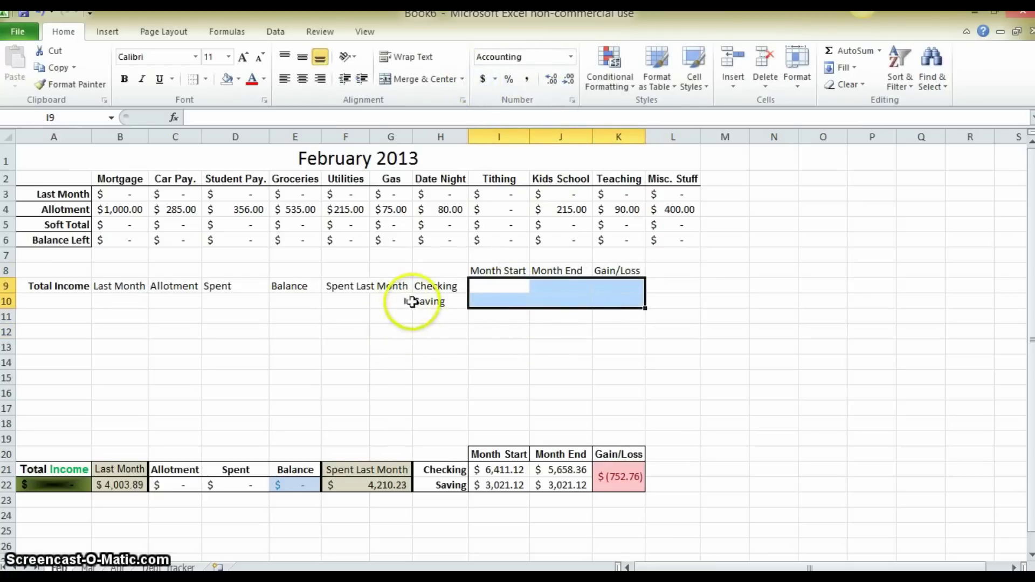
left_click_drag(409, 300, 46, 296)
left_click(480, 79)
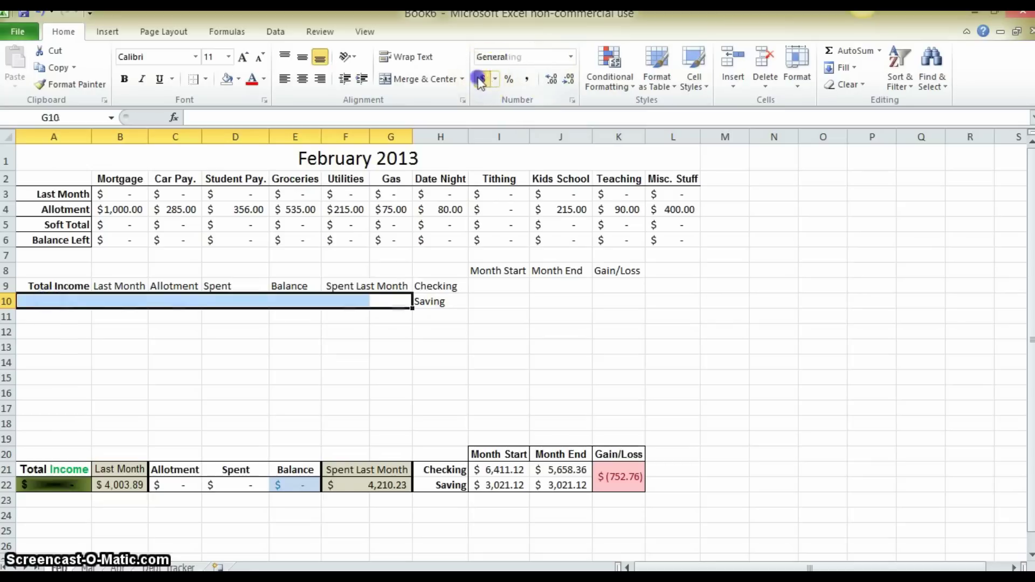
left_click(496, 346)
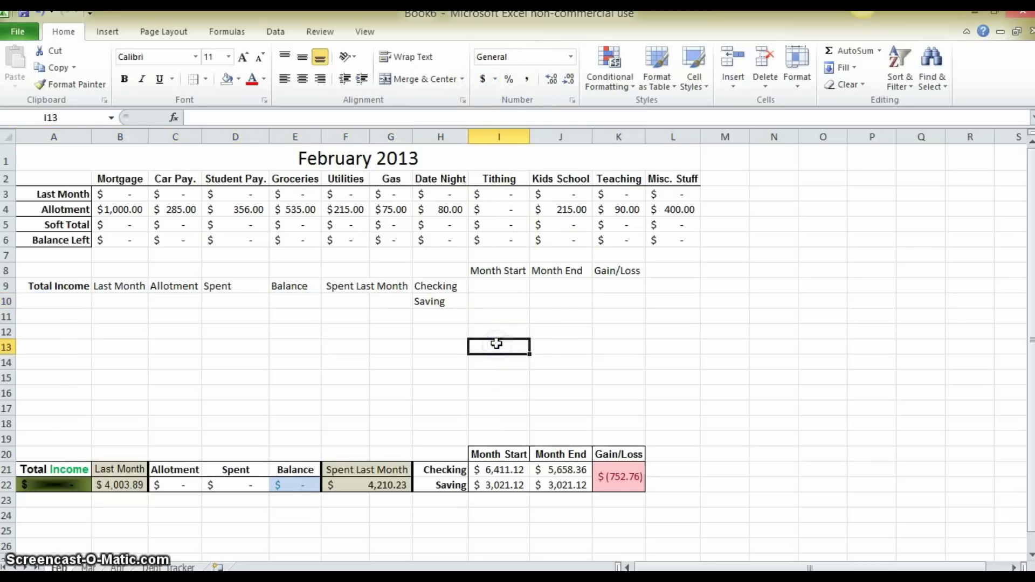
left_click_drag(70, 439, 701, 501)
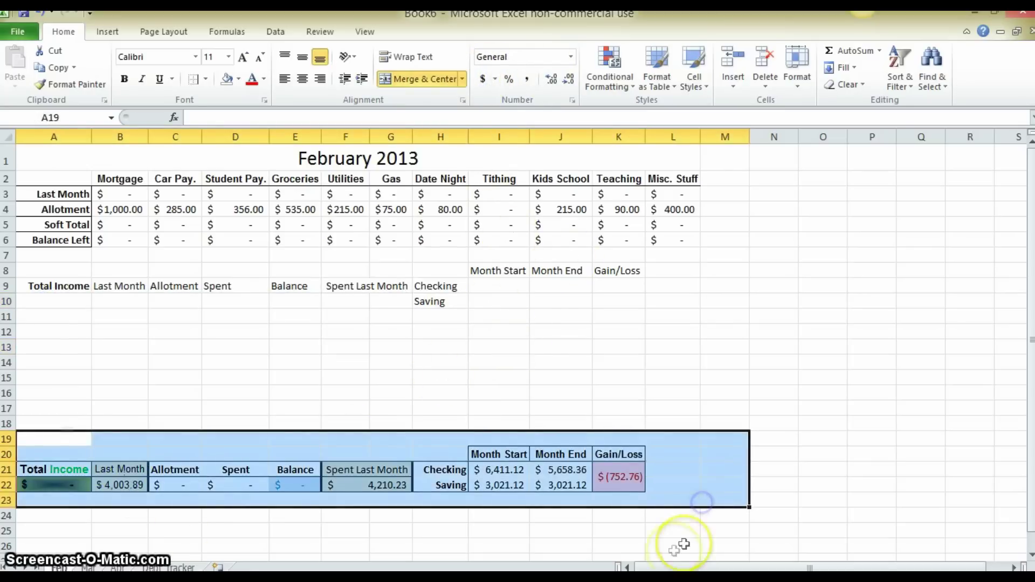
left_click(680, 547)
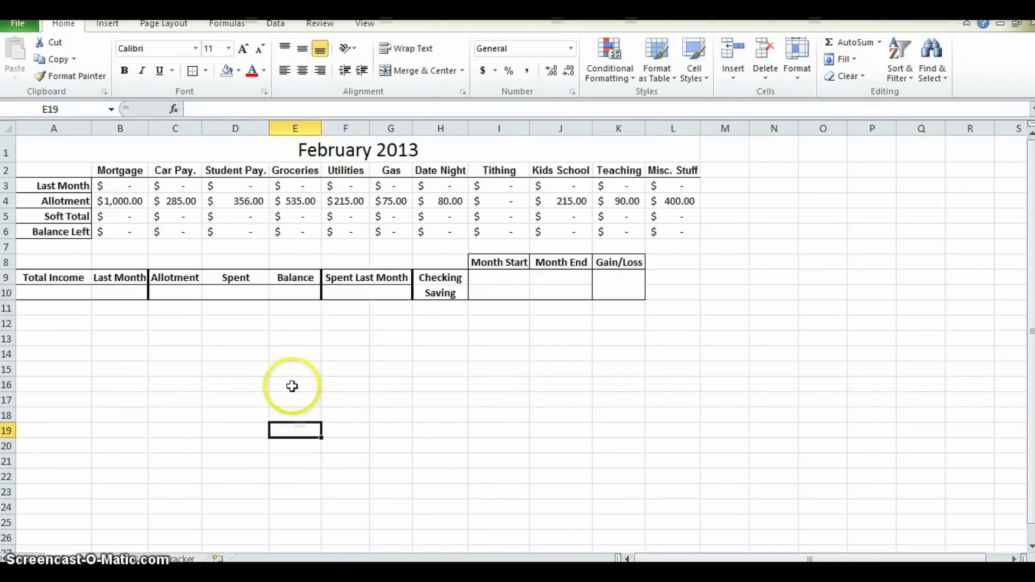
Select C10 under Allotment after reviewing the row 4 allotment amounts
left_click(183, 292)
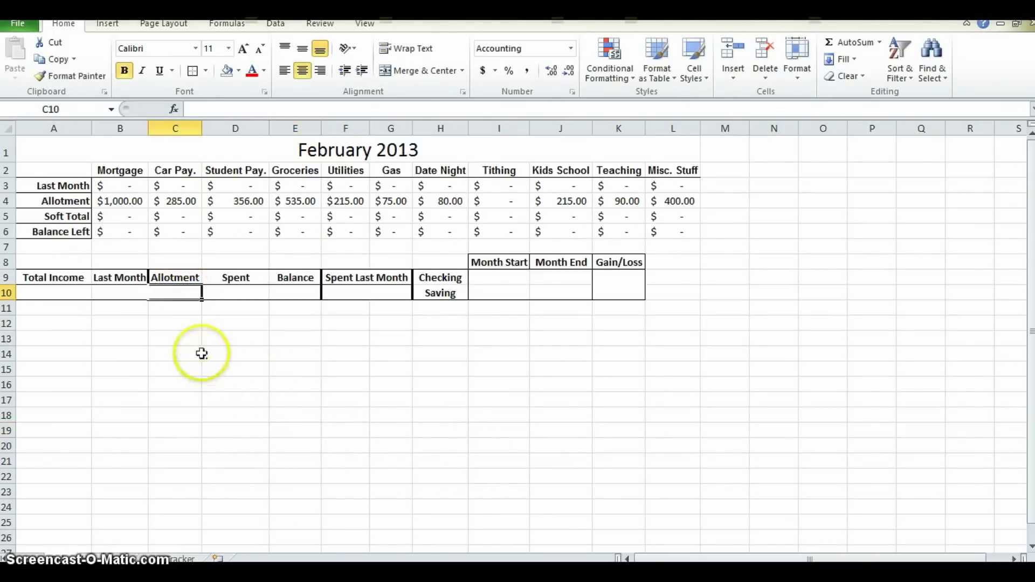
left_click_drag(127, 201, 677, 202)
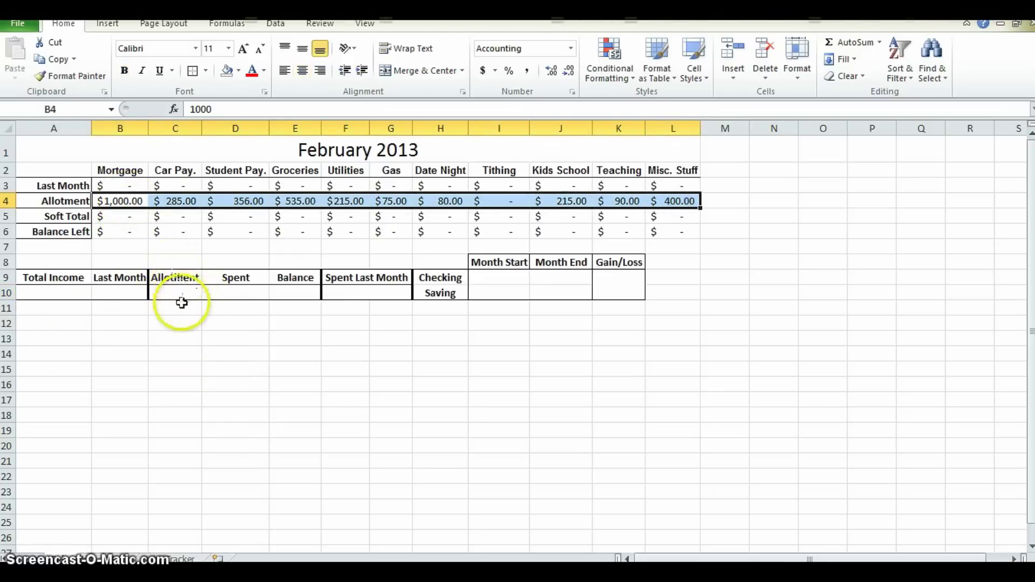
left_click(164, 292)
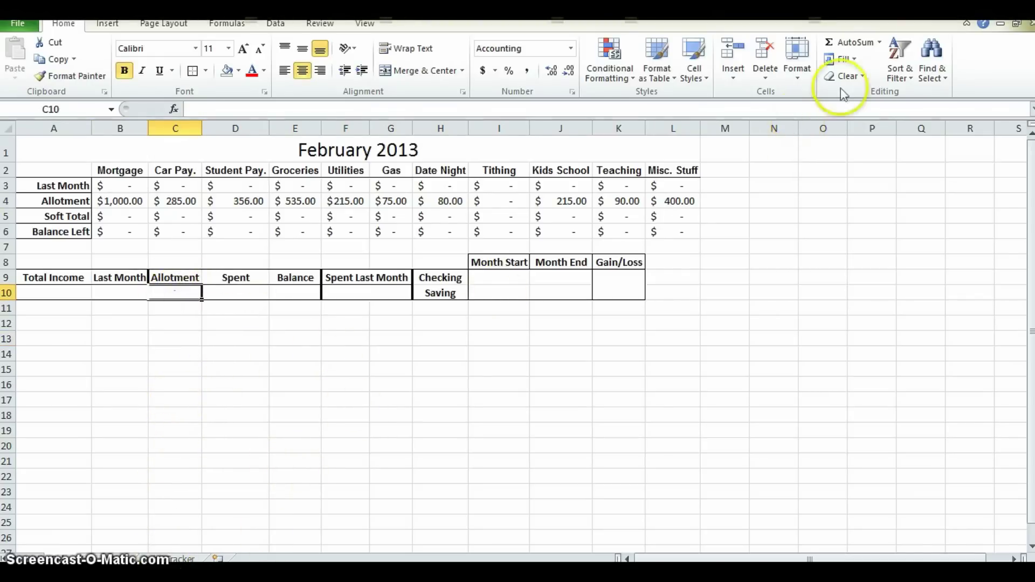
Use AutoSum in C10 to total B4:L4 with =SUM(B4:L4), giving $3,251.00
left_click(860, 53)
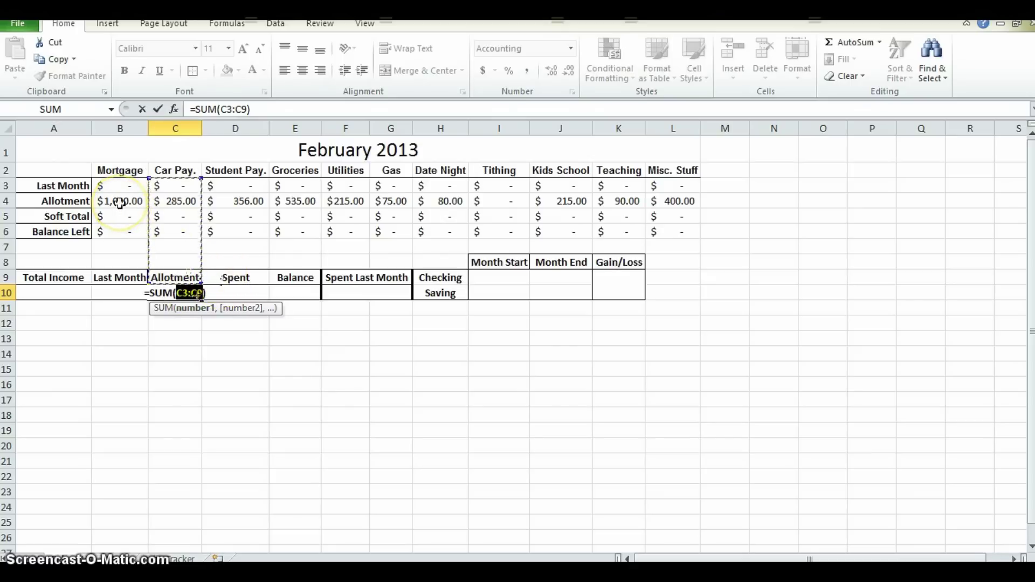
left_click_drag(174, 205, 666, 205)
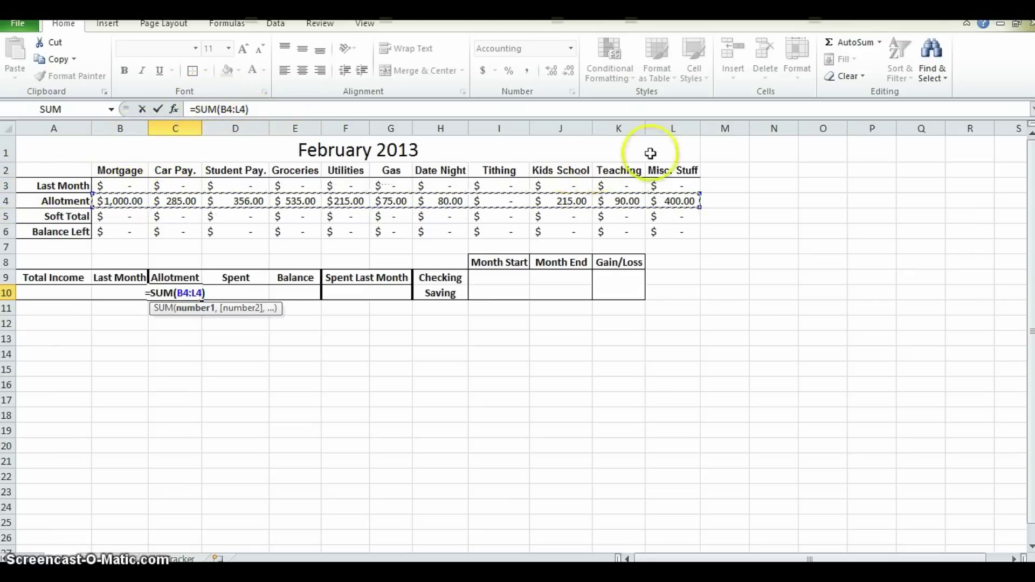
key("Return")
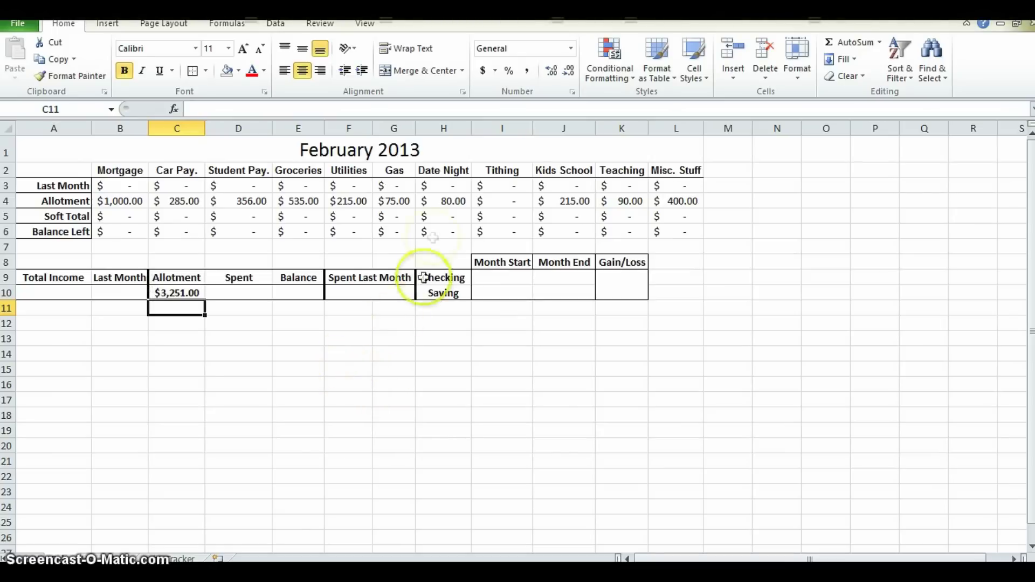
Set the Tithing allotment in I4 to 600 and check the C10 Allotment total
left_click(519, 199)
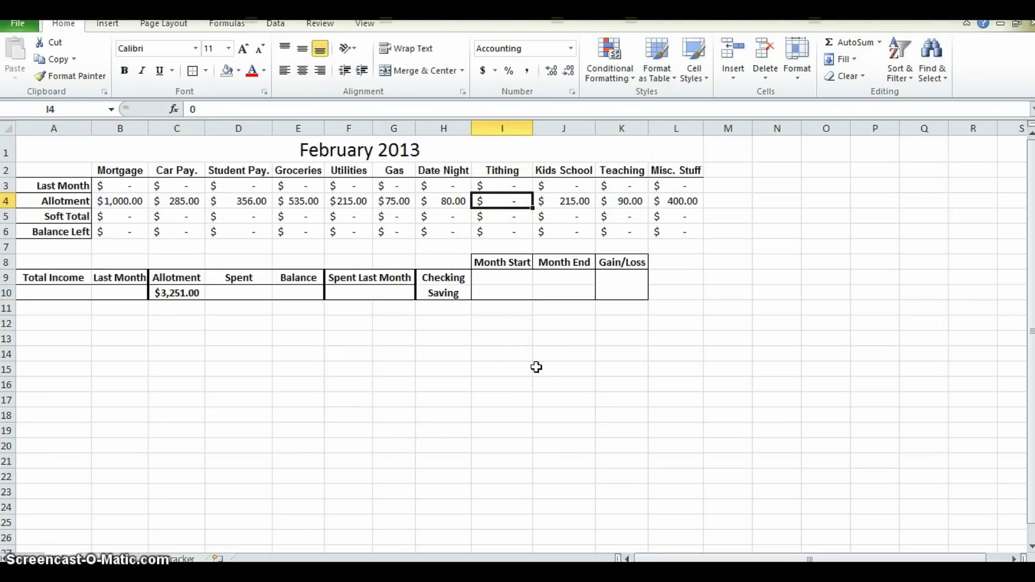
type("60")
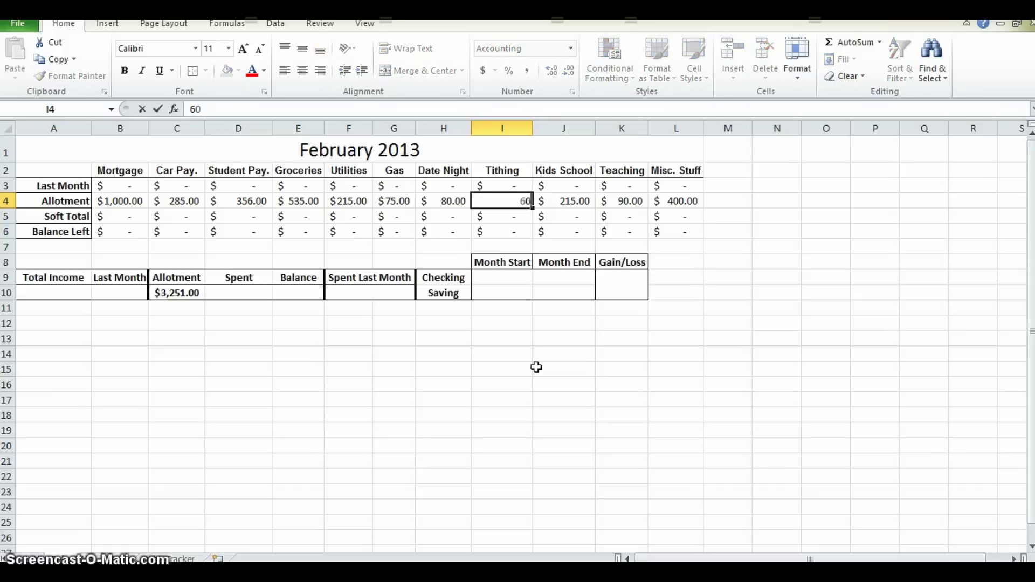
type("0")
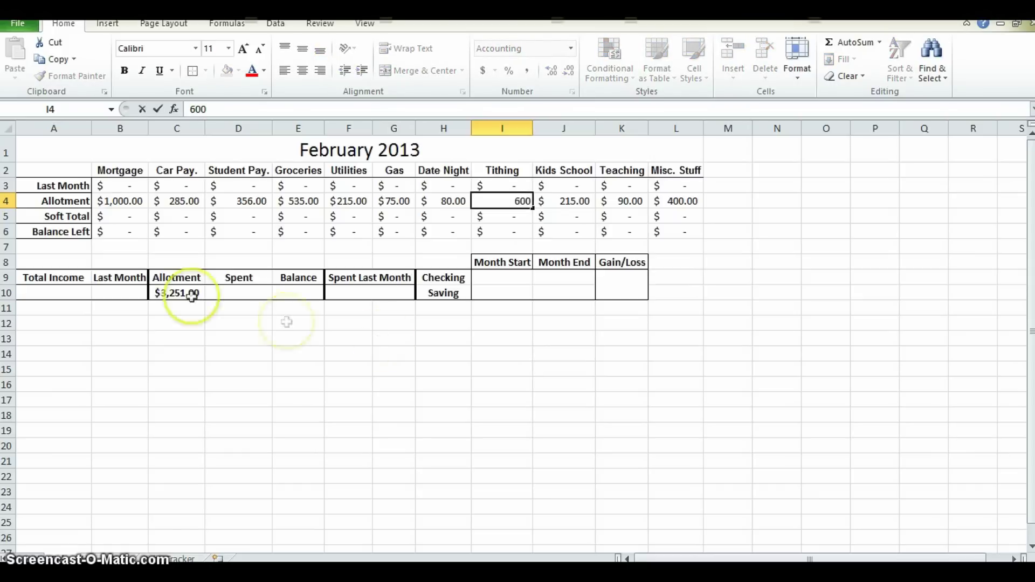
left_click(182, 292)
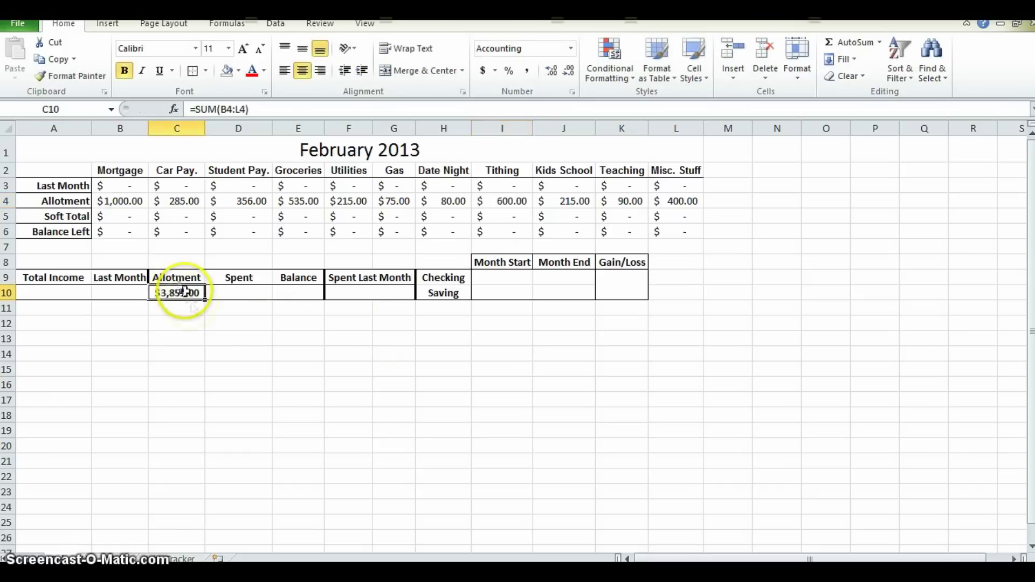
left_click(501, 201)
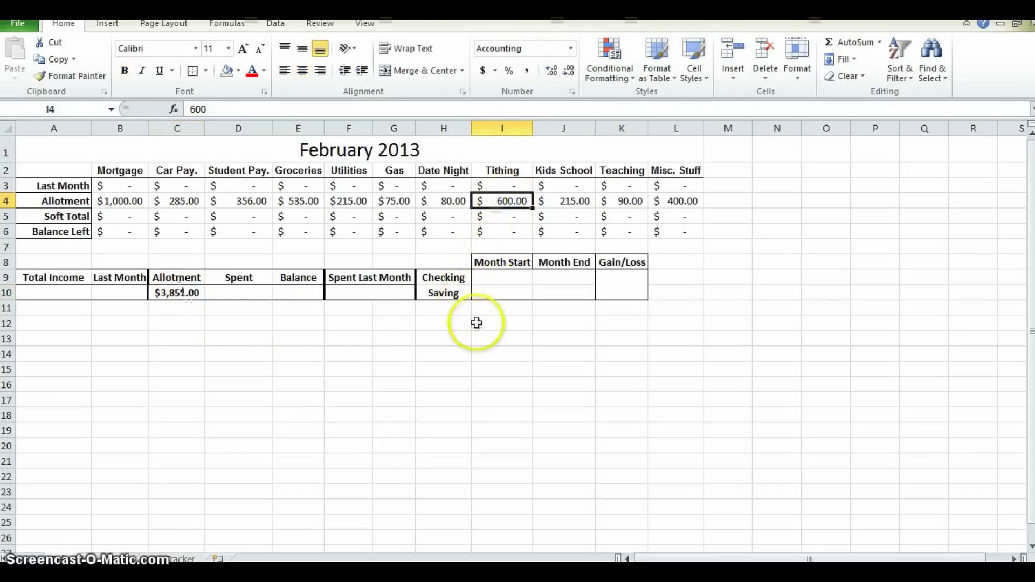
type("0")
key("ctrl+Return")
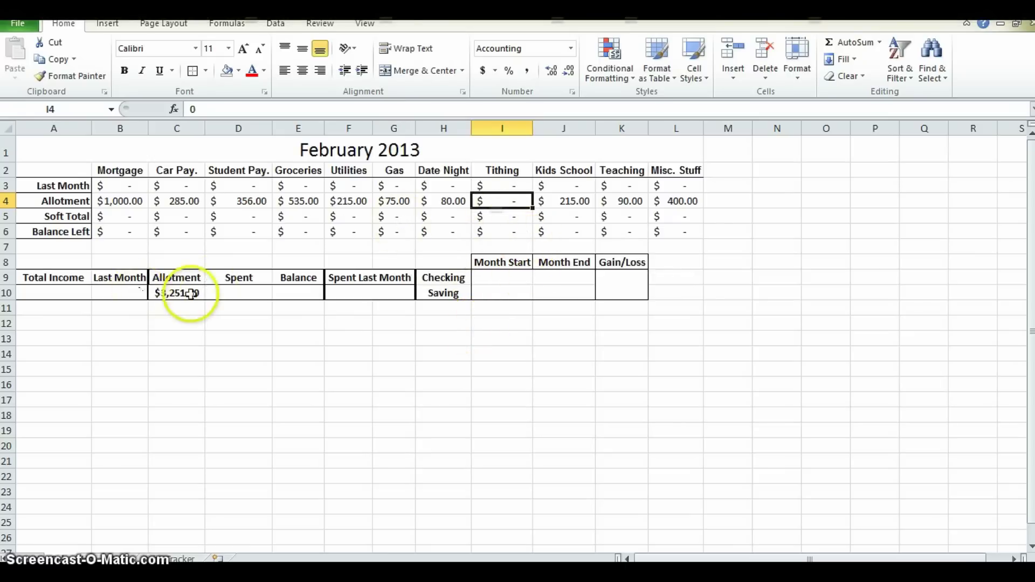
type("600")
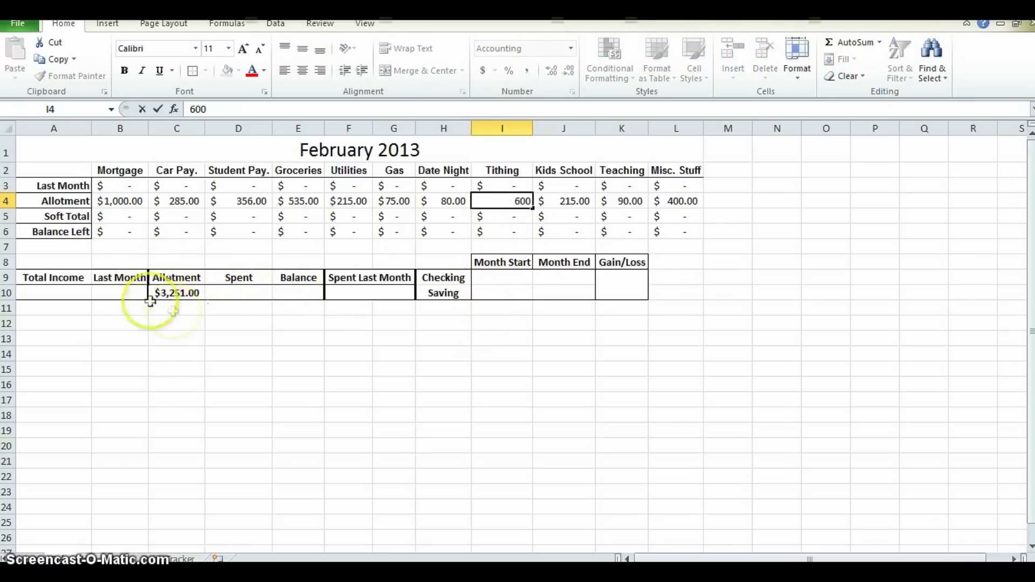
key("Return")
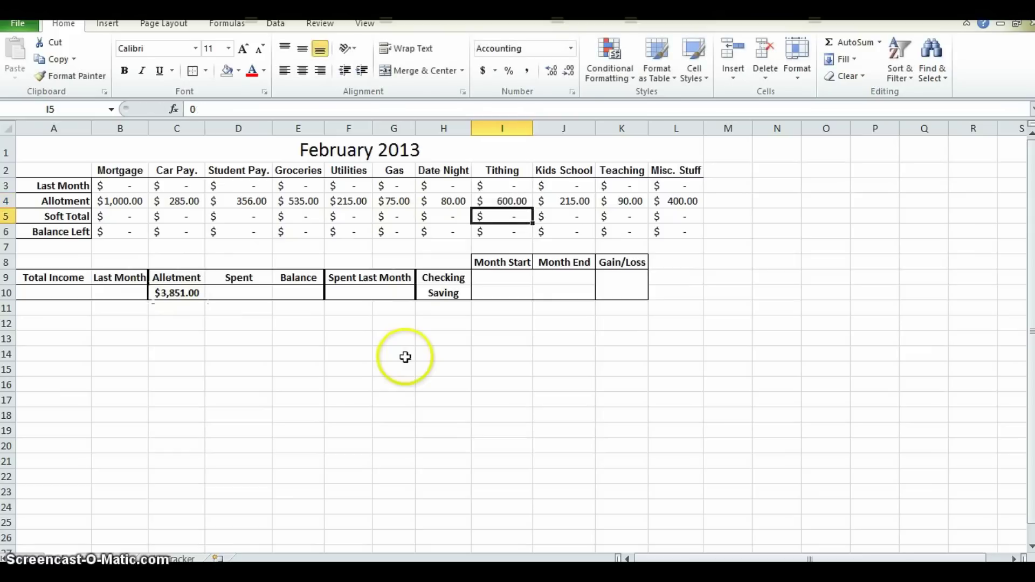
left_click(181, 293)
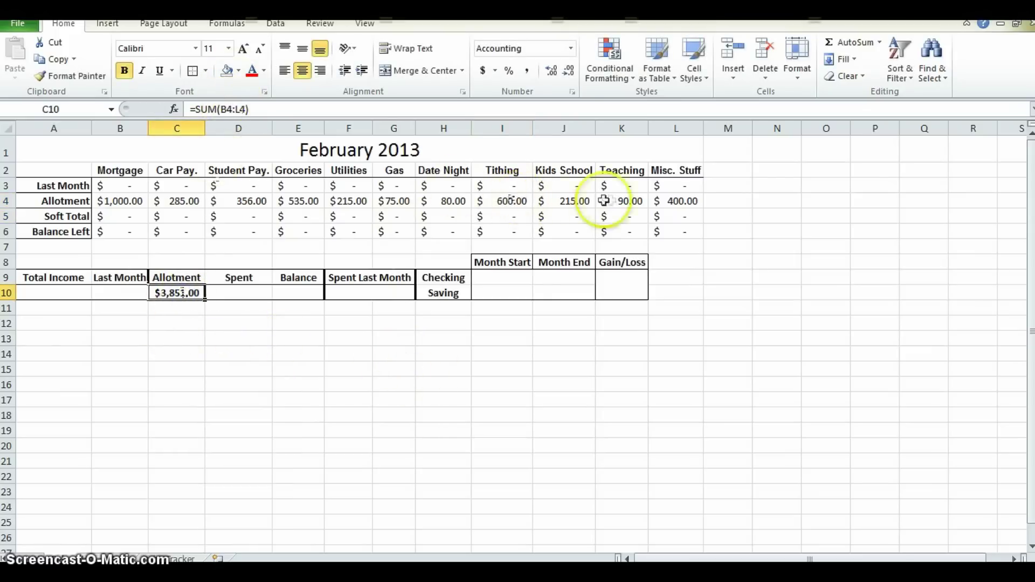
Test the total with a temporary Teaching value in K4, then restore K4 to 90
left_click(629, 201)
type("190")
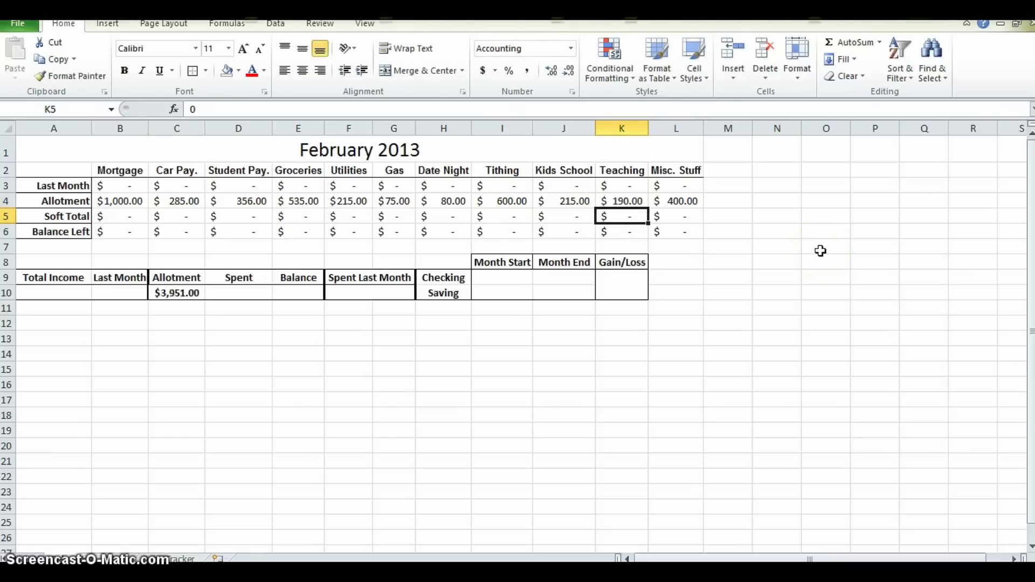
type("1")
key("Up")
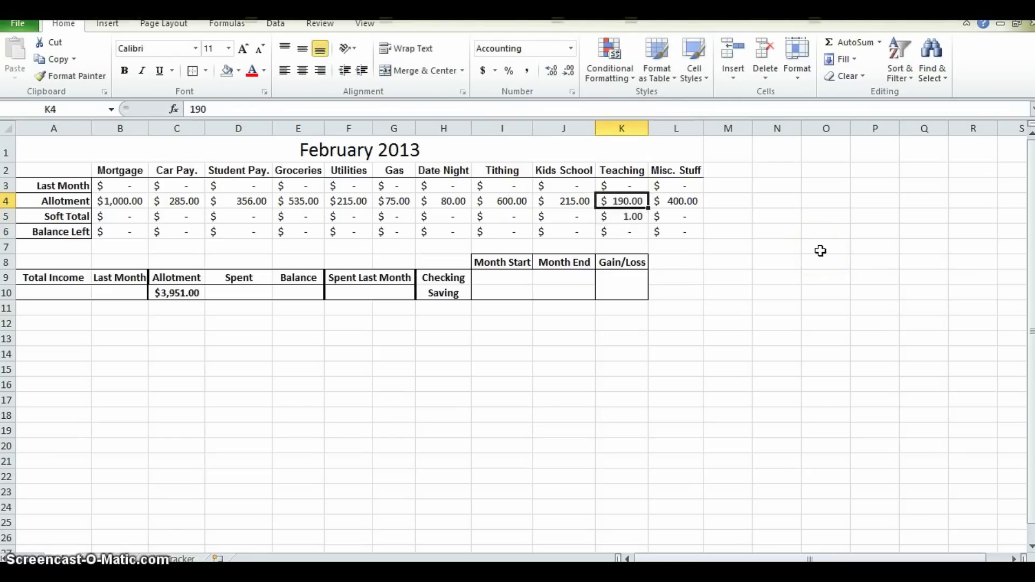
type("0")
key("Up")
type("90")
key("Return")
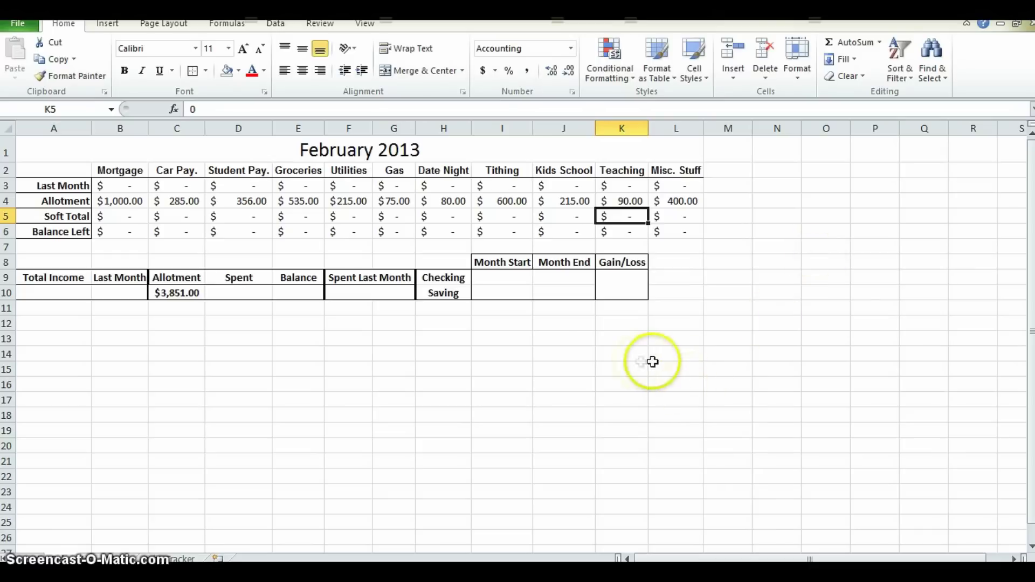
left_click(186, 292)
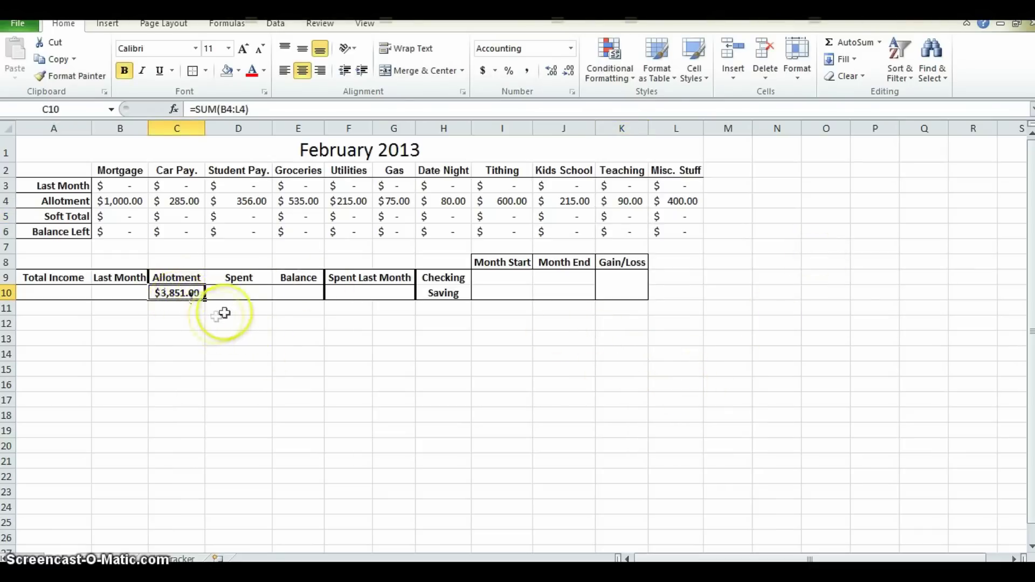
Build a D10 formula across the Soft Total row and test it with a temporary 2 in C5
left_click(250, 302)
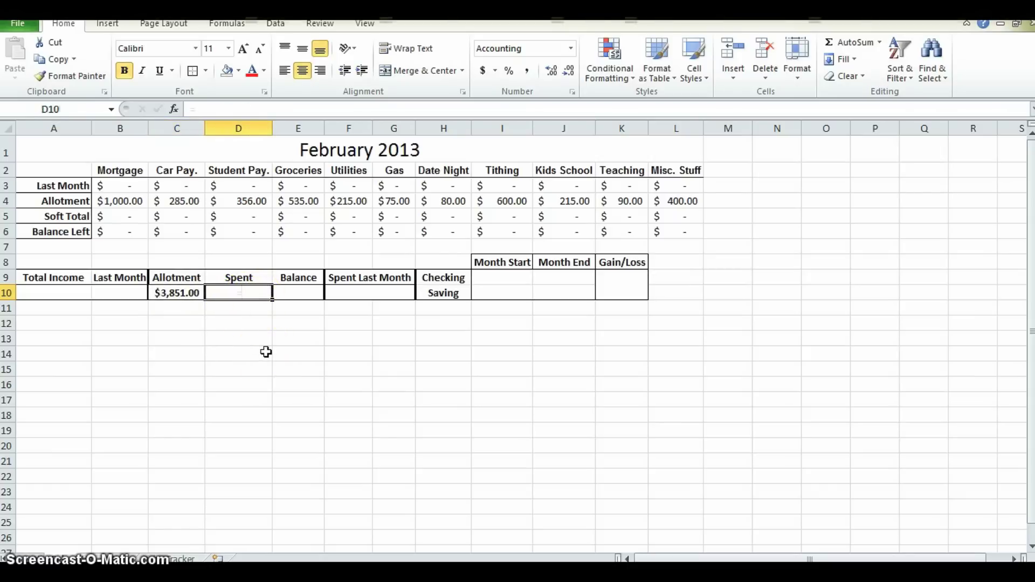
type("=")
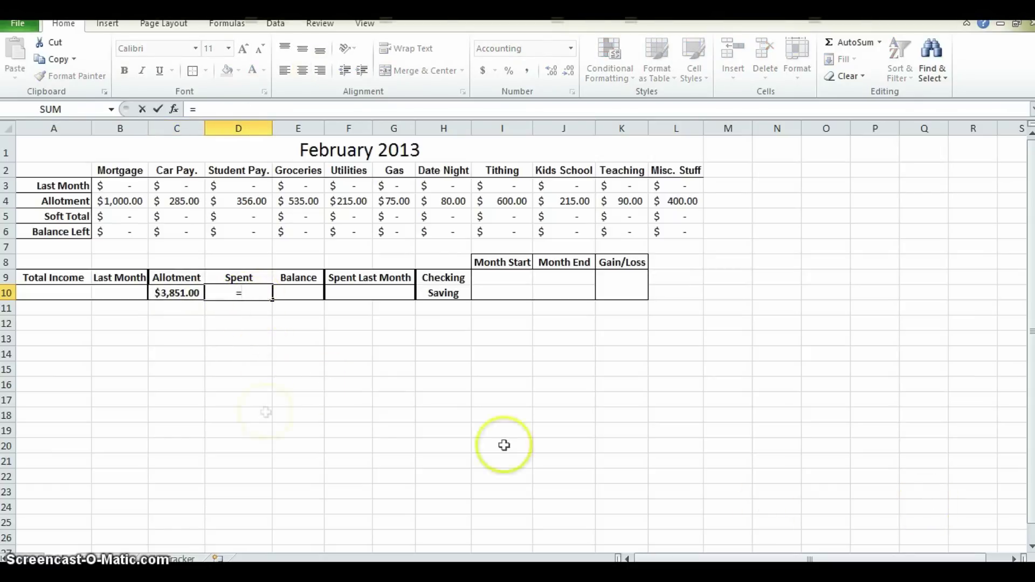
left_click(120, 218)
left_click_drag(309, 226, 693, 219)
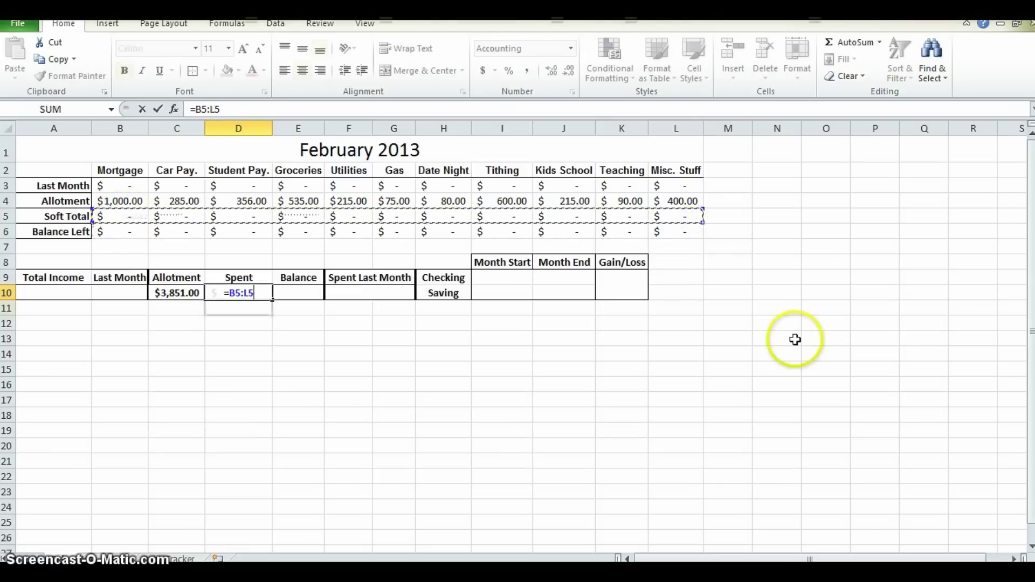
key("Return")
left_click(176, 215)
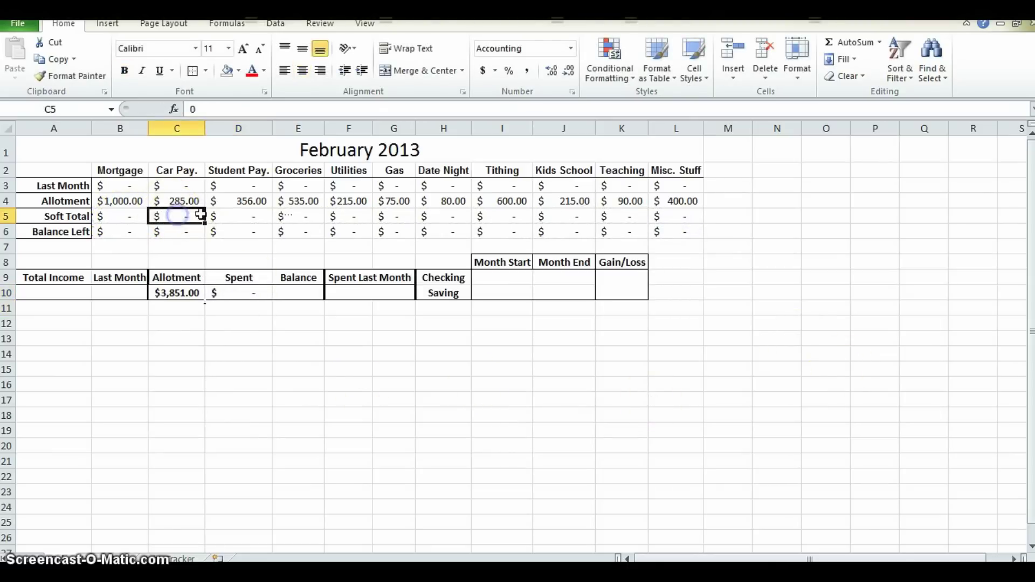
type("2")
key("Return")
left_click(176, 216)
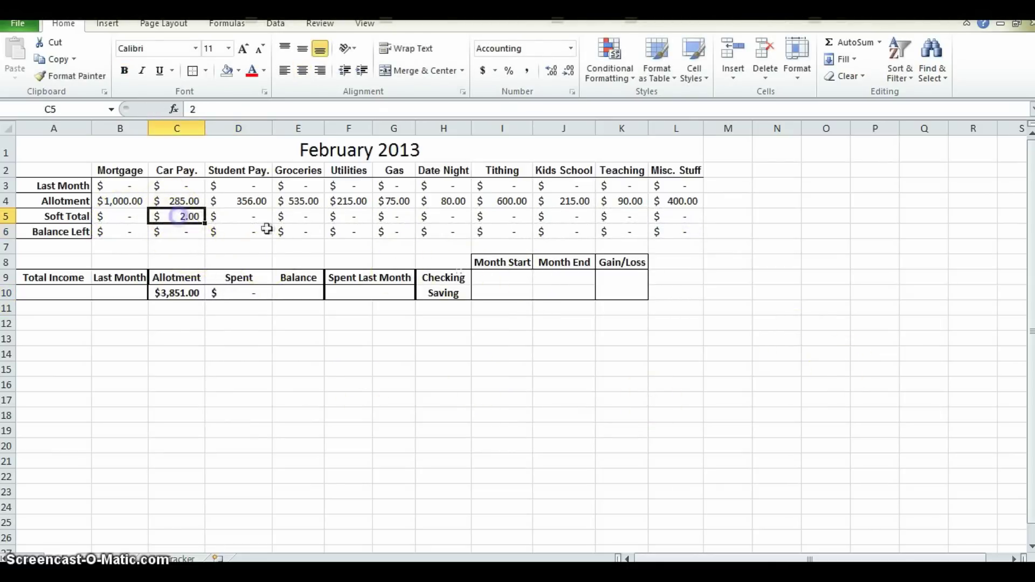
type("0")
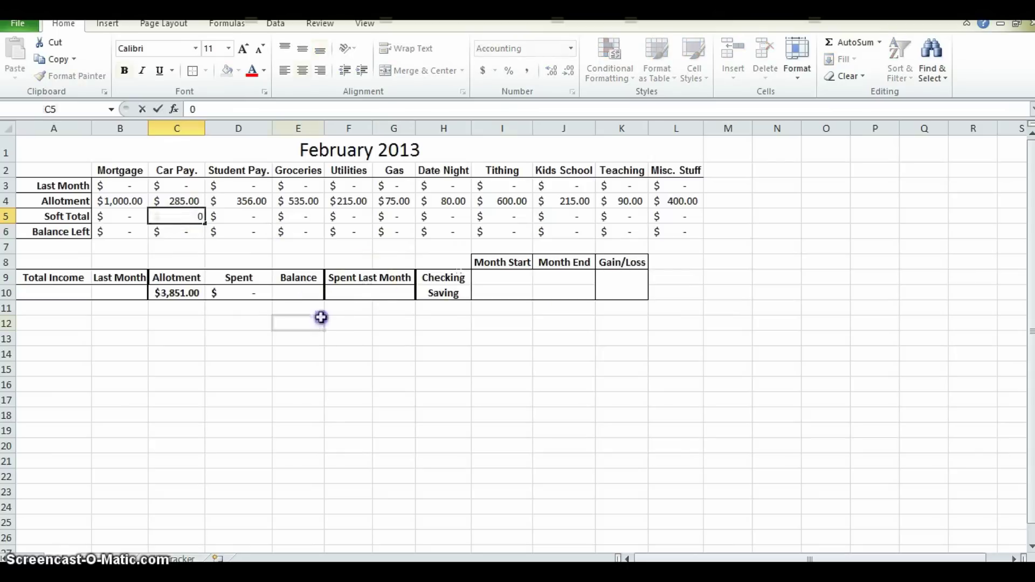
left_click(320, 321)
Replace the D10 formula with AutoSum =SUM(B5:L5)
left_click(243, 294)
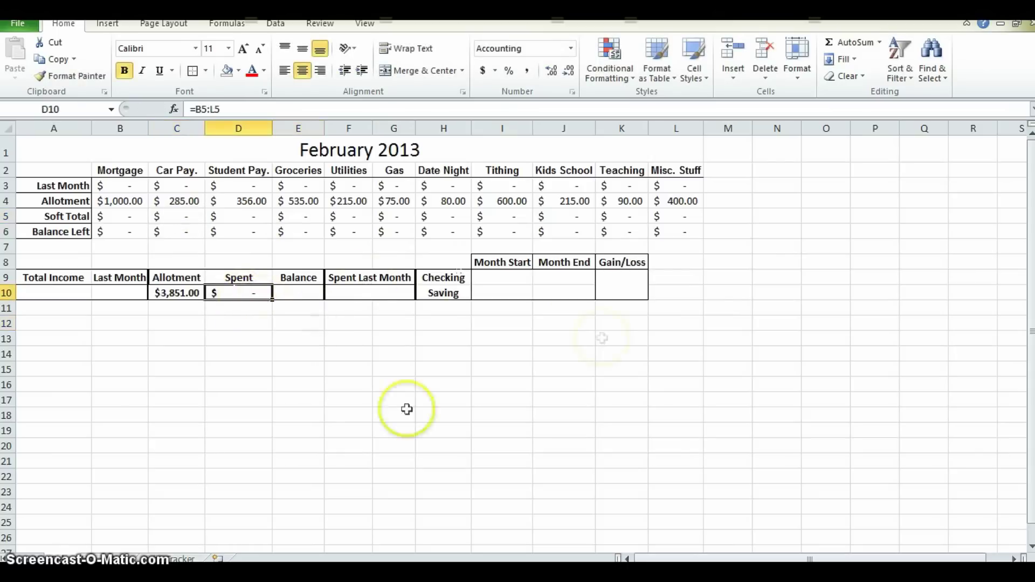
left_click(847, 43)
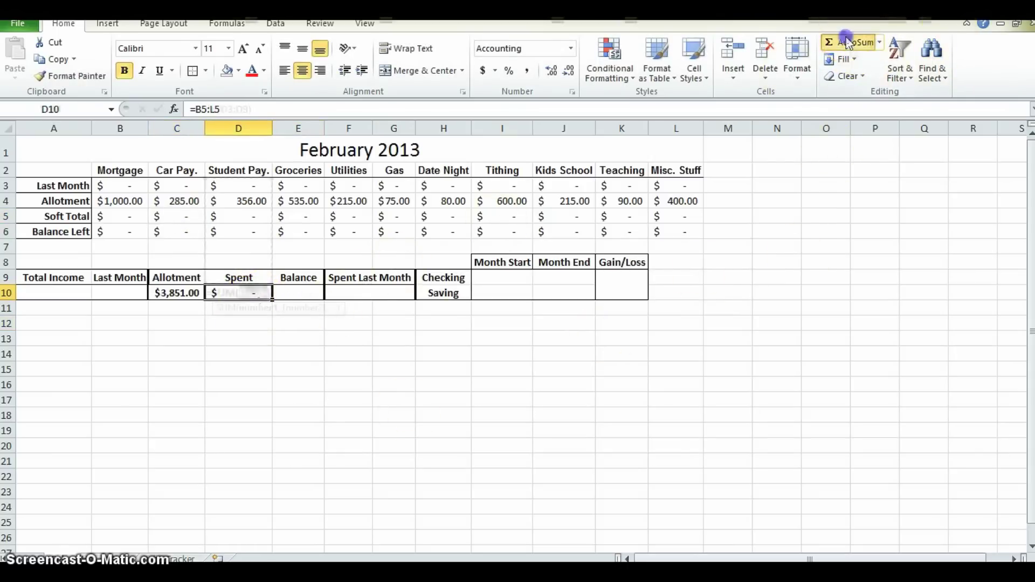
left_click_drag(129, 218, 674, 217)
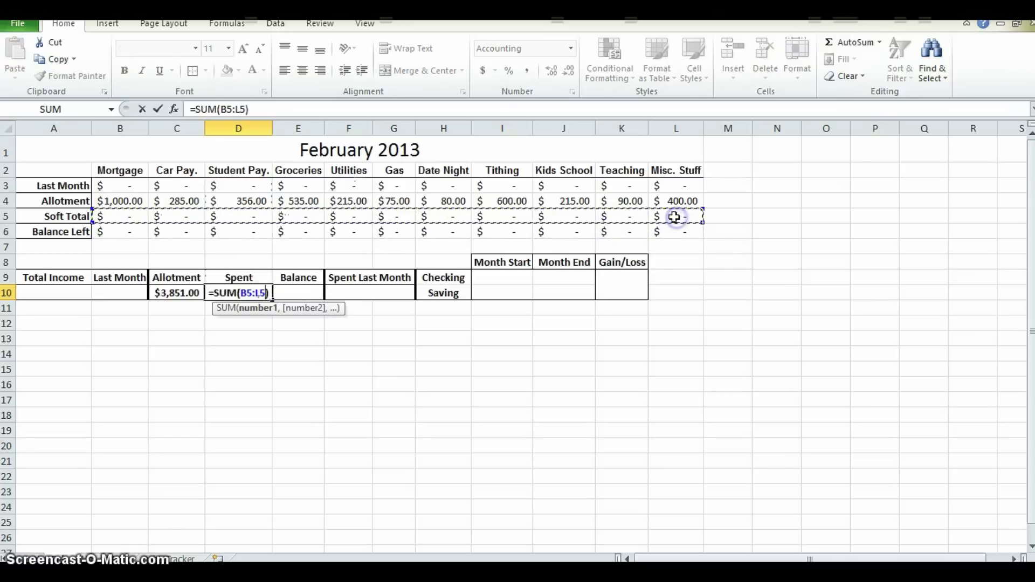
key("Return")
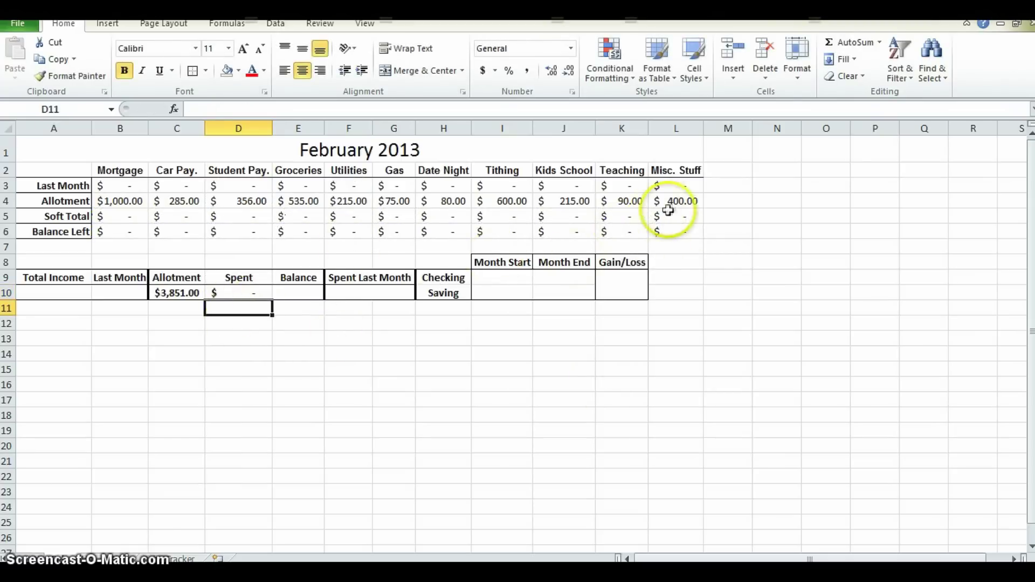
left_click(177, 216)
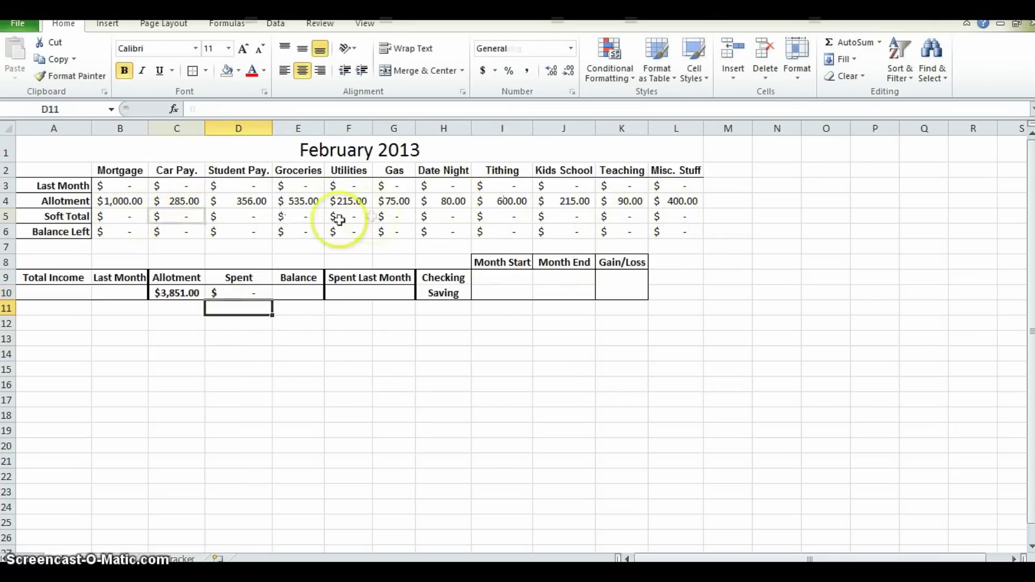
type("300")
key("Return")
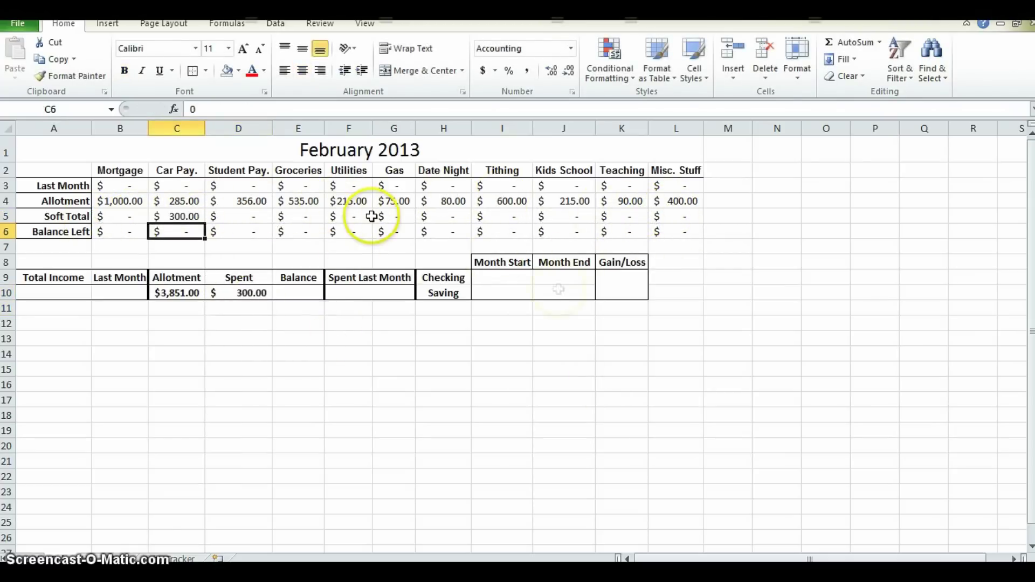
left_click(615, 216)
type("10000")
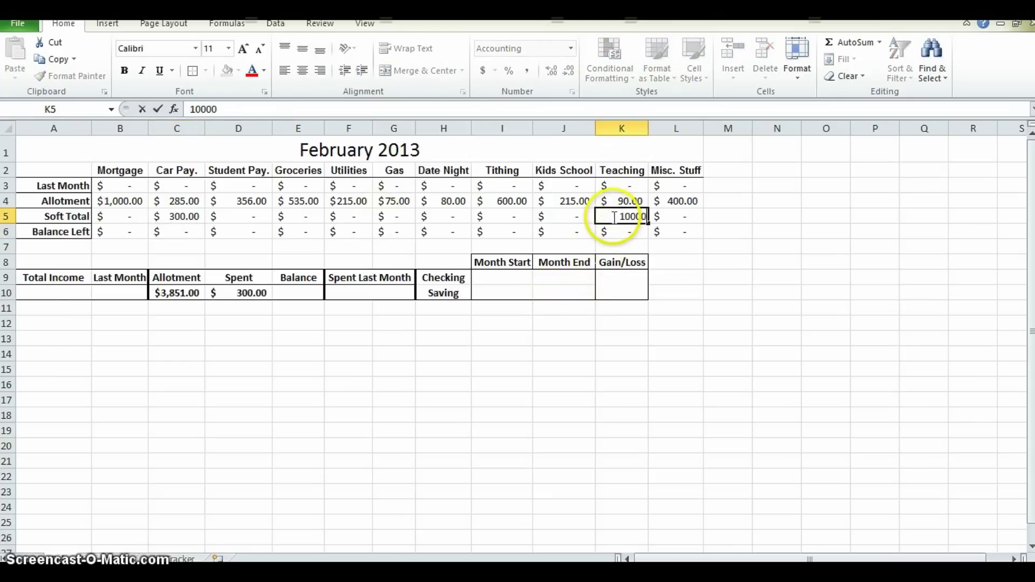
key("Return")
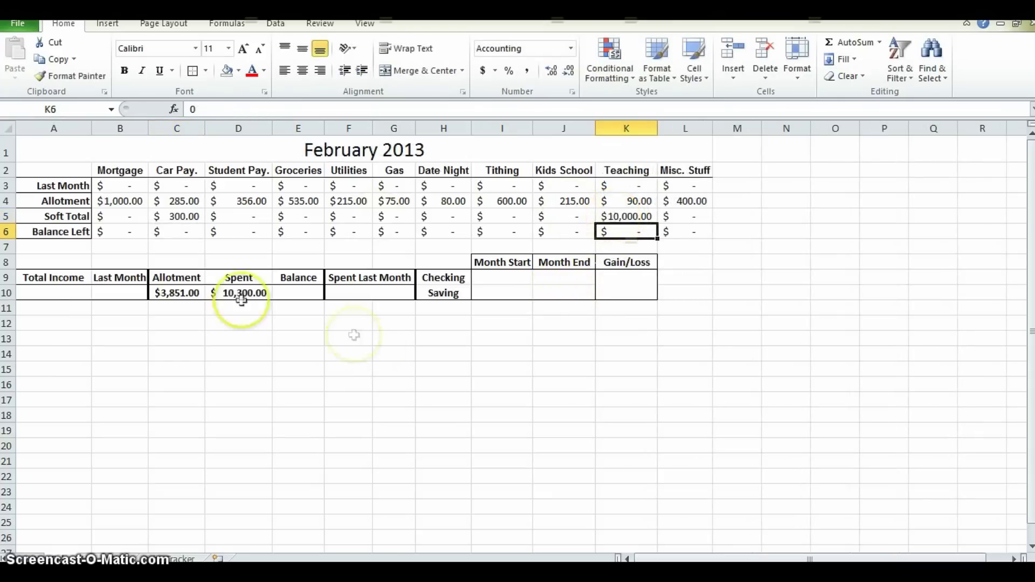
left_click(636, 215)
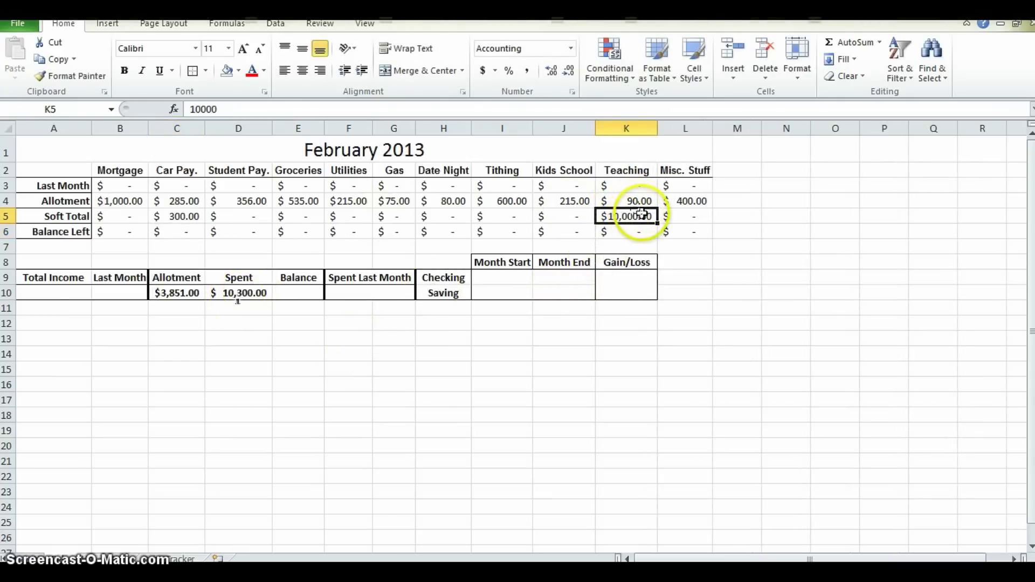
key("Delete")
left_click(185, 217)
key("Delete")
left_click(418, 399)
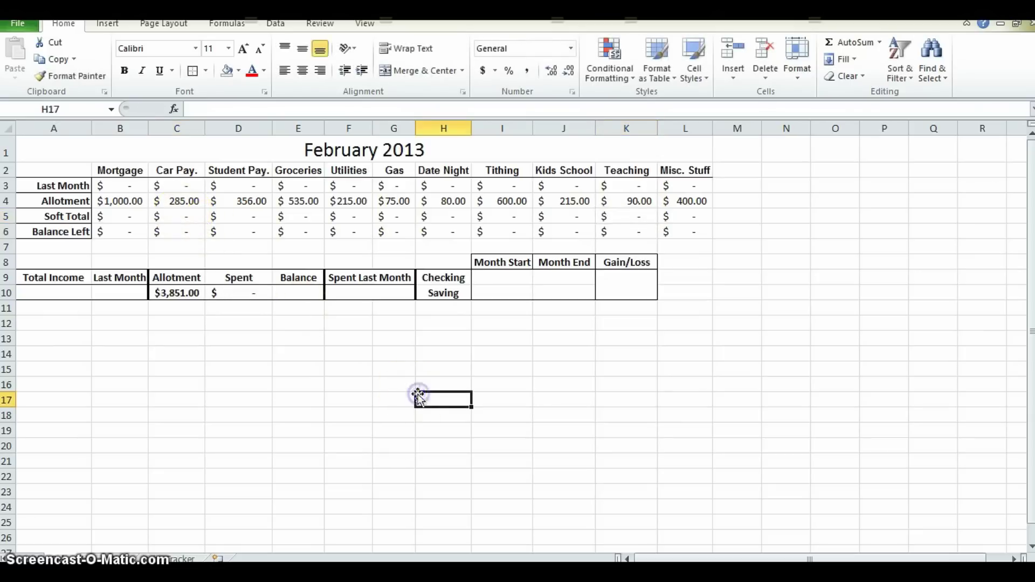
left_click(290, 295)
left_click(241, 325)
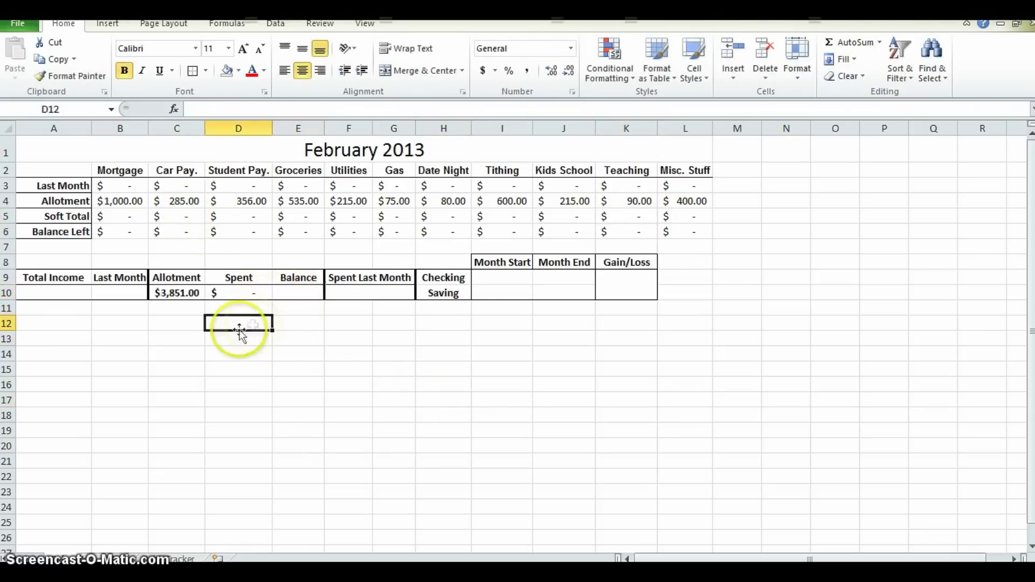
left_click(180, 294)
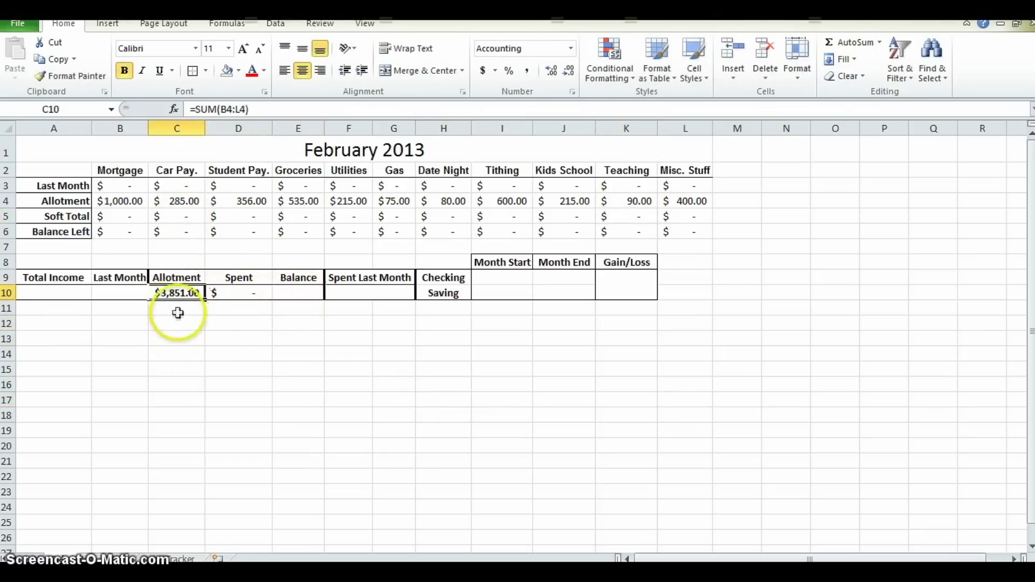
left_click(240, 297)
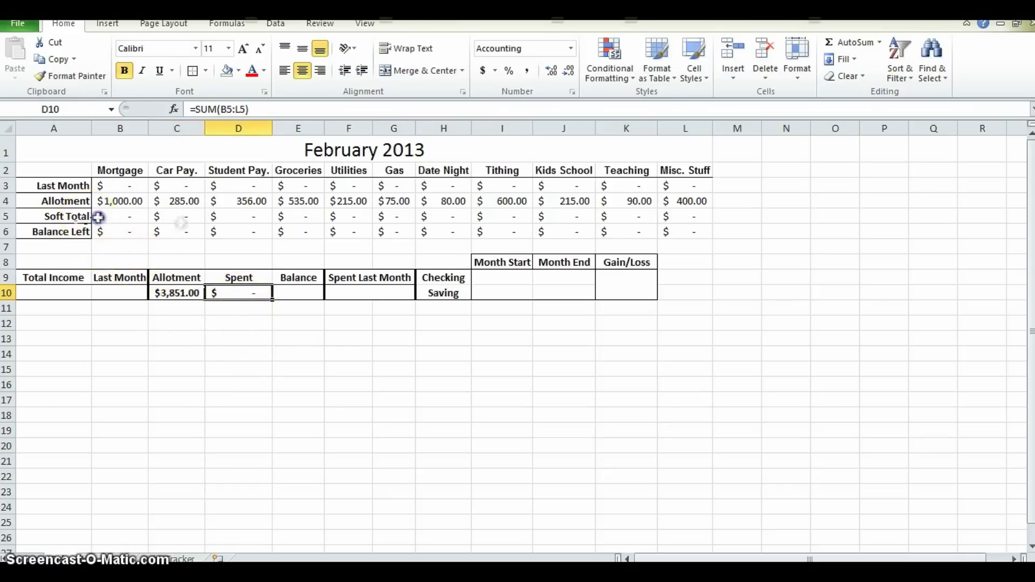
left_click_drag(93, 218, 670, 215)
left_click(451, 369)
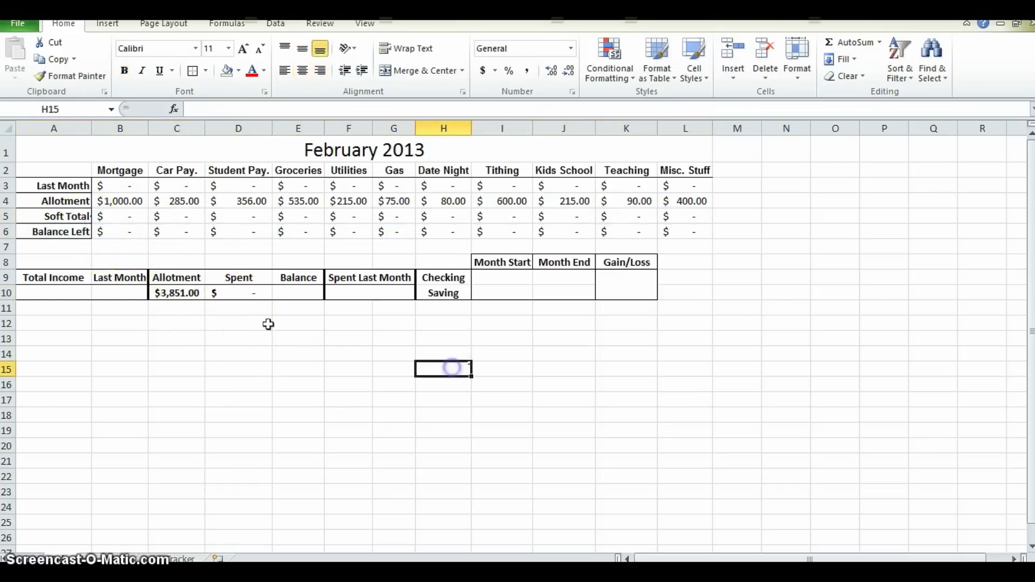
left_click(296, 289)
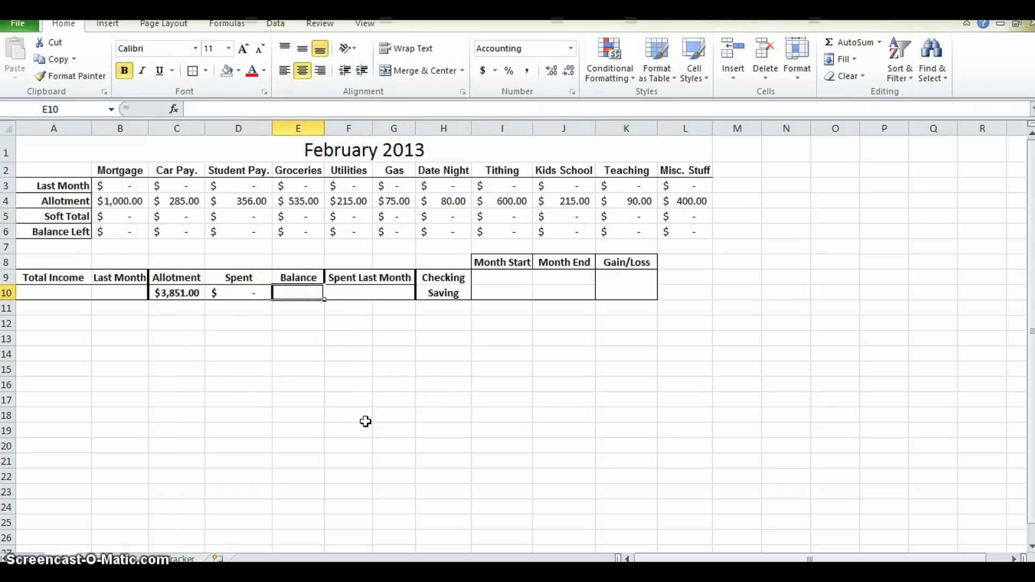
Enter =C10-D10 in E10 so Balance shows $3,851.00
type("=")
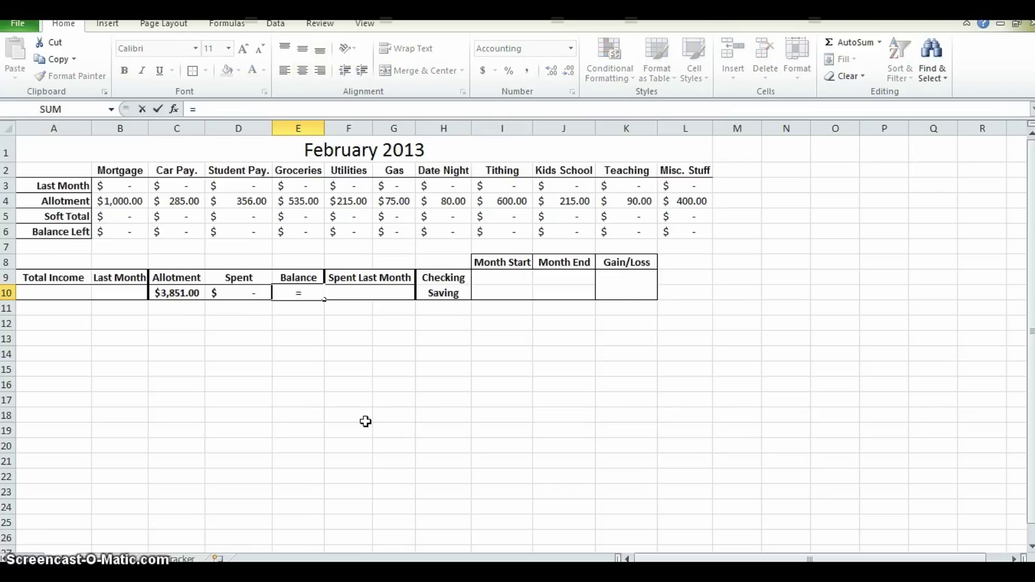
left_click(187, 296)
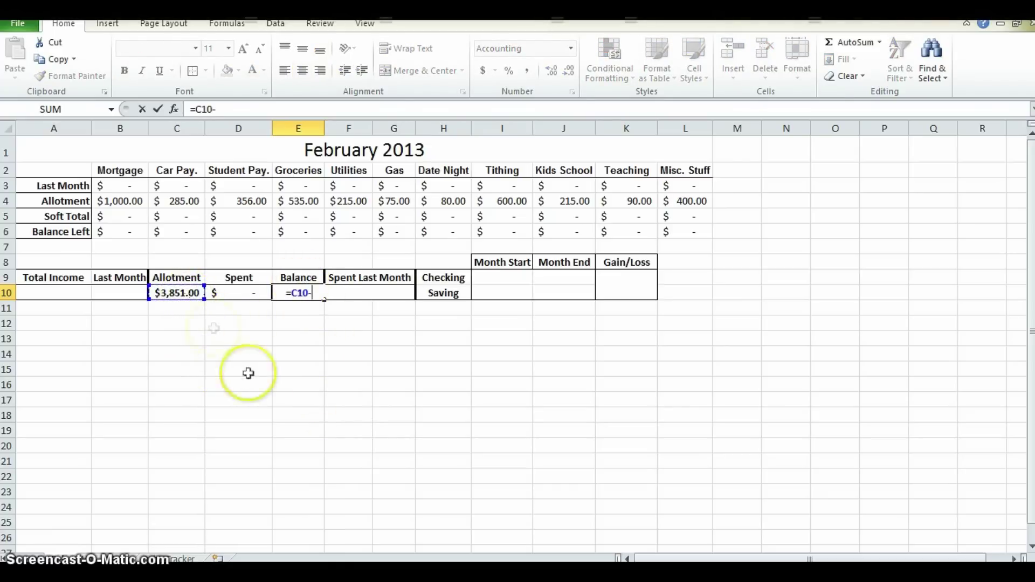
type("-")
left_click(254, 294)
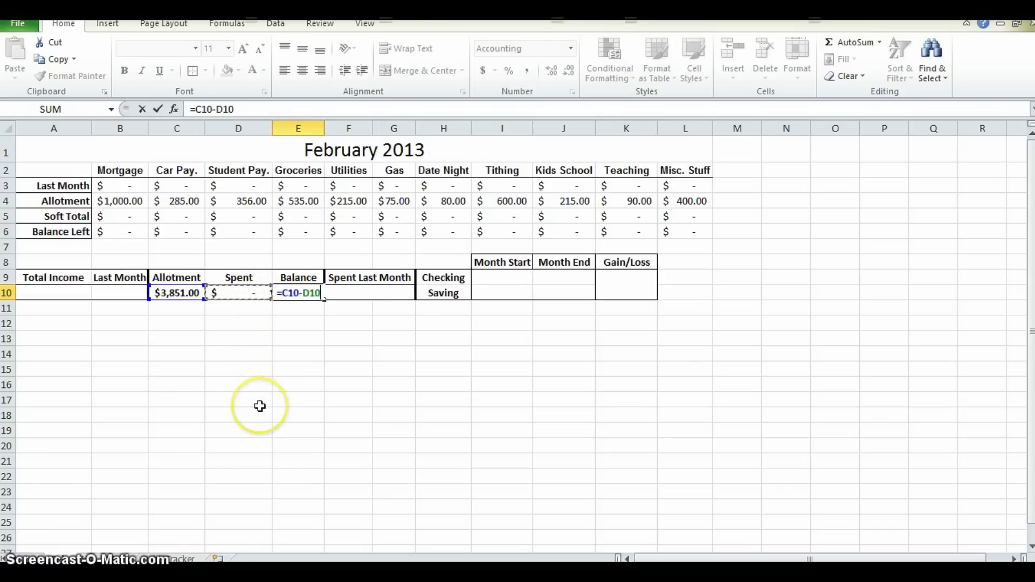
key("Return")
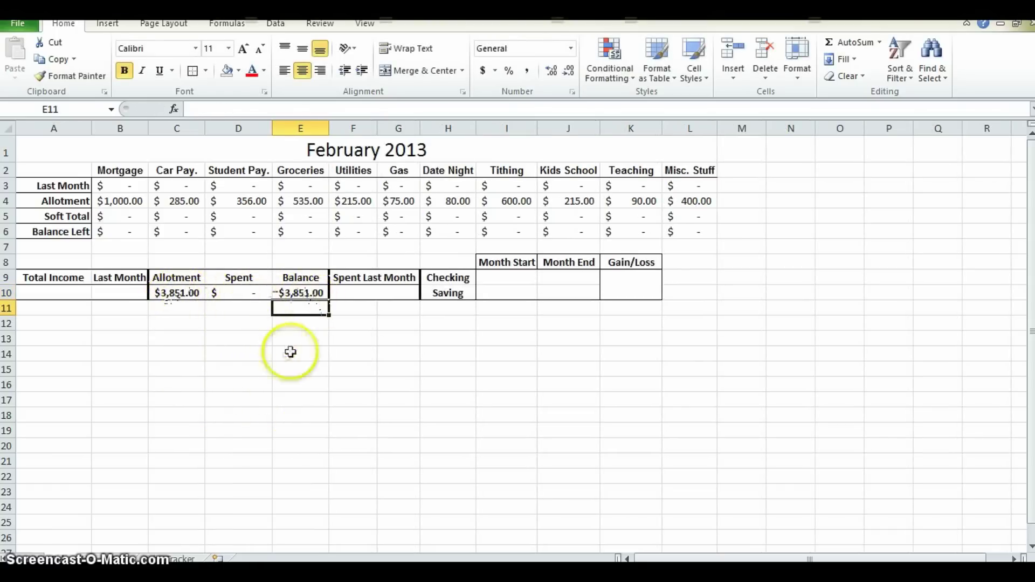
Review the Allotment, Spent and Balance formulas in row 10
left_click(167, 292)
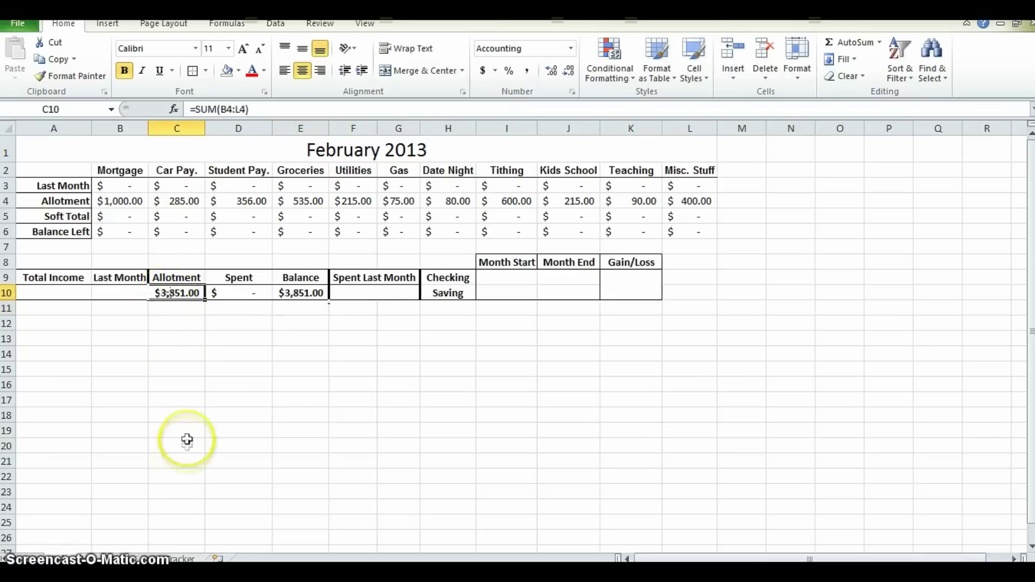
left_click(257, 297)
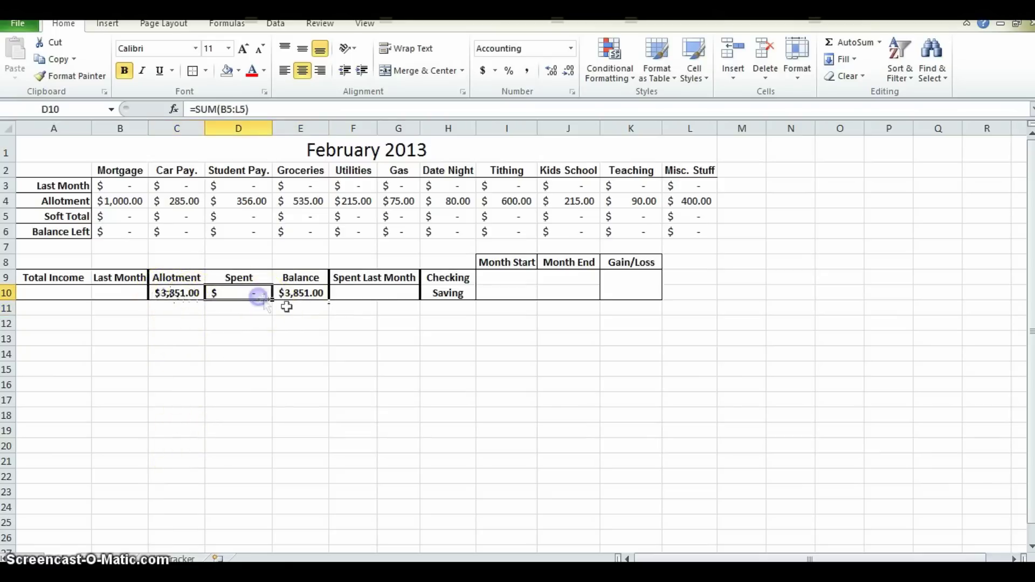
left_click(286, 297)
left_click(252, 292)
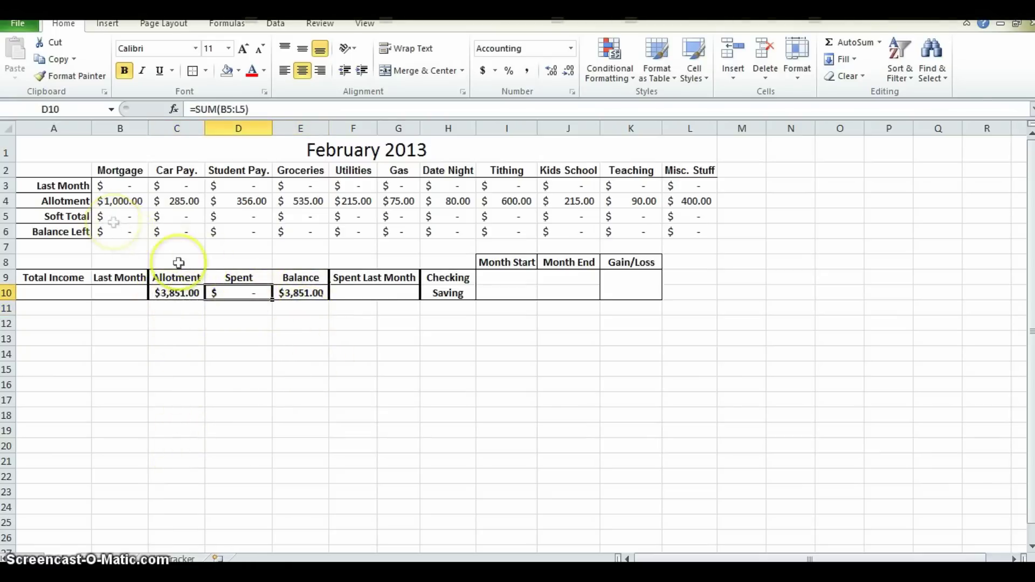
Enter Soft Totals of 1,000 for Mortgage, 285 for Car Pay. and 356 for Student Pay
left_click(190, 218)
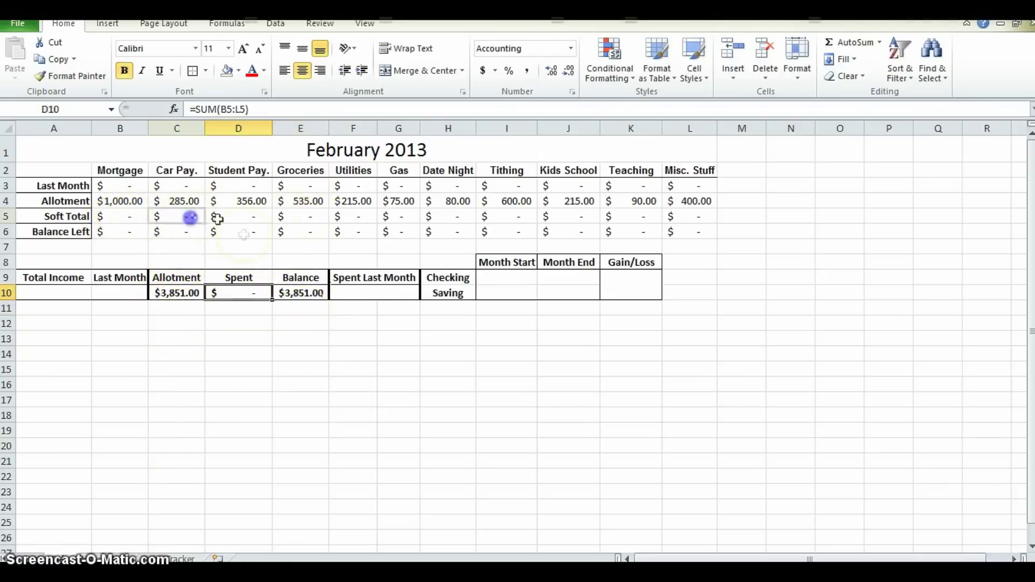
left_click(123, 216)
type("1000")
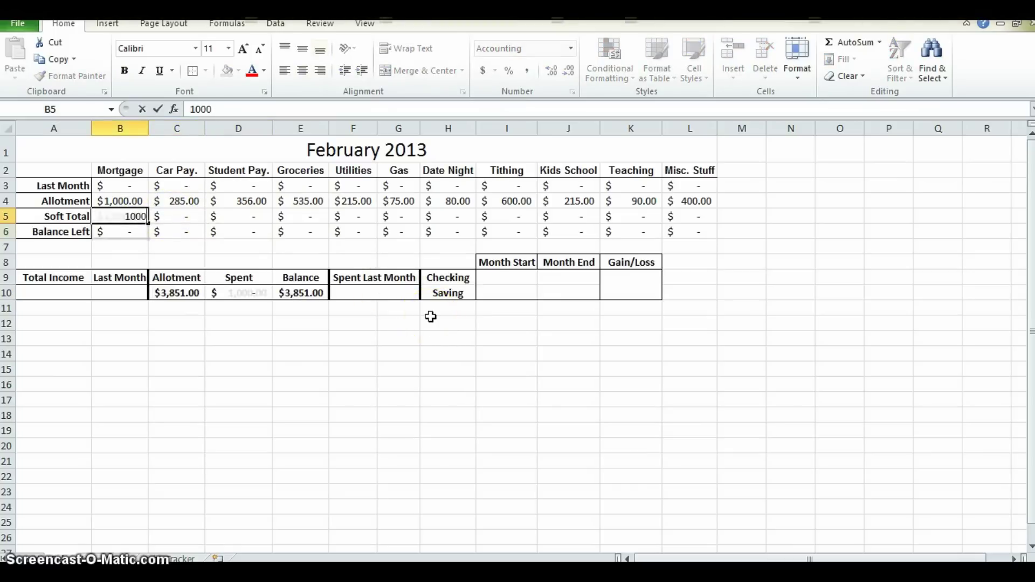
key("Return")
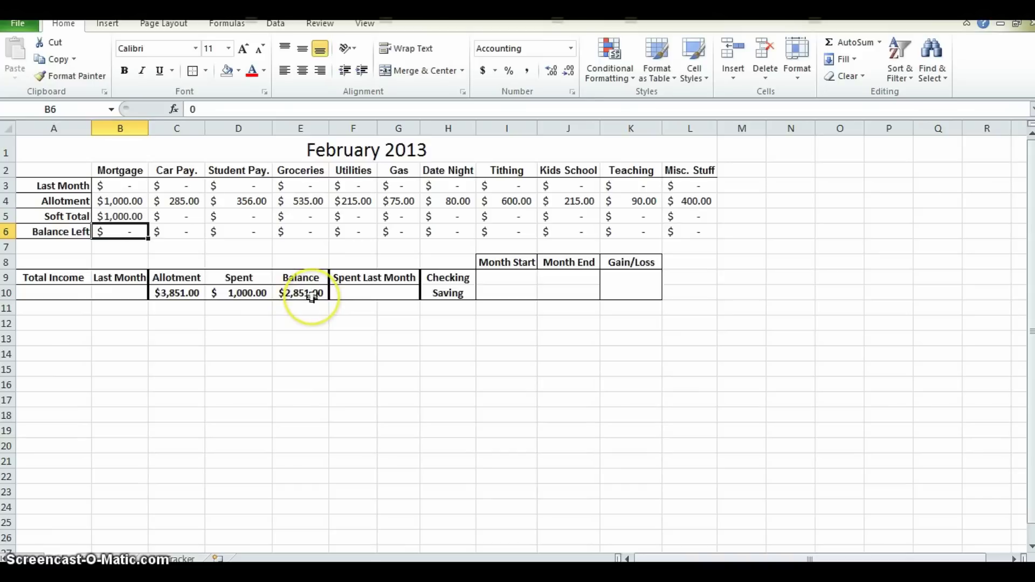
left_click(189, 215)
type("285")
key("Return")
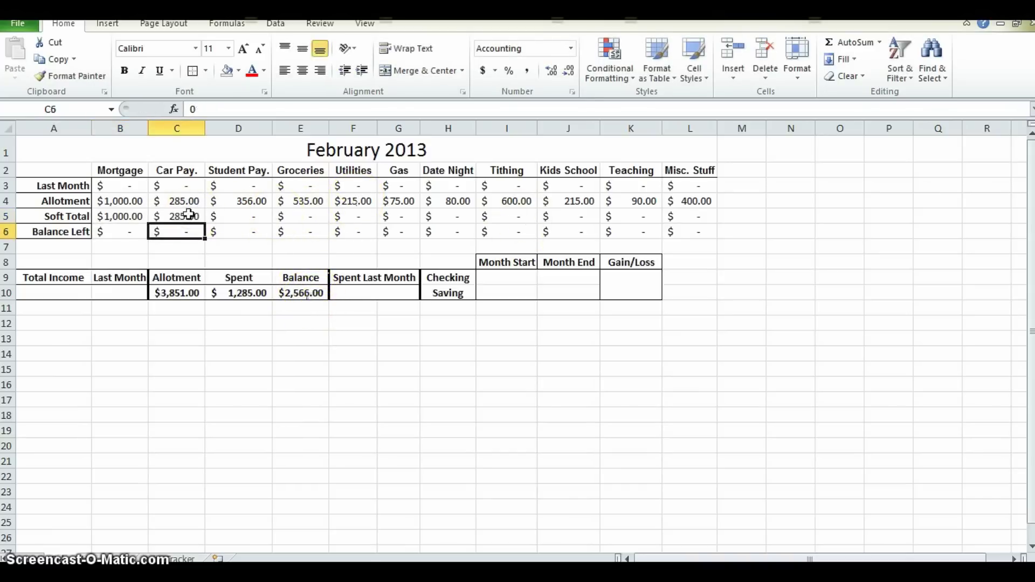
key("Right")
key("Up")
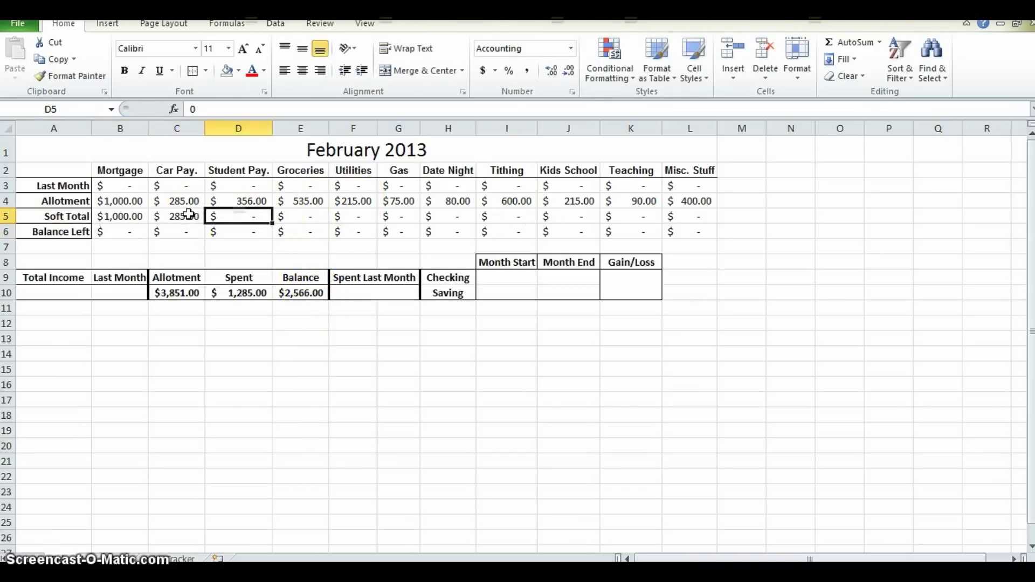
type("356")
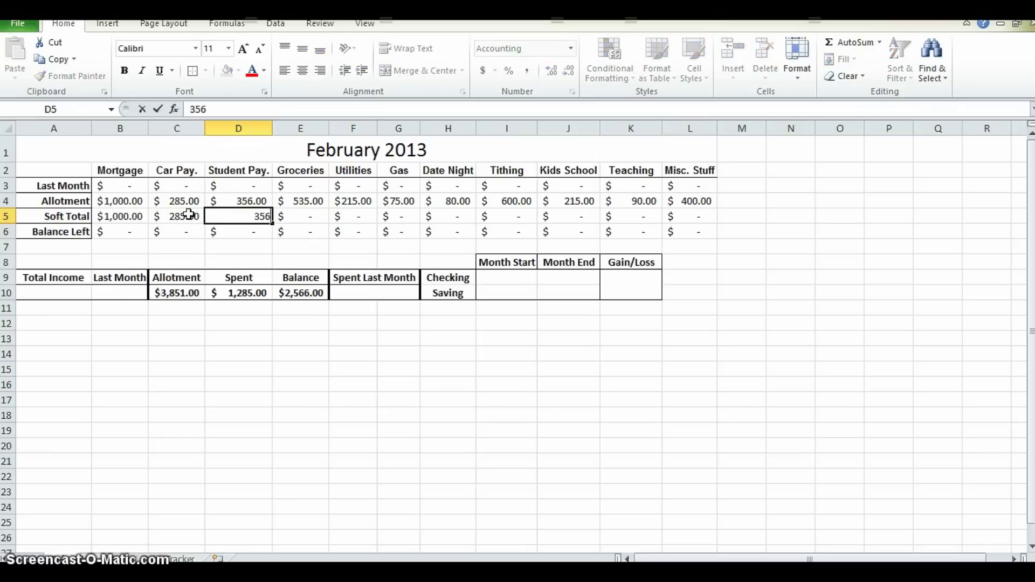
key("Return")
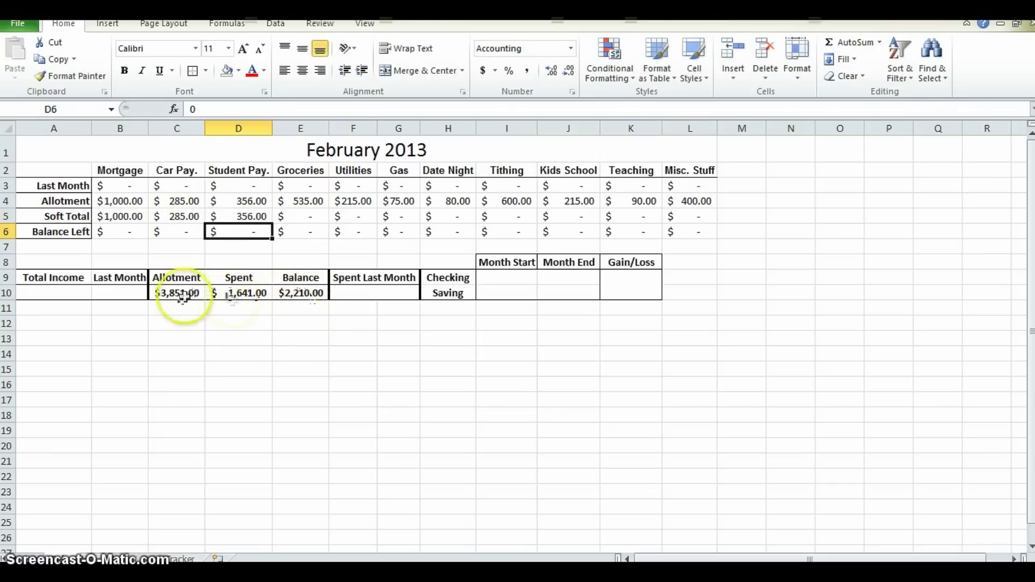
Check the updated totals, Spent $1,641.00 and Balance $2,210.00, then highlight grid B3:L6
left_click(297, 293)
left_click(235, 291)
left_click(183, 294)
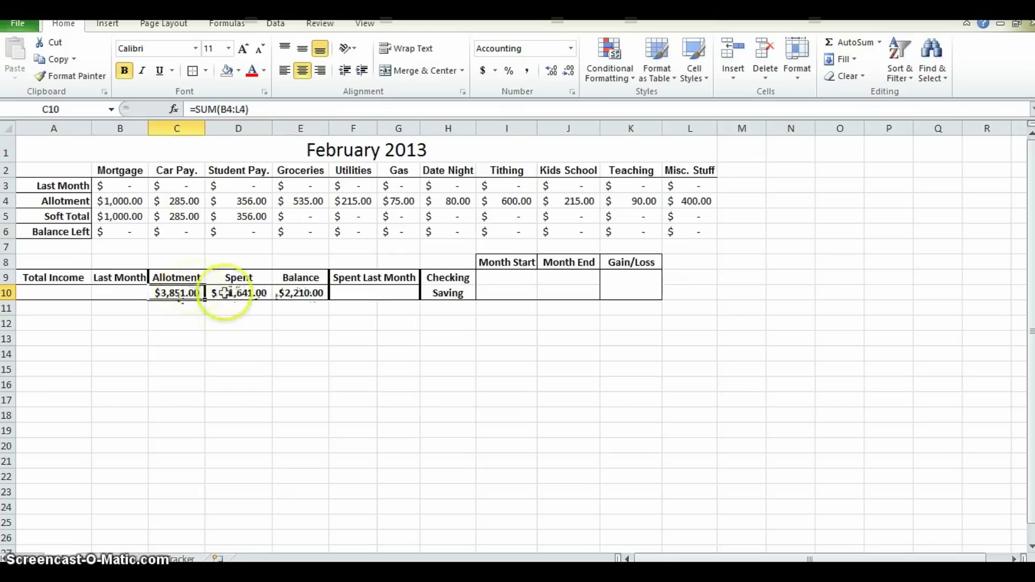
left_click_drag(194, 294, 312, 291)
left_click(305, 308)
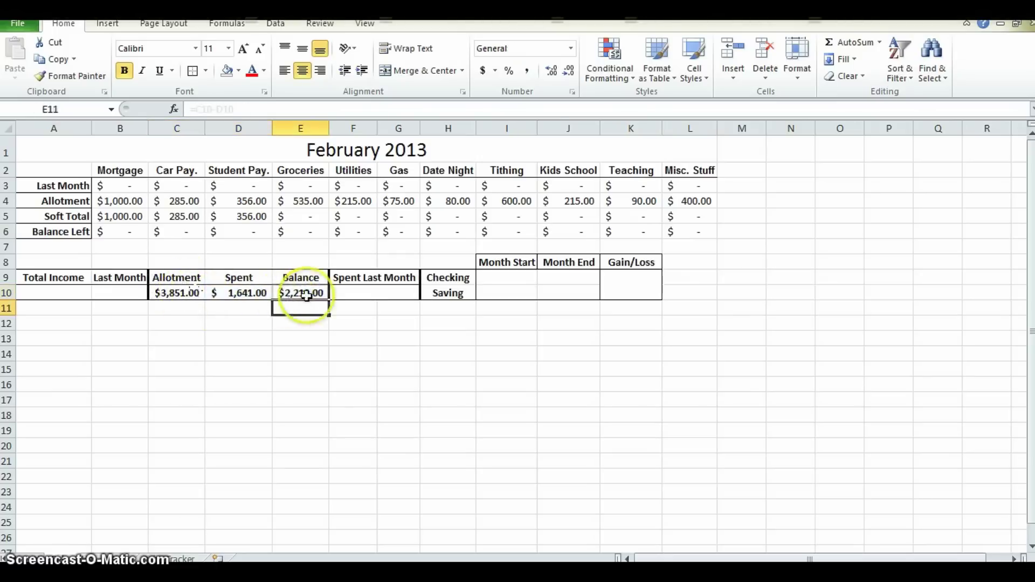
left_click(242, 293)
left_click(186, 291)
left_click(215, 327)
mouse_move(108, 186)
left_mouse_down()
mouse_move(108, 201)
mouse_move(684, 224)
mouse_move(695, 235)
left_mouse_up()
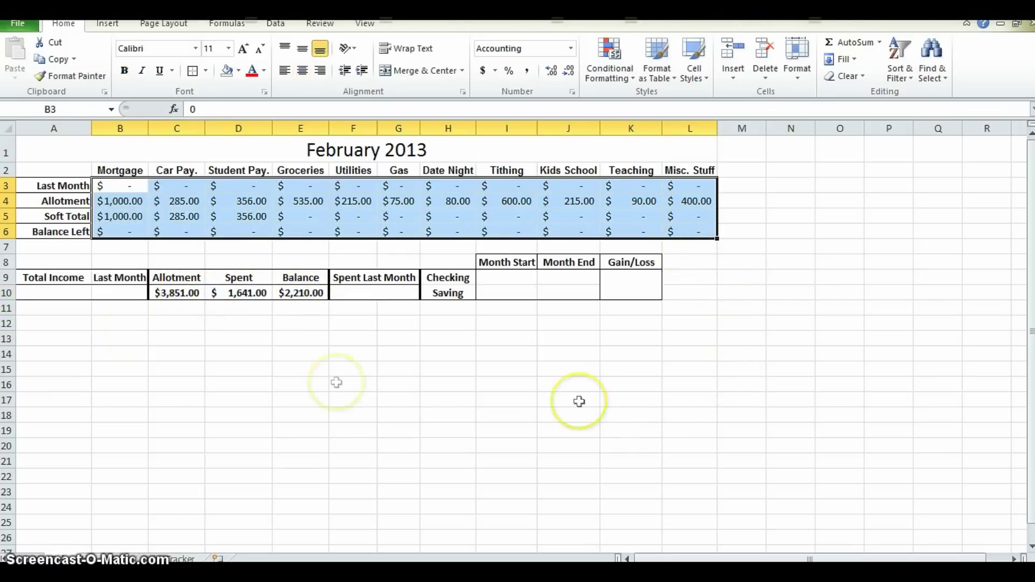
Select C10:E10 and give the three totals a light orange fill colour
left_click(173, 292)
left_click_drag(173, 291, 302, 280)
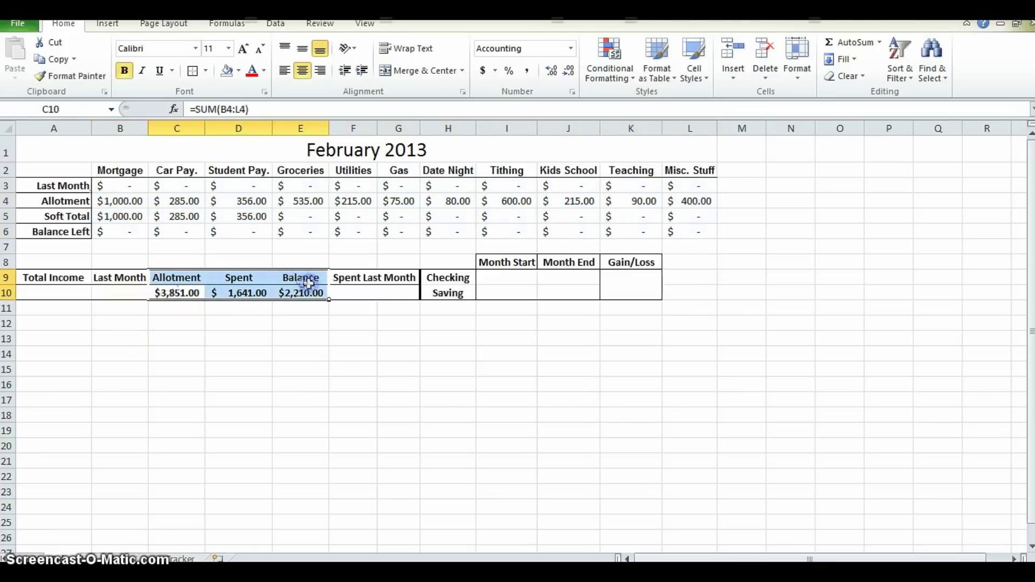
left_click(300, 339)
left_click_drag(177, 278, 303, 285)
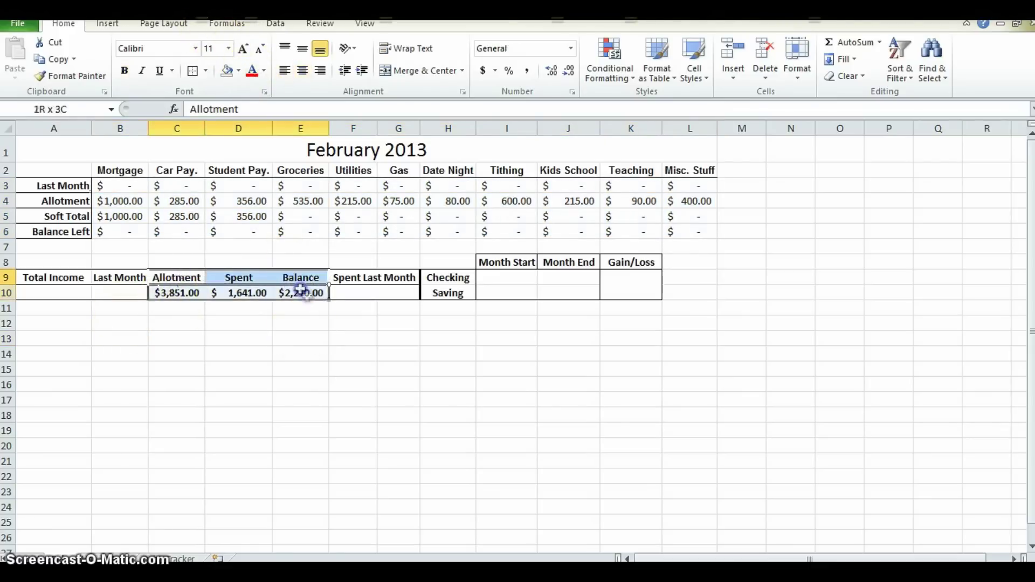
left_click(300, 338)
left_click_drag(173, 293, 285, 290)
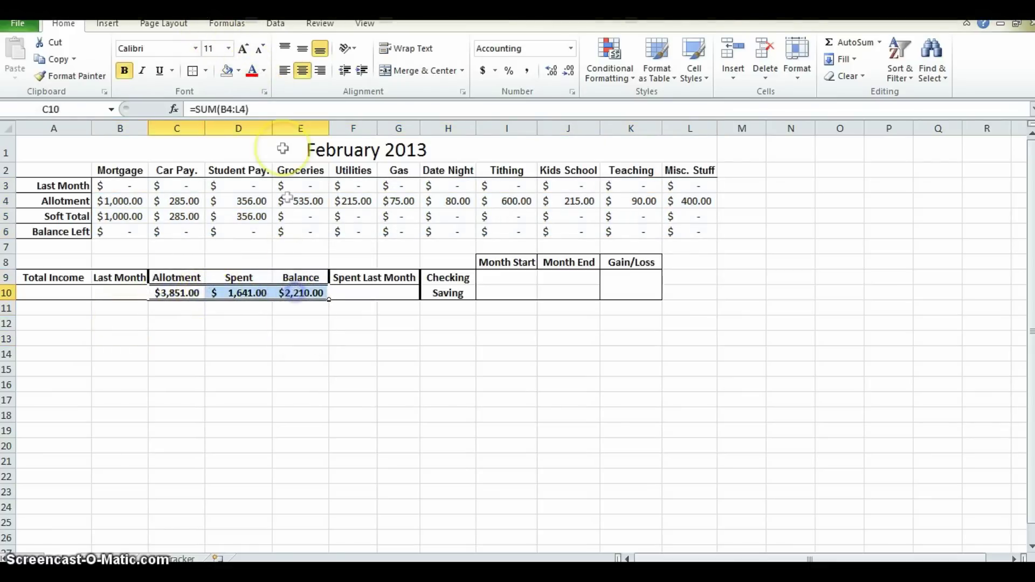
left_click(238, 71)
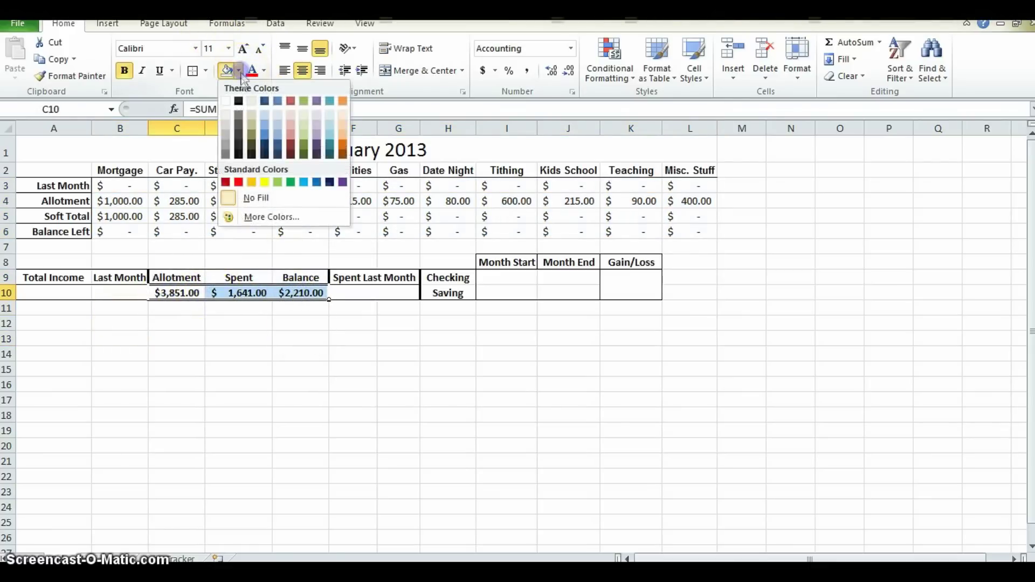
left_click(244, 181)
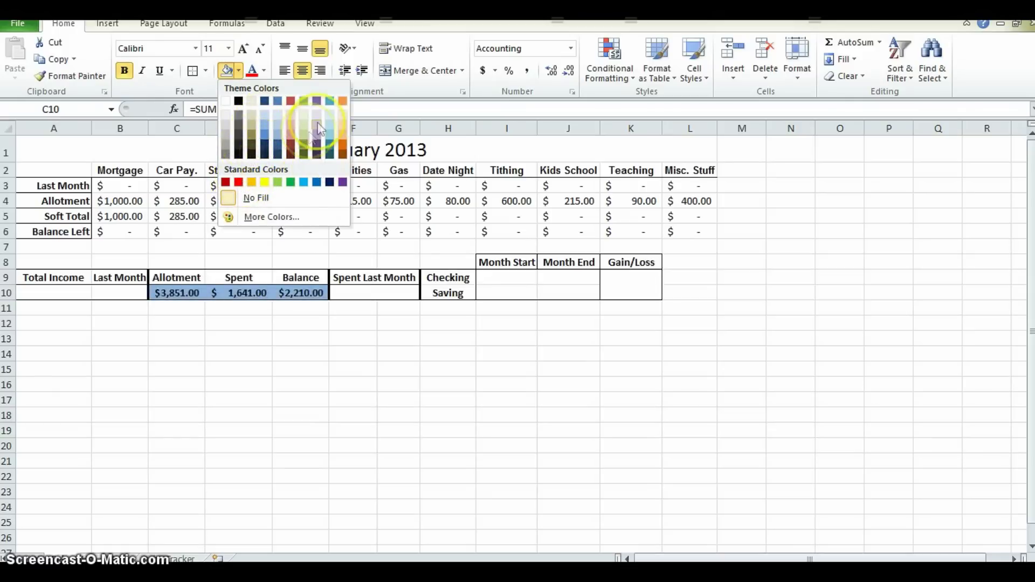
left_click(344, 115)
left_click(348, 384)
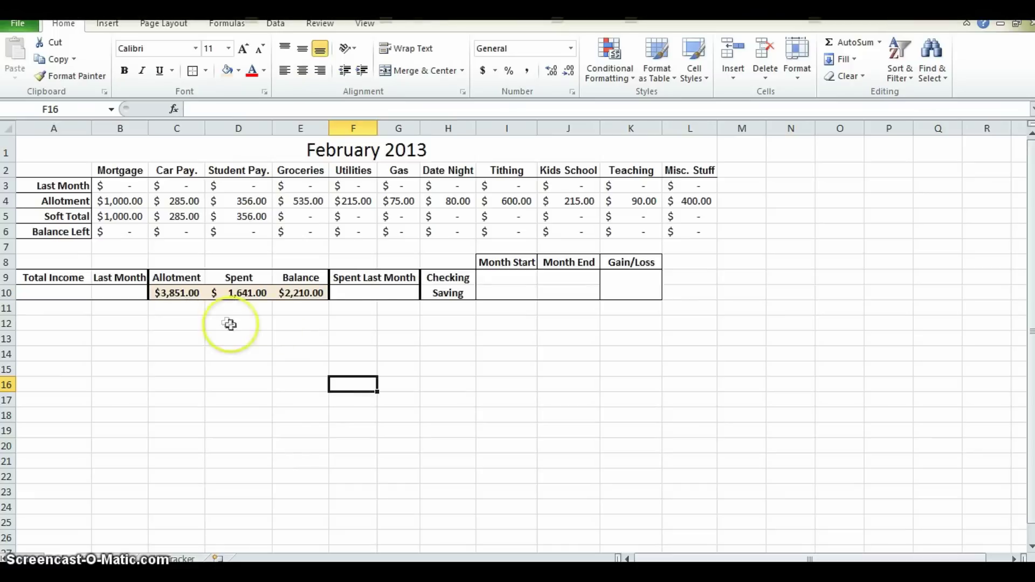
Enter 0 in F10 for Spent Last Month and in B10 for Last Month
left_click(394, 291)
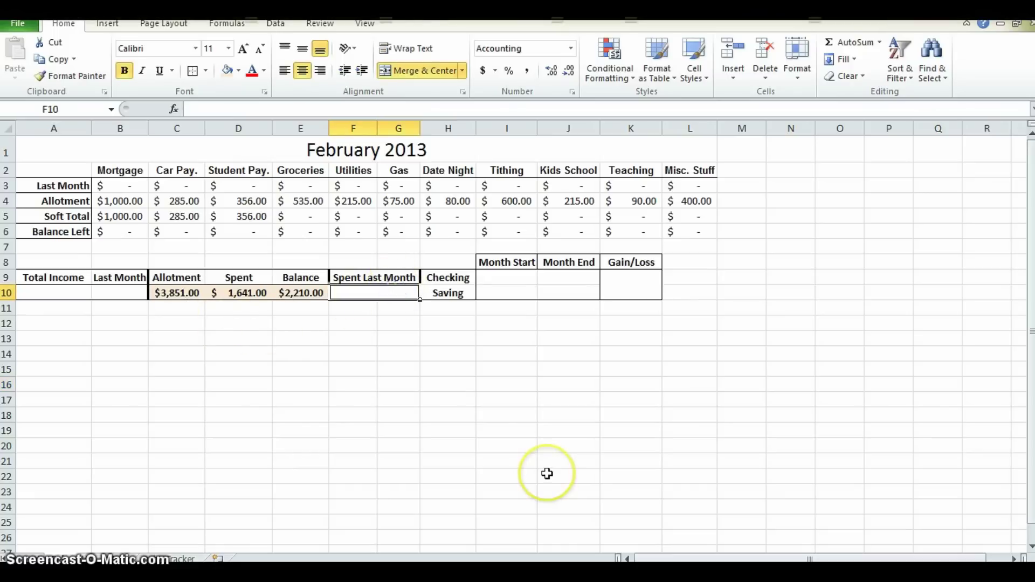
type("0")
key("Tab")
key("Tab")
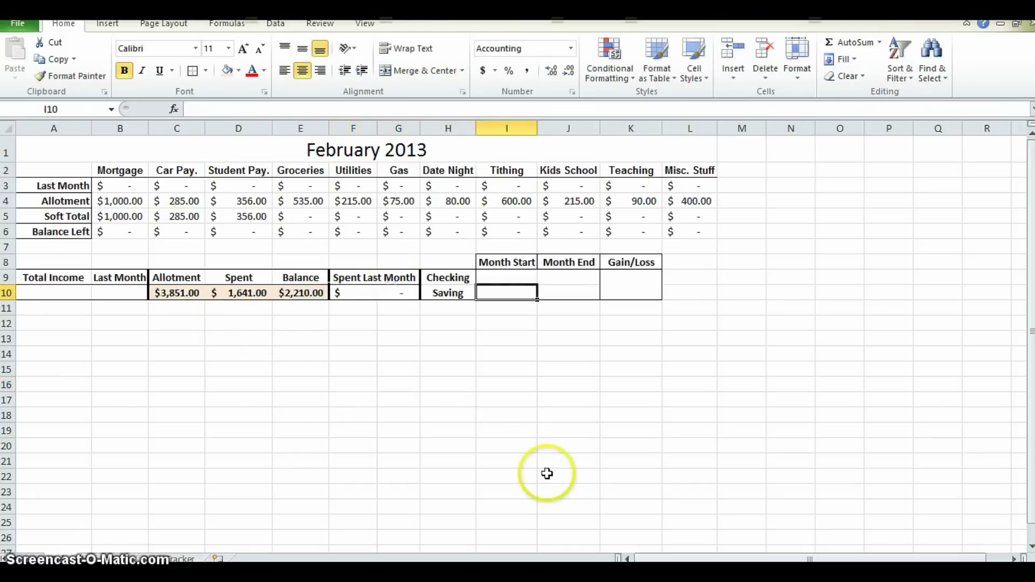
key("shift+Tab")
key("shift+Tab")
key("shift+Tab")
key("shift+Tab")
key("shift+Tab")
key("shift+Tab")
type("0")
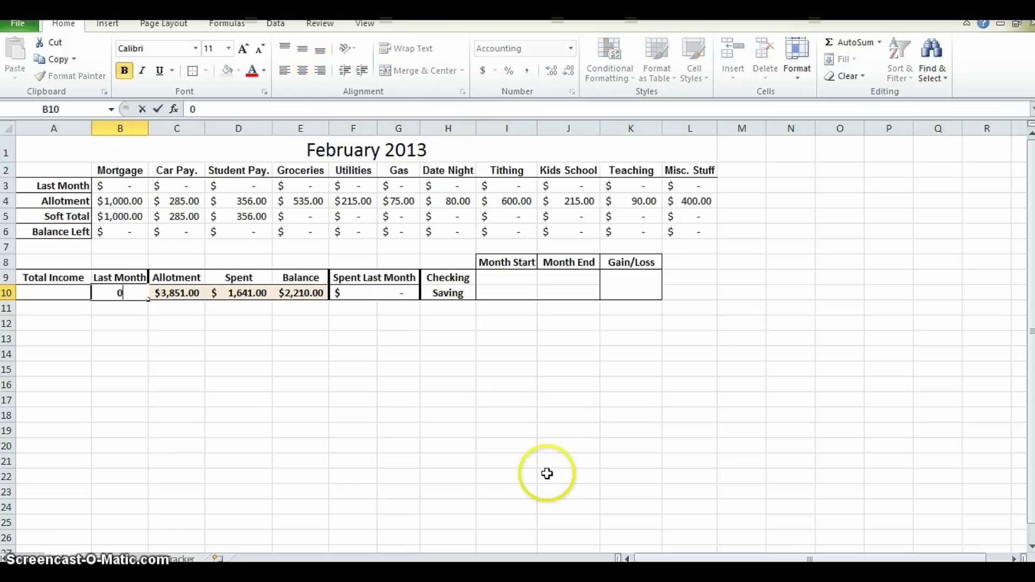
key("shift+Tab")
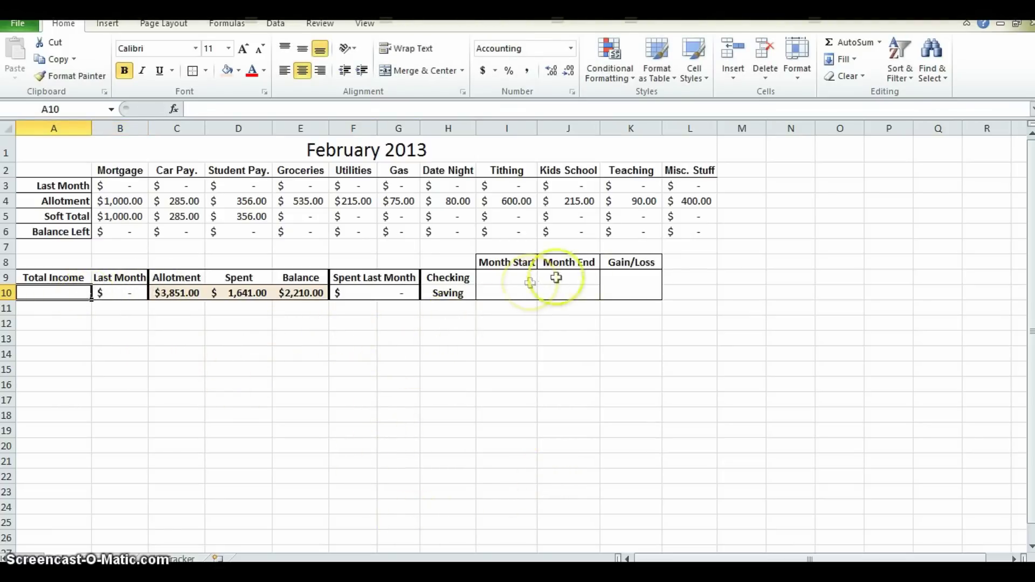
Enter 8012 in I9 for Checking and 2001.03 in I10 for Saving
left_click(519, 279)
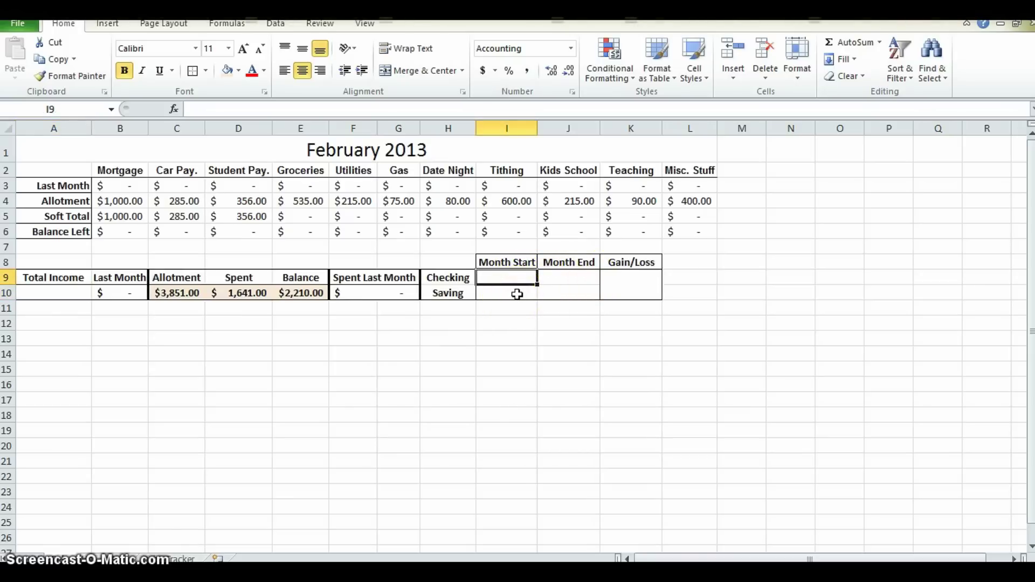
type("8012")
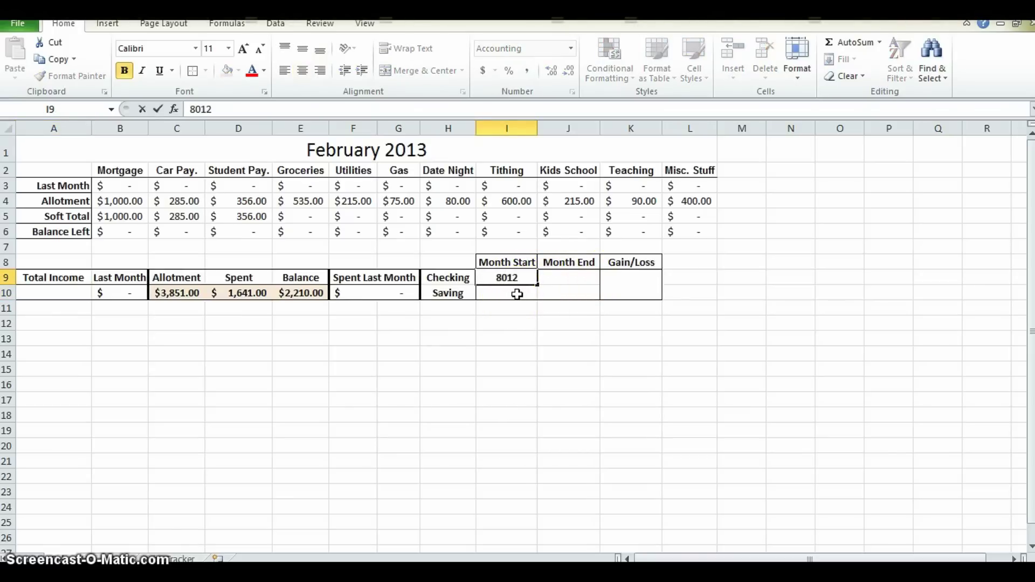
key("Return")
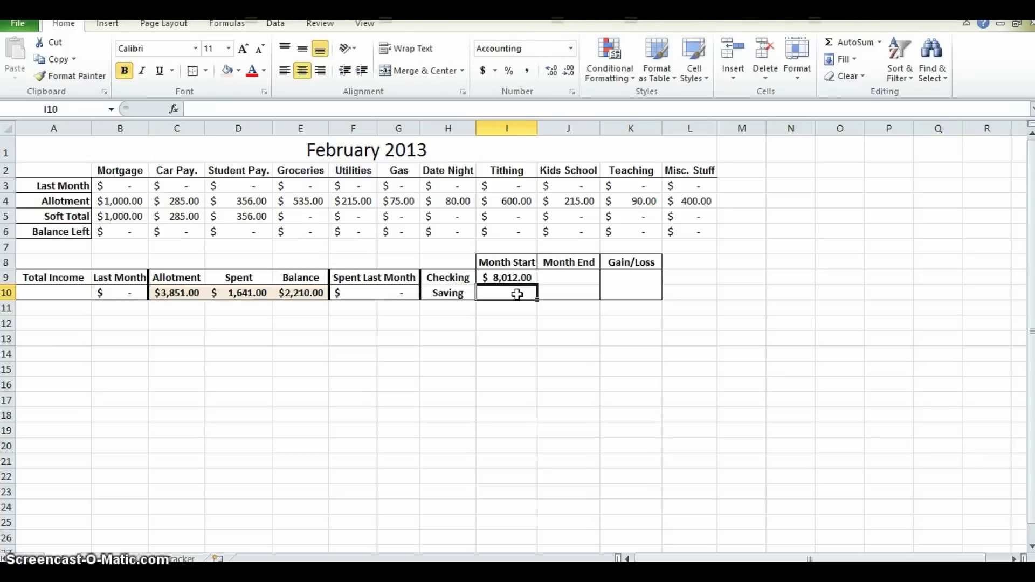
type("2001.03")
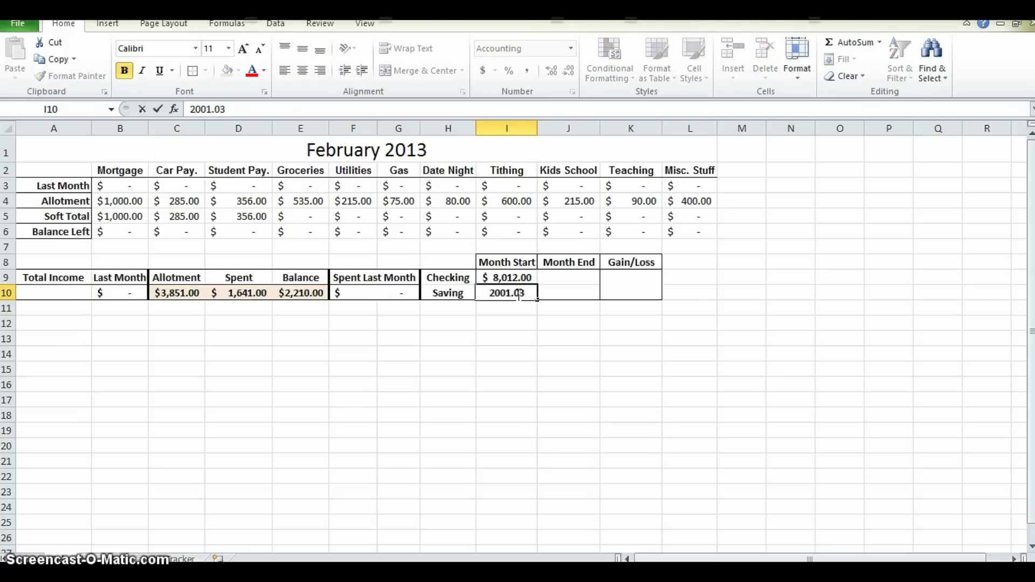
key("Return")
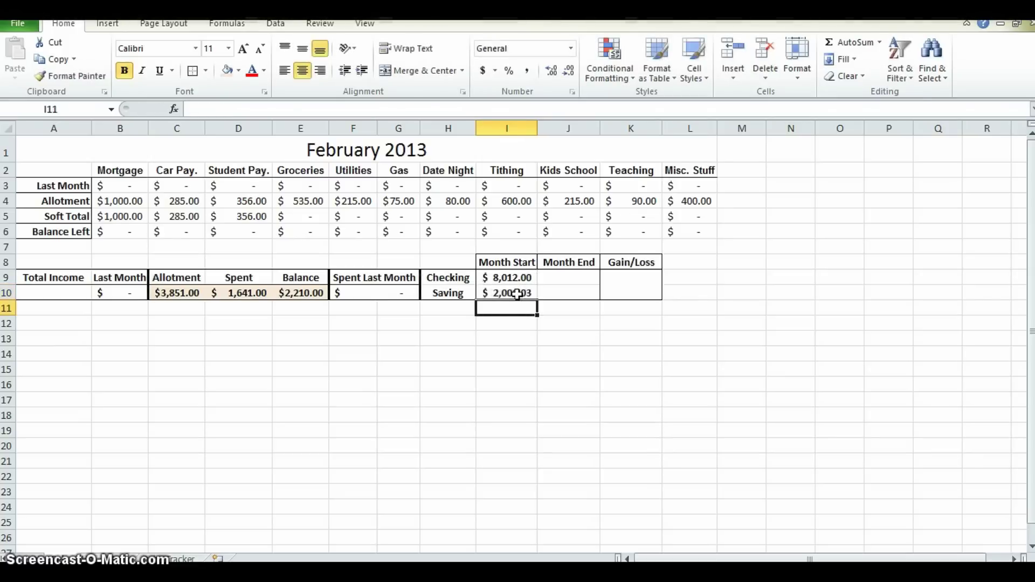
Enter 0 in Month End cells J9 and J10 so both display $ -
left_click(587, 277)
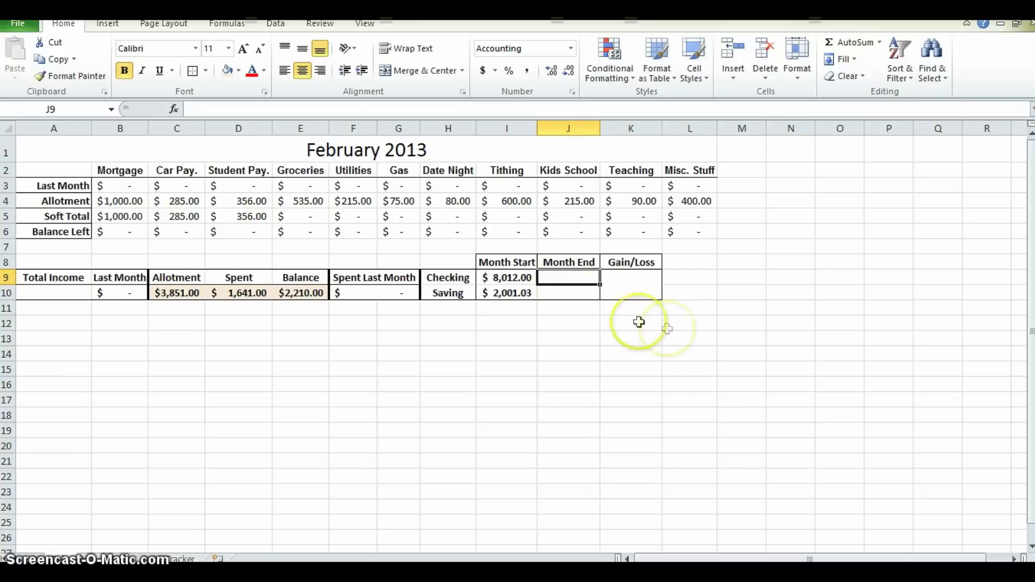
left_click_drag(254, 186, 569, 291)
left_click(569, 281)
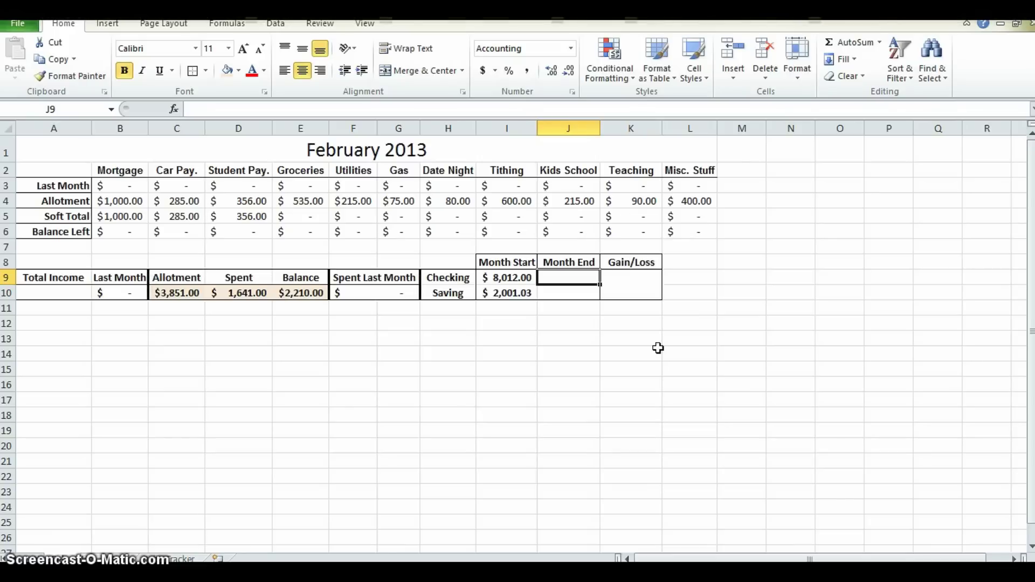
type("0")
key("Return")
type("0")
key("Return")
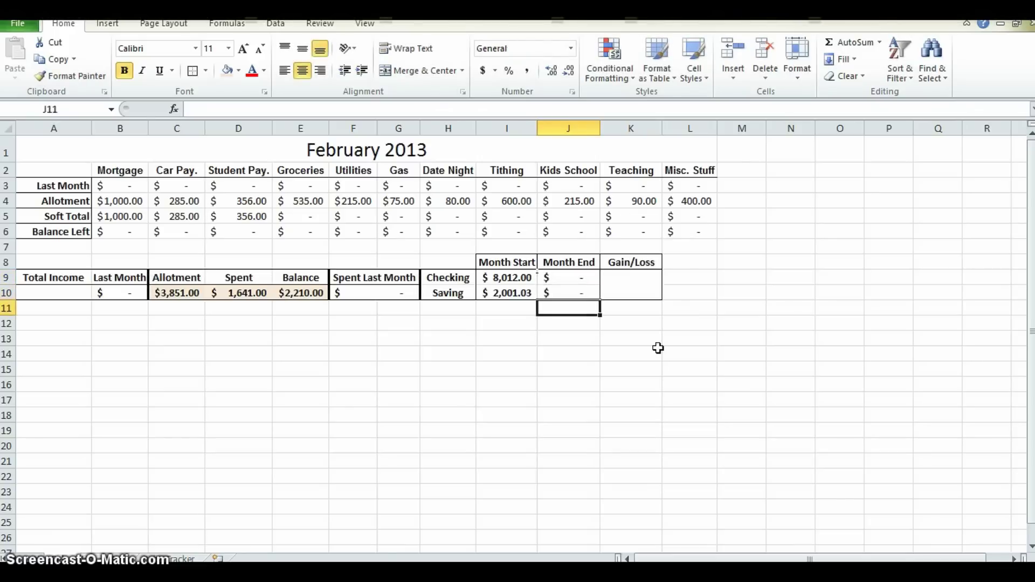
key("Up")
key("Up")
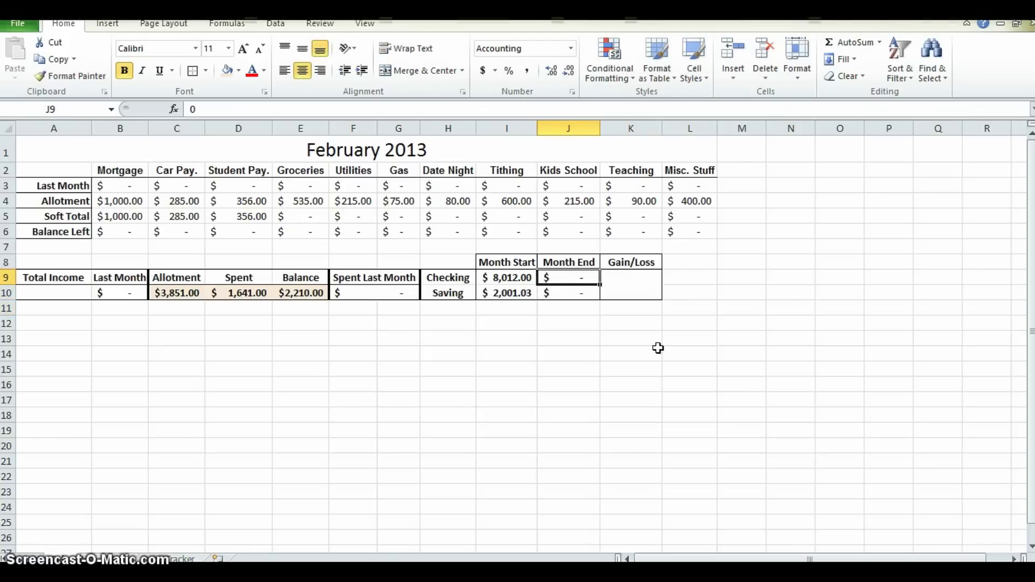
left_click(639, 285)
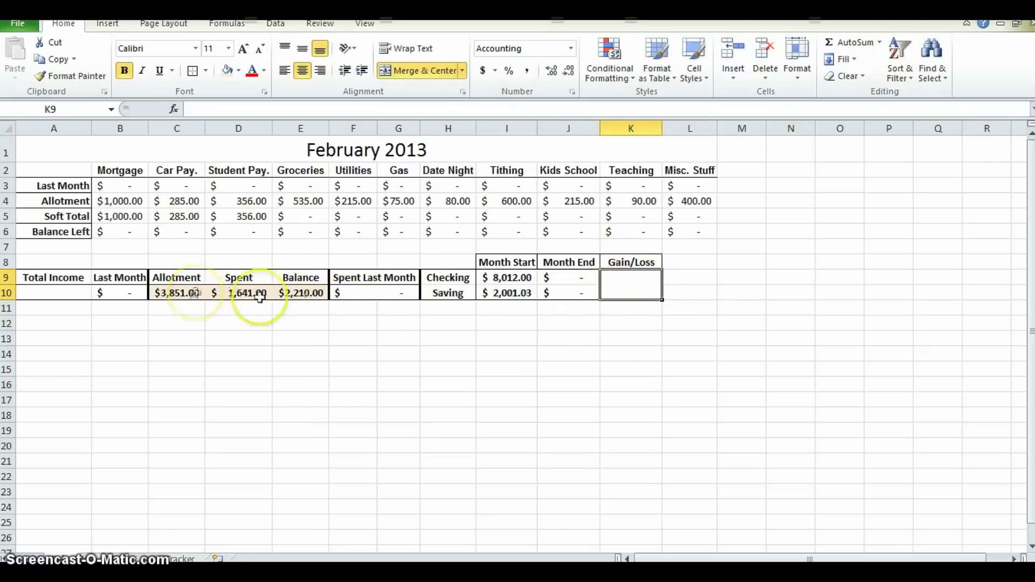
Begin a new formula with = in the merged Gain/Loss cell K9
left_click(511, 278)
left_click_drag(511, 278, 511, 292)
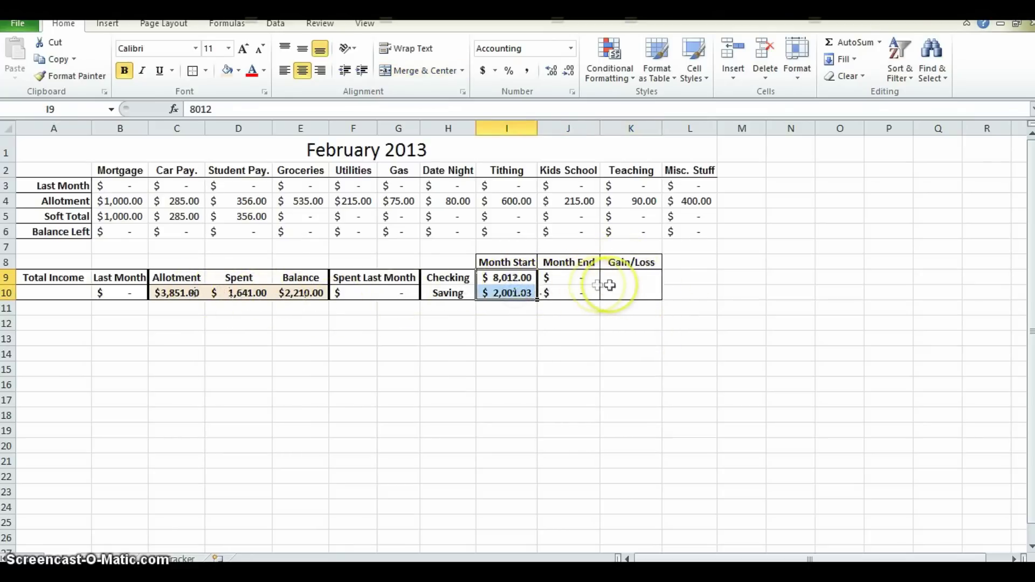
left_click_drag(575, 282, 575, 294)
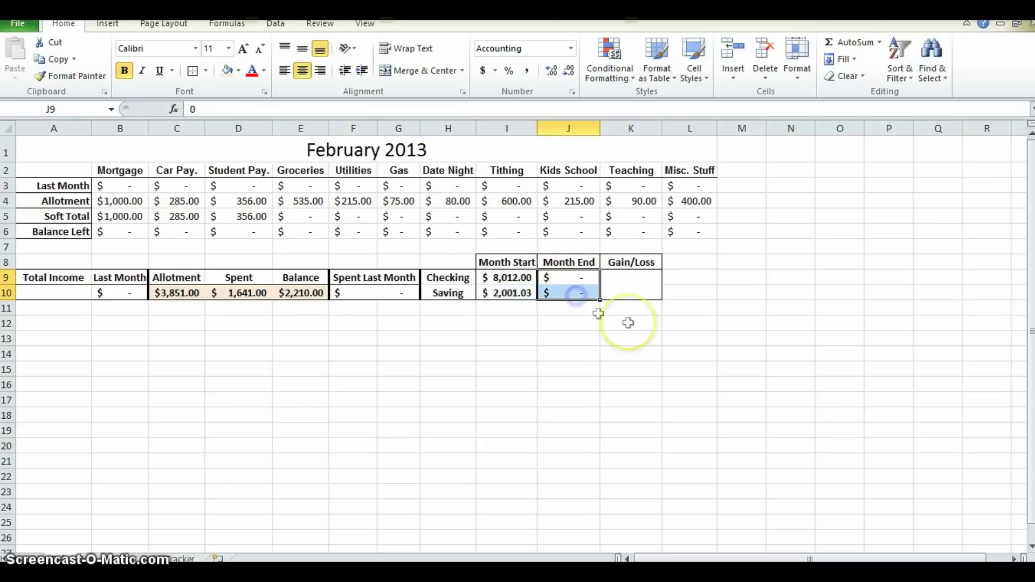
left_click(631, 291)
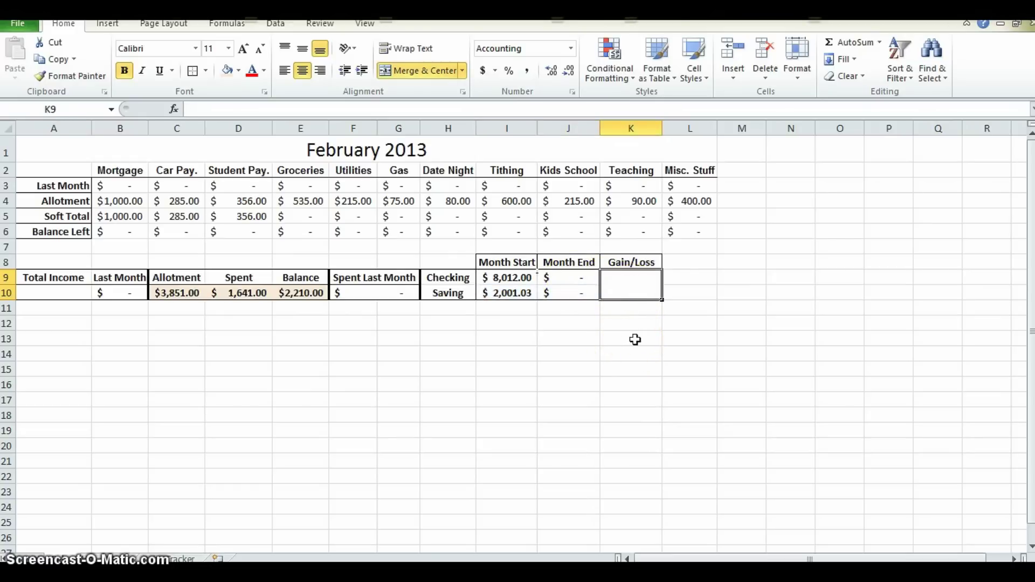
type("=")
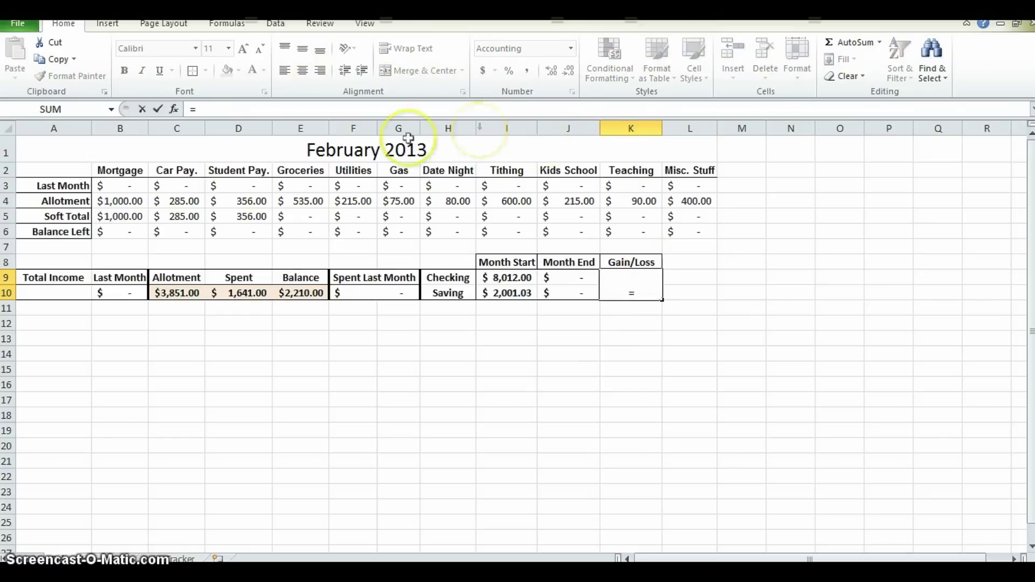
left_click(240, 113)
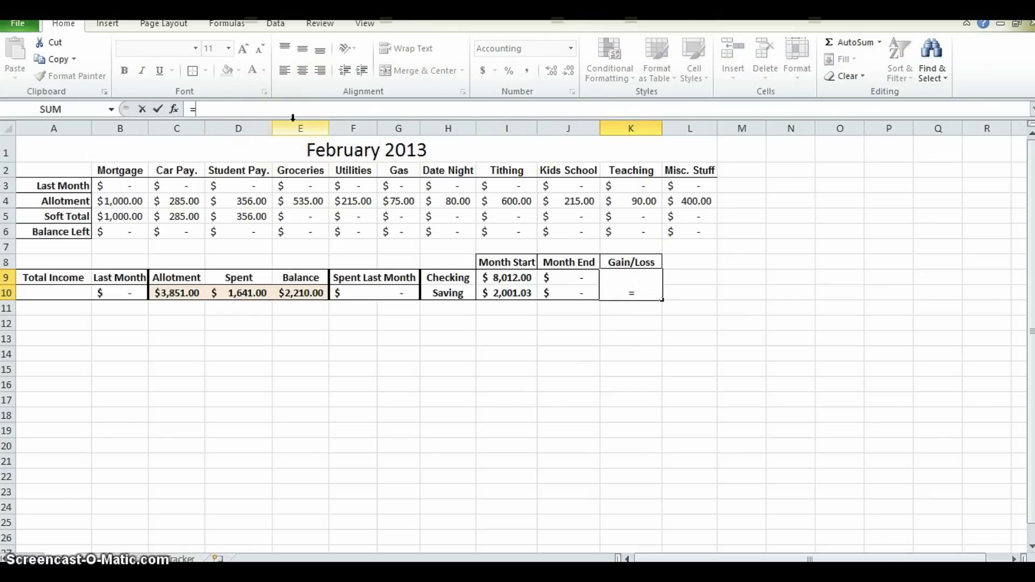
left_click(304, 119)
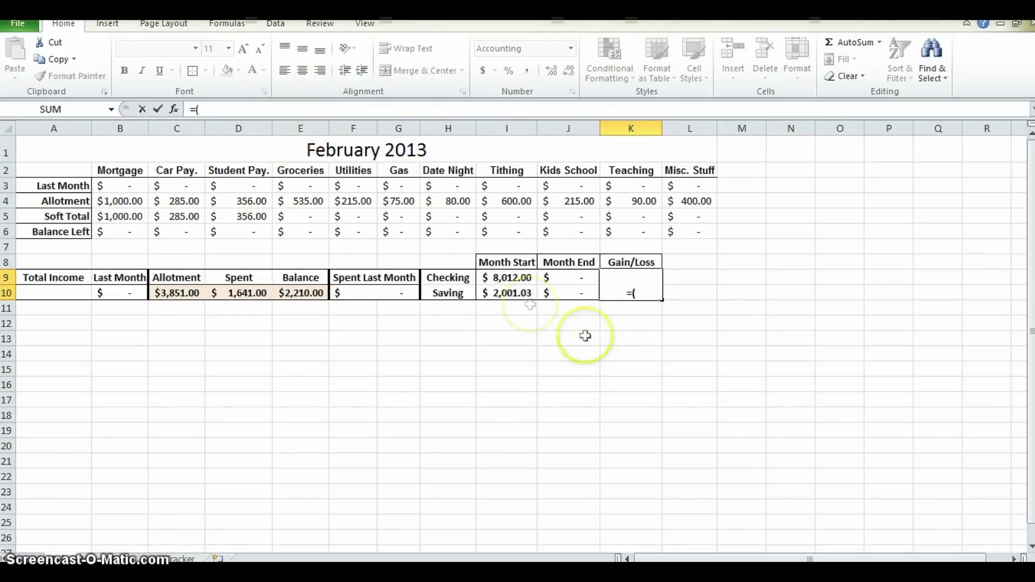
Complete the Gain/Loss formula =(I9+I10)-(J9+J10), showing $10,013.03
left_click(517, 278)
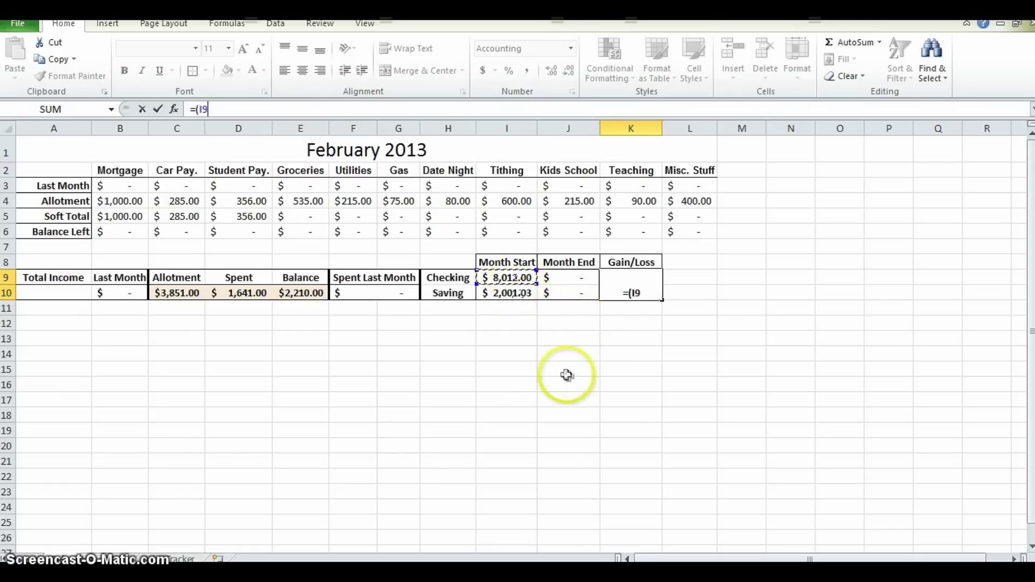
type("+")
left_click(514, 295)
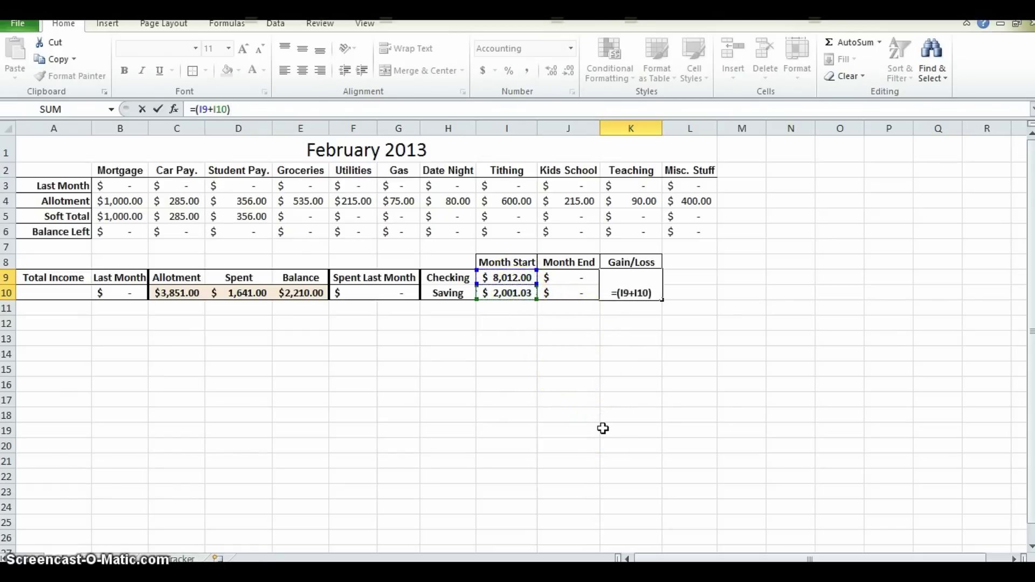
left_click(575, 365)
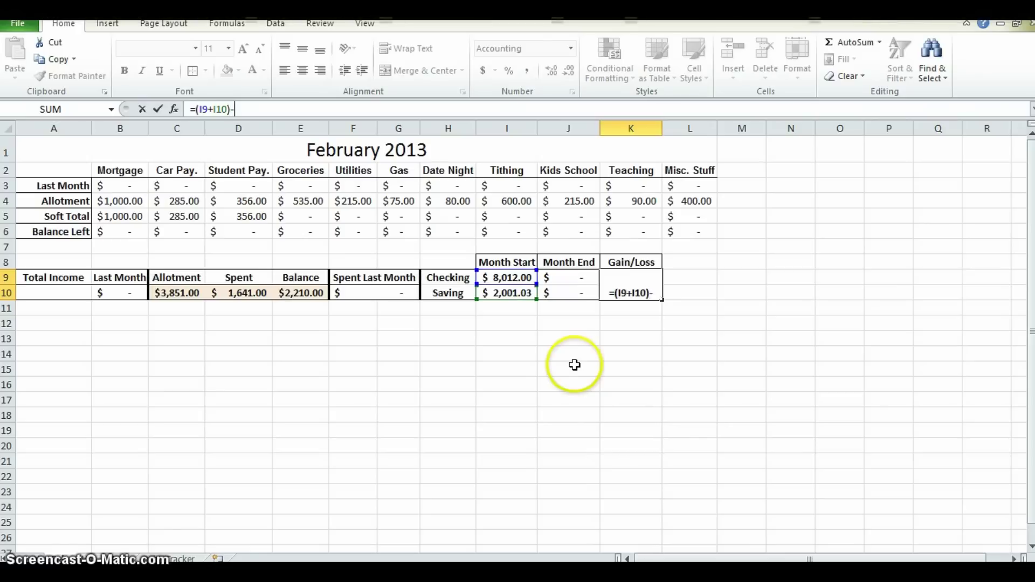
type("-")
left_click(586, 278)
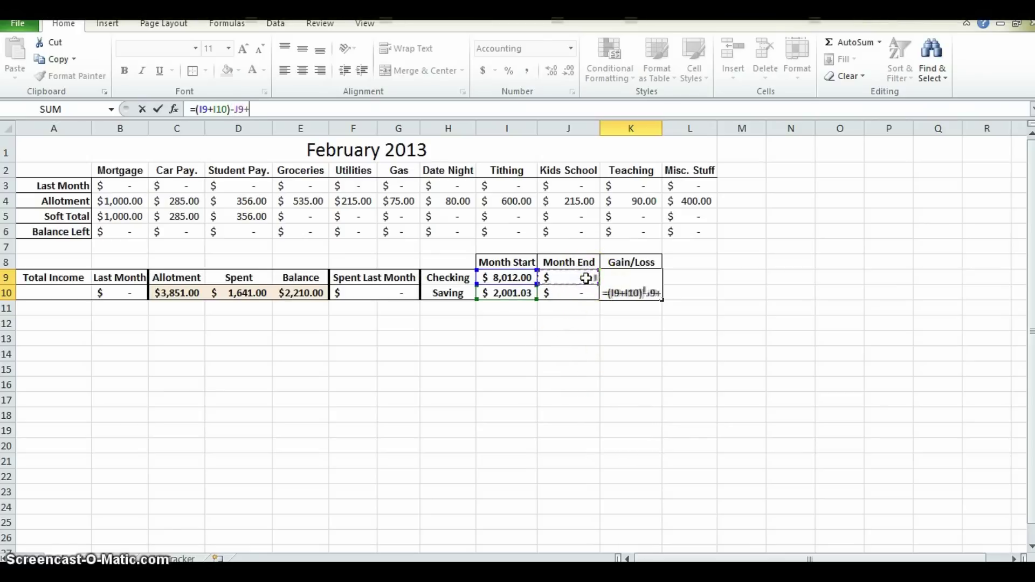
type("+")
left_click(572, 291)
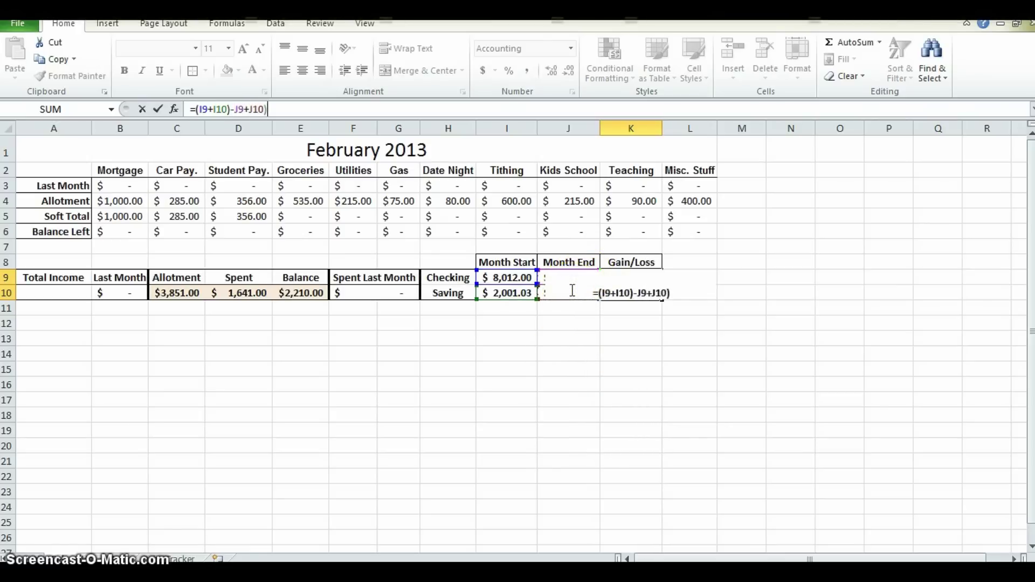
left_click(233, 110)
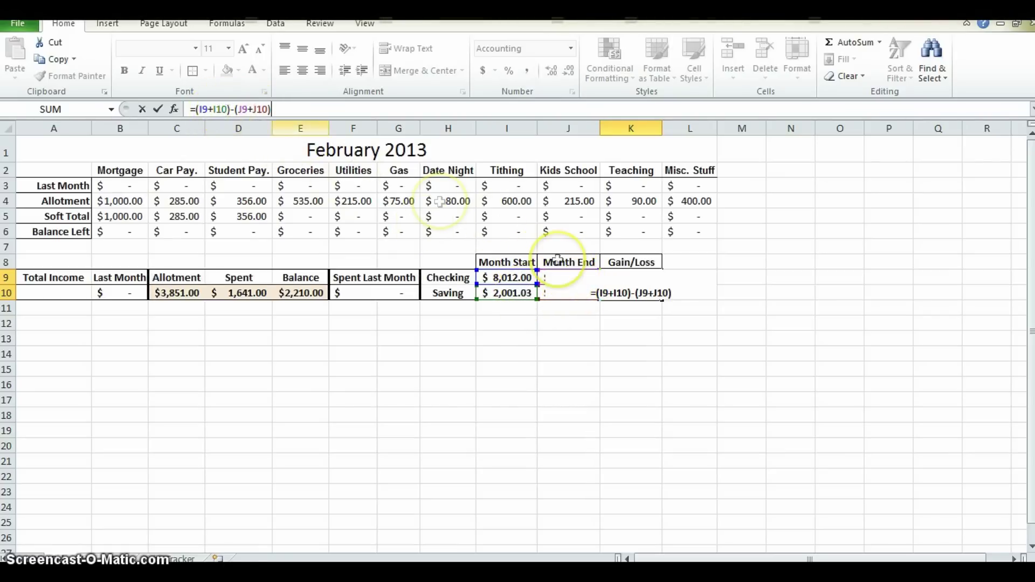
key("Return")
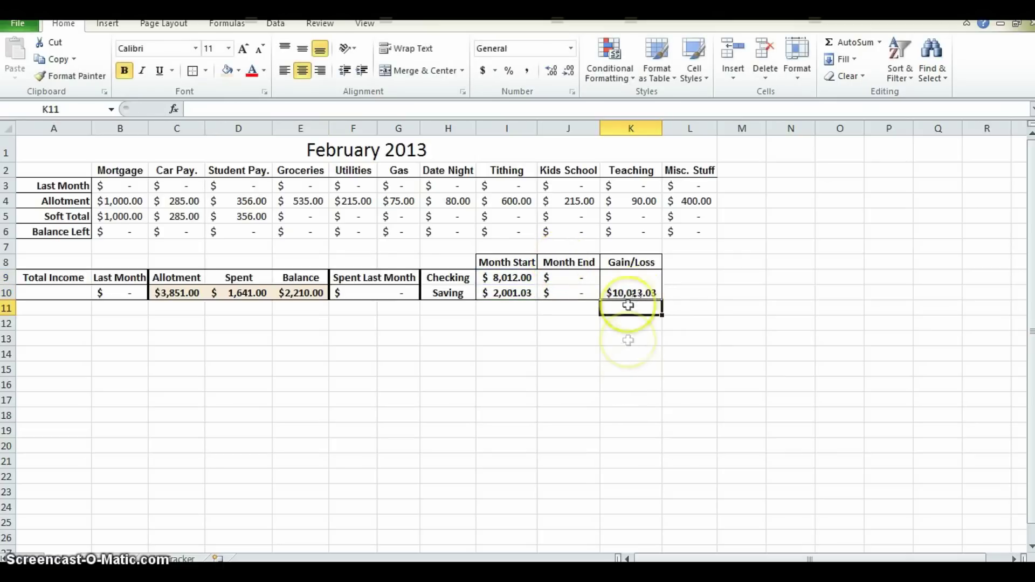
left_click(518, 293)
Enter Month End balances of 7954 in J9 and 2001.03 in J10, making Gain/Loss $58.00
left_click(530, 319)
left_click(563, 279)
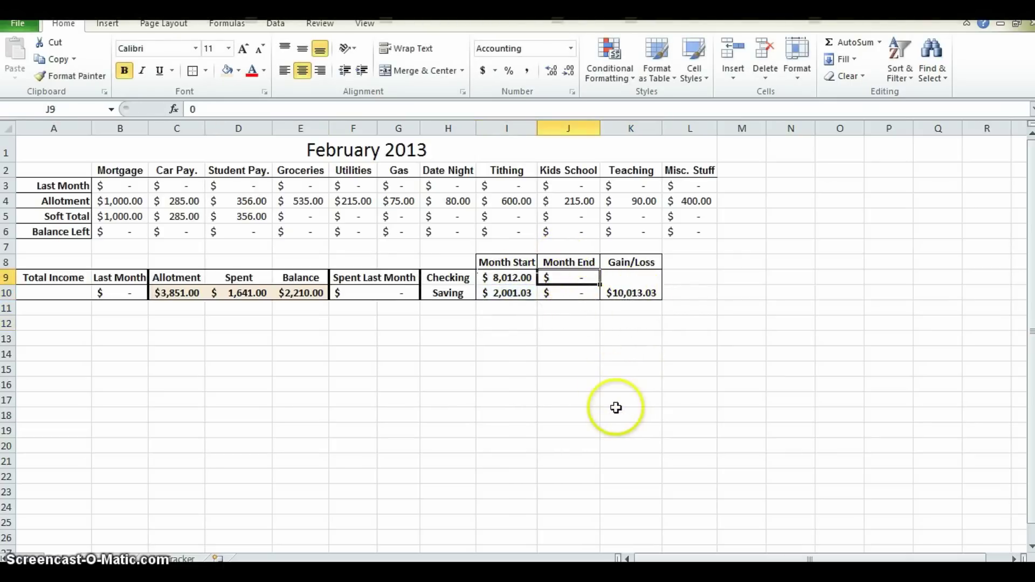
type("7954")
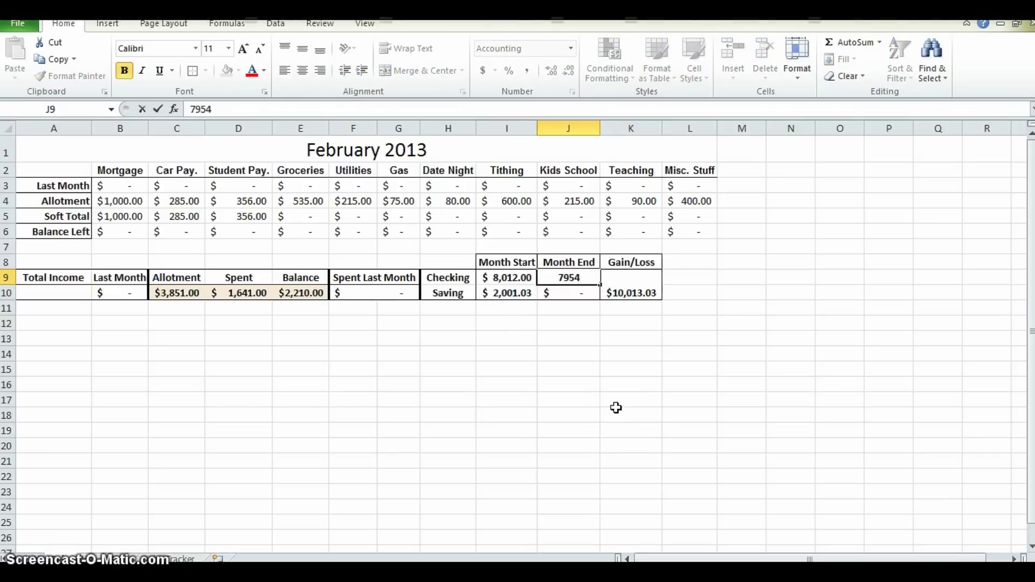
key("Return")
type("2001.03")
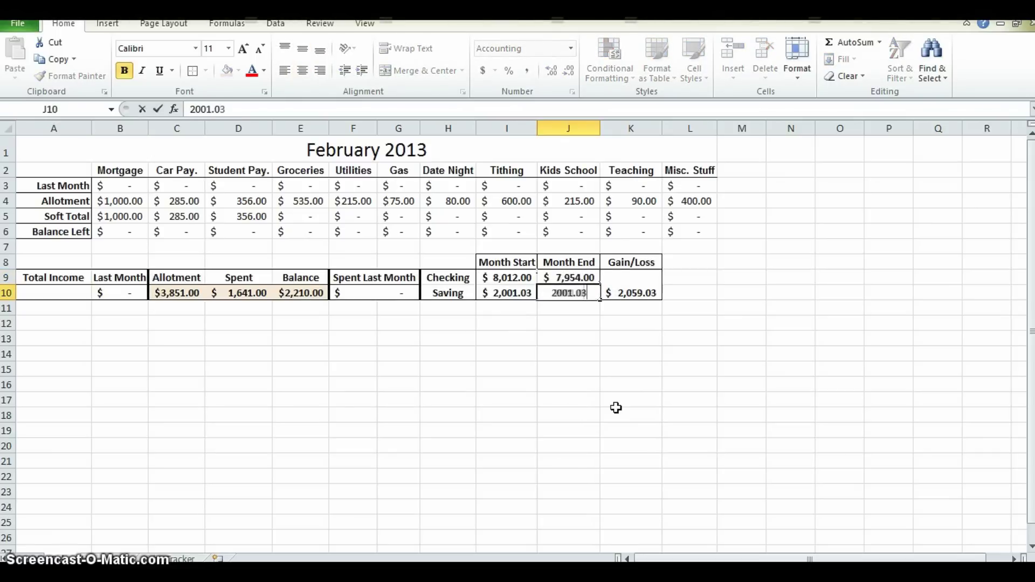
key("Return")
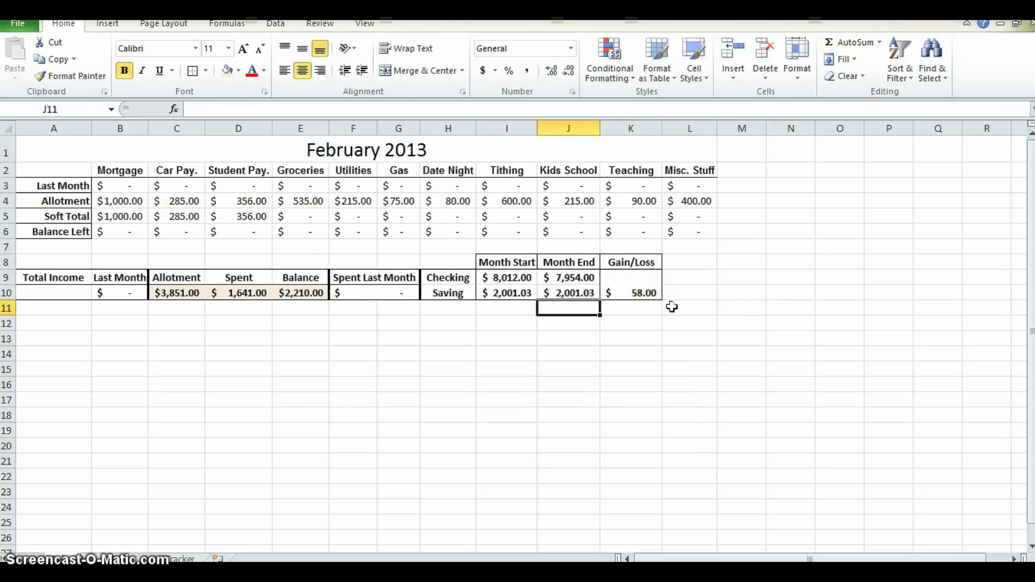
Rewrite the Gain/Loss formula as =(J9+J10)-(I9+I10), giving a $(58.00) loss
left_click(620, 284)
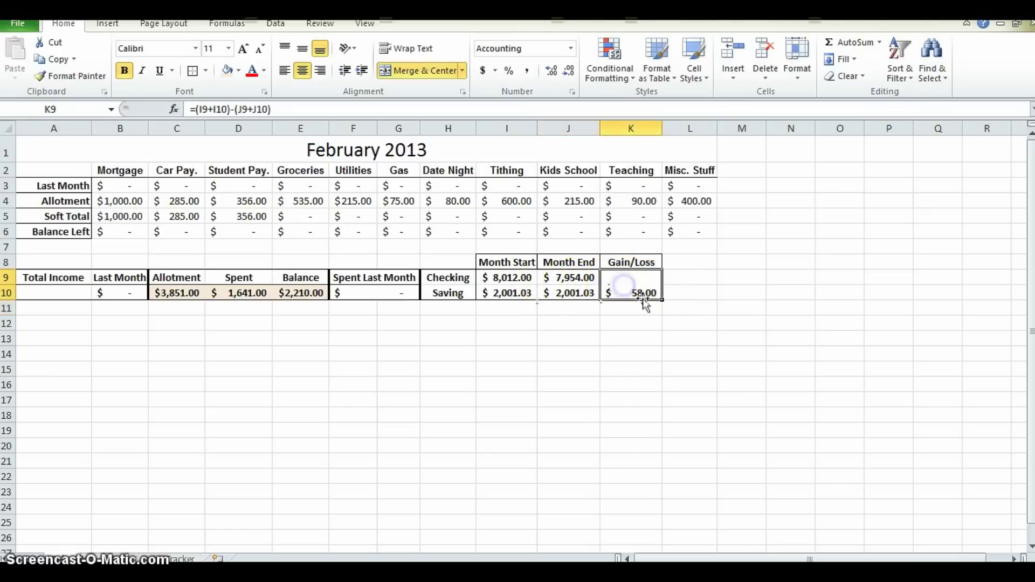
left_click(244, 109)
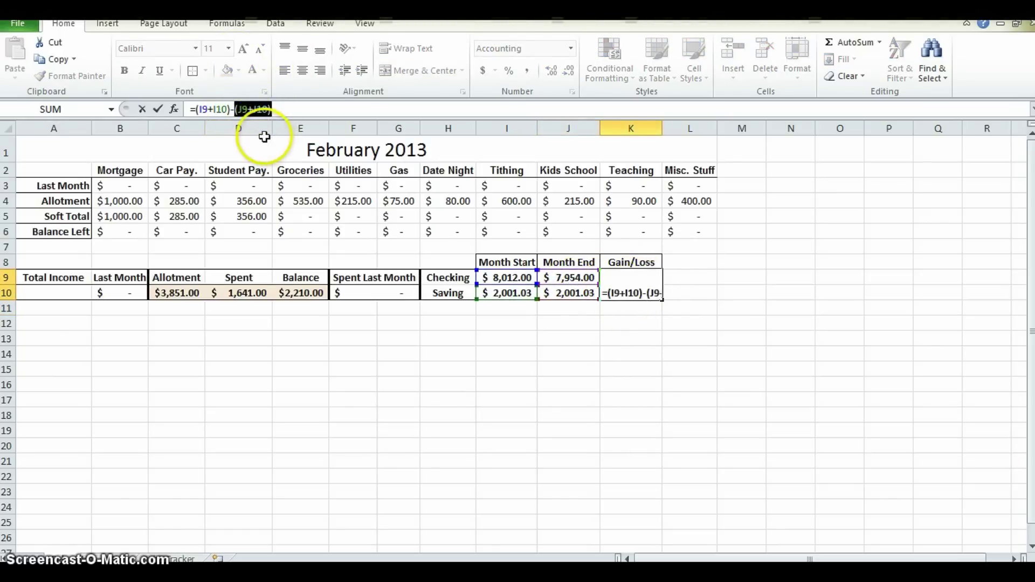
key("BackSpace")
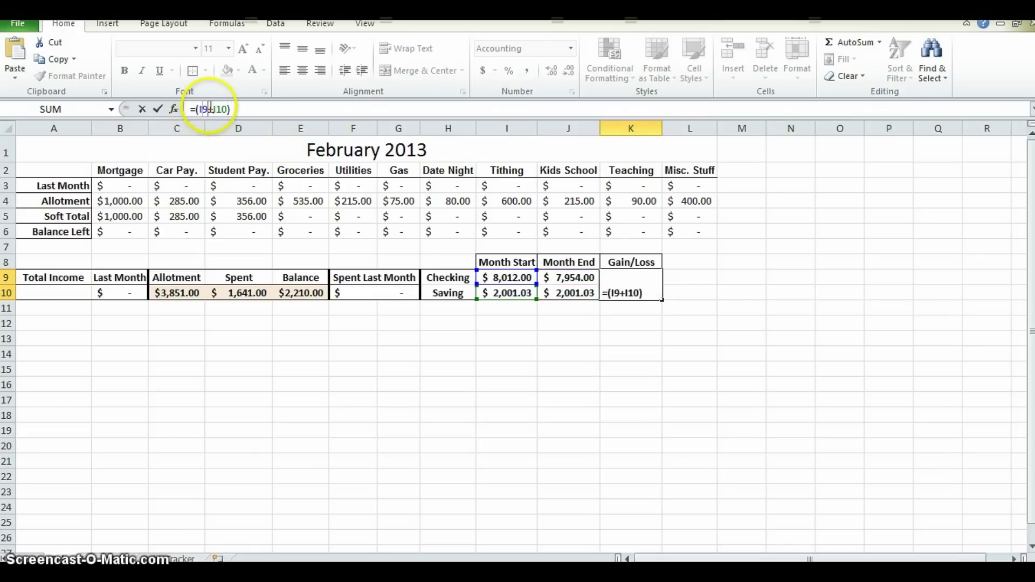
type("(J9+J10)")
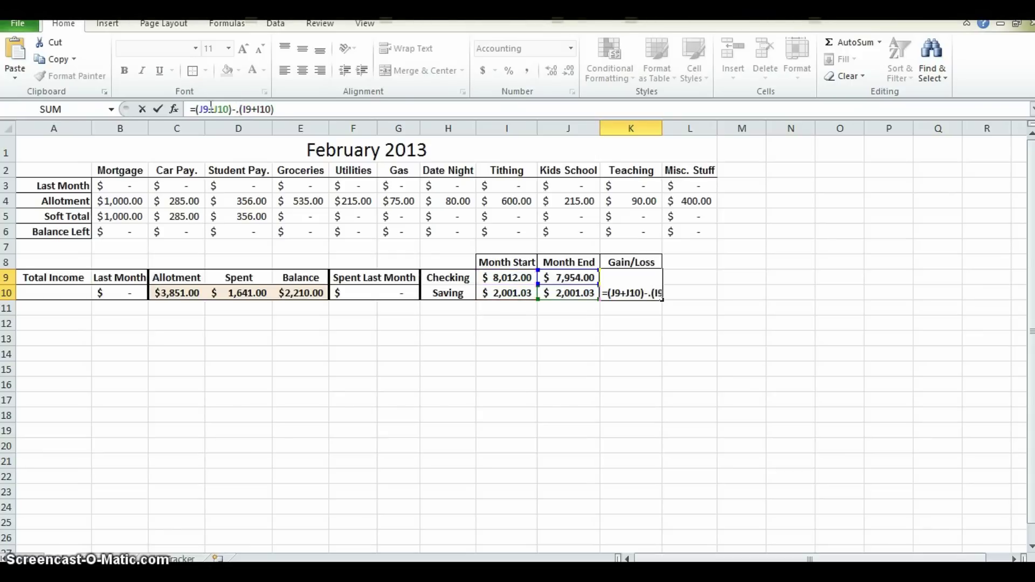
key("Return")
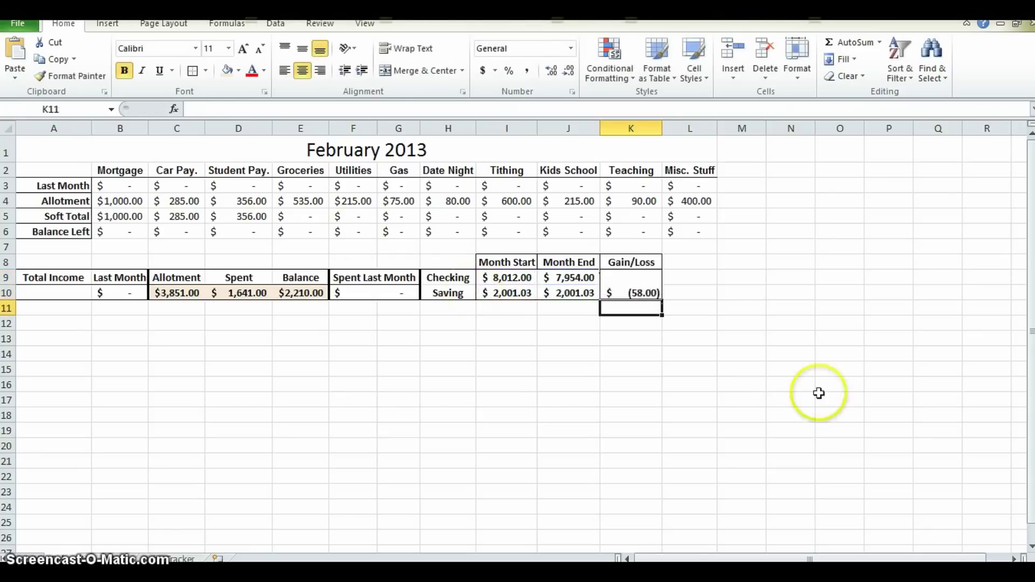